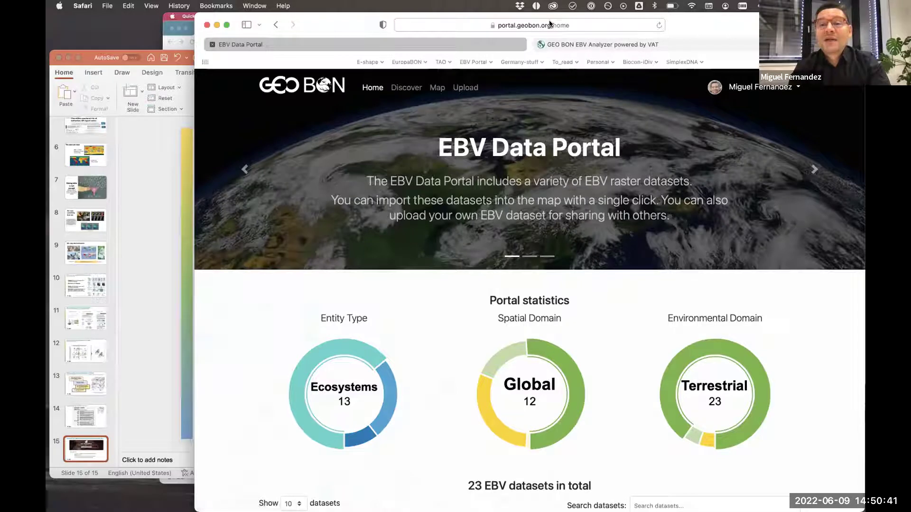
Show the portal's full web address and examine the portal statistics charts on the home page.
click(547, 24)
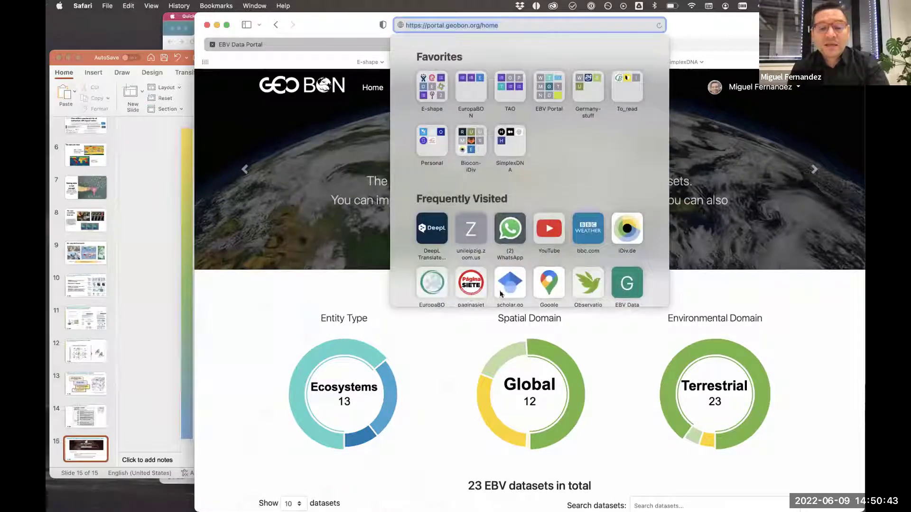
click(496, 491)
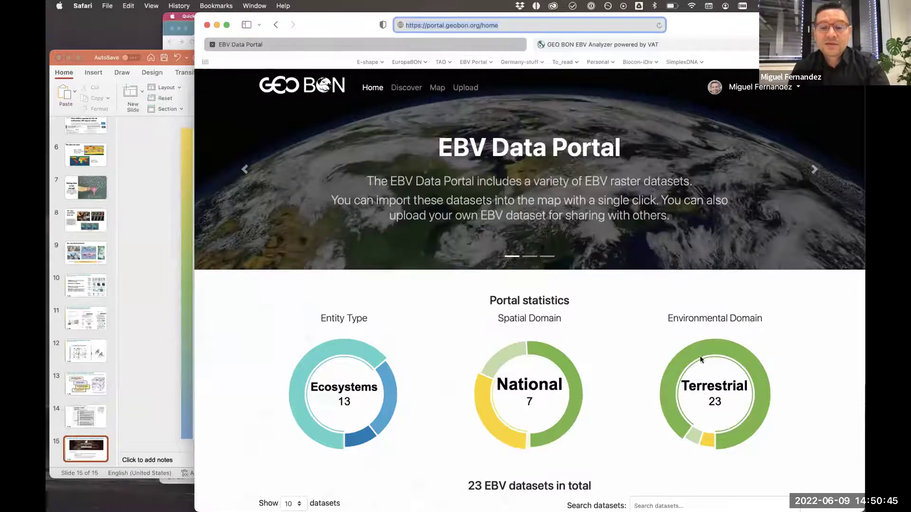
mouse_move(691, 420)
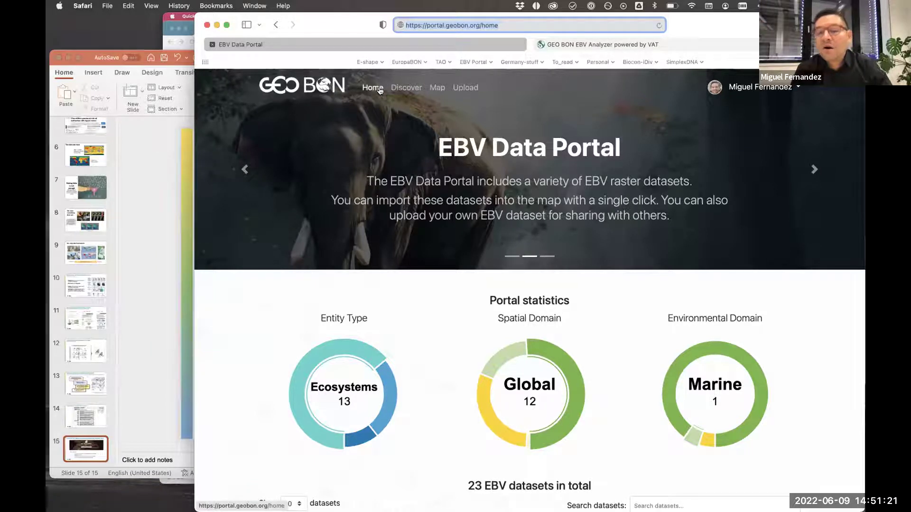
Examine the table of EBV datasets on the home page, including titles, creators, institutions and EBV classes.
scroll(426, 304, down, 5)
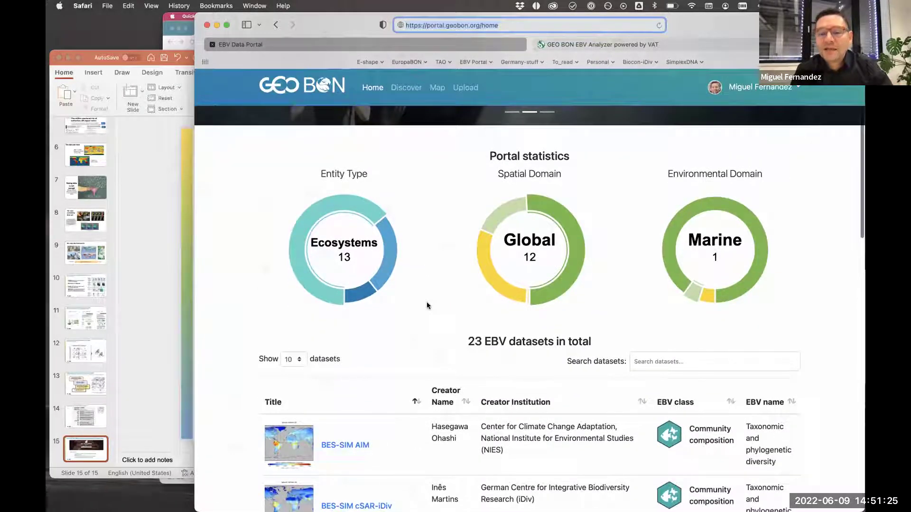
scroll(426, 303, down, 4)
scroll(427, 303, down, 5)
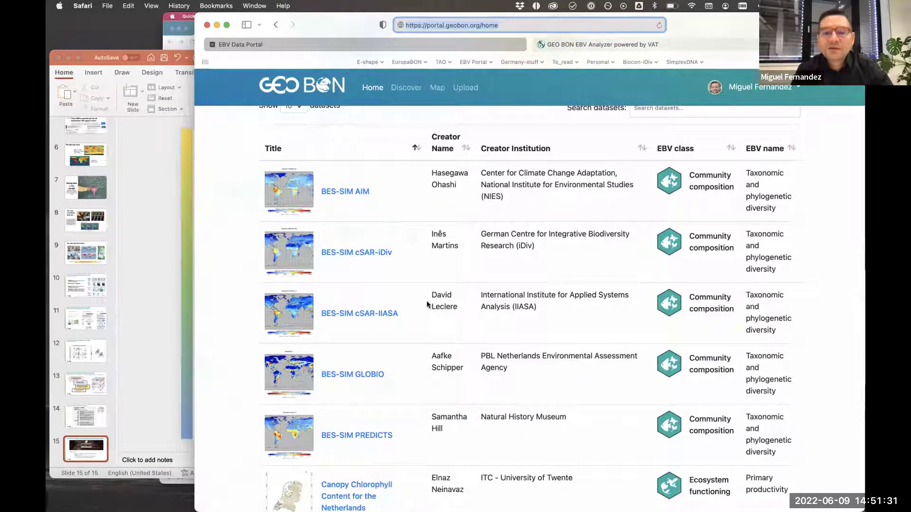
scroll(235, 332, down, 1)
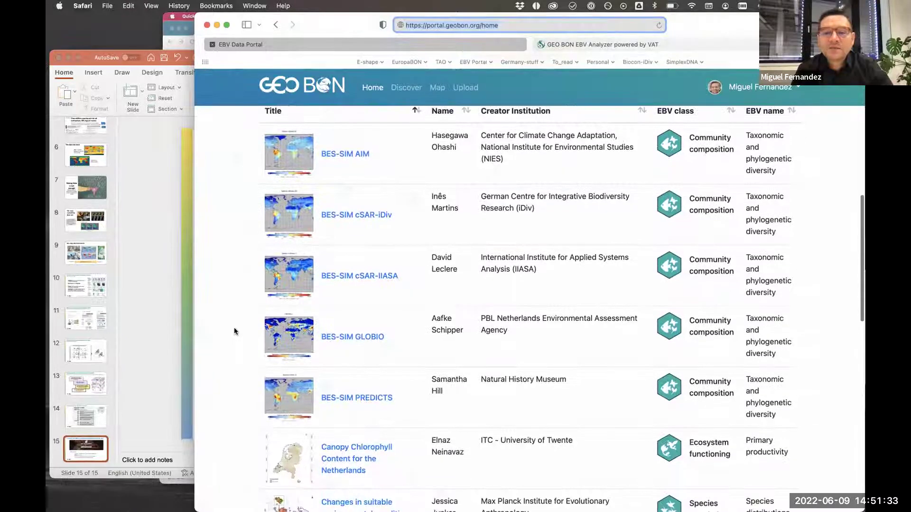
scroll(234, 331, down, 1)
scroll(235, 331, down, 1)
scroll(234, 331, down, 5)
scroll(235, 331, up, 7)
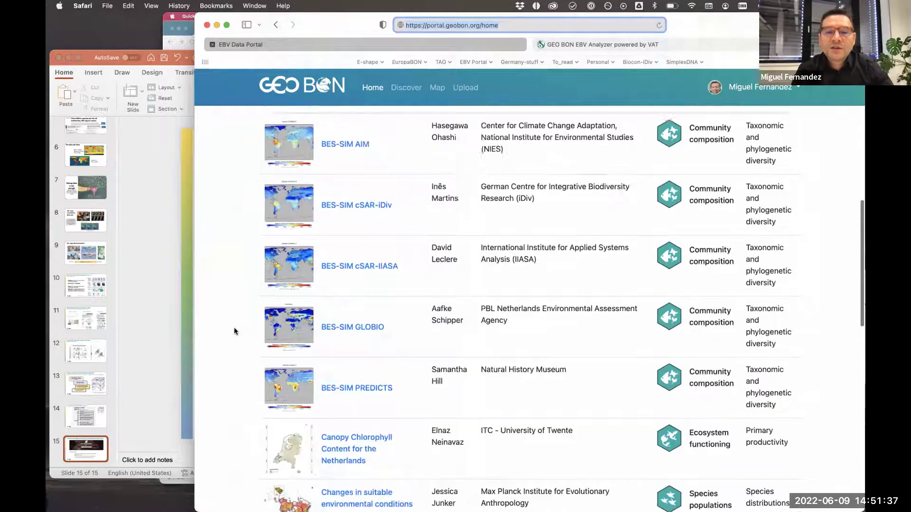
scroll(234, 331, up, 10)
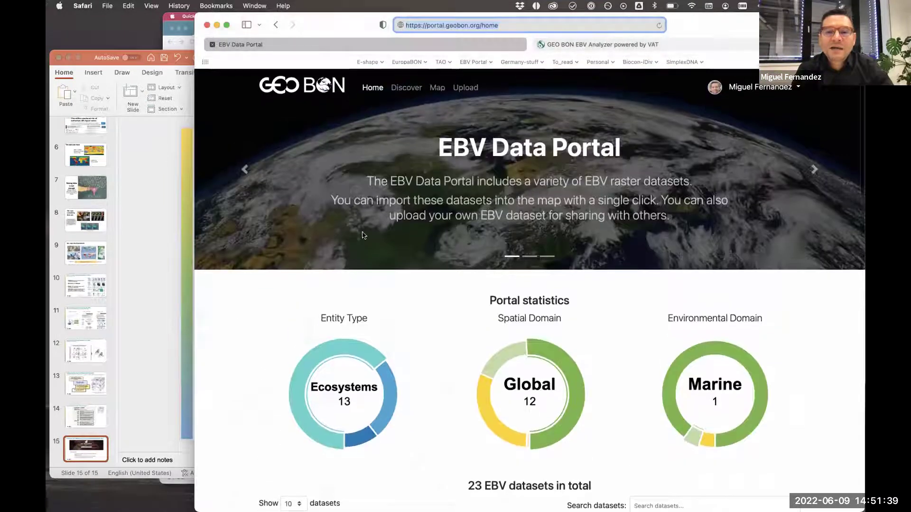
Open the Discover page and examine its filters and the Finland forest cover loss dataset's data and metadata downloads.
click(408, 88)
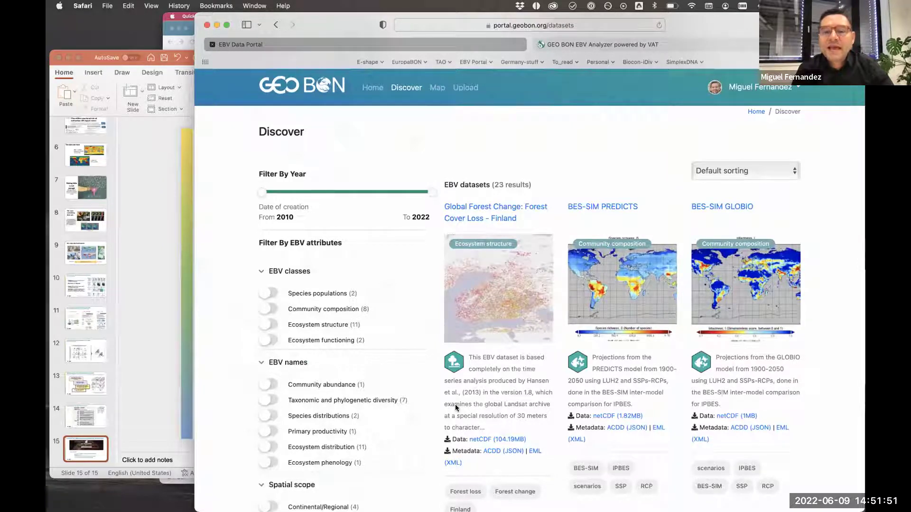
scroll(454, 404, down, 3)
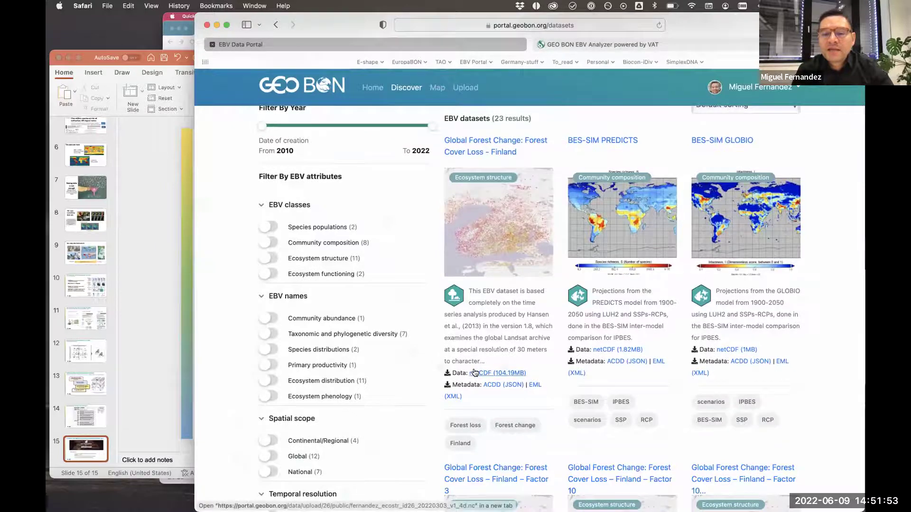
scroll(470, 374, down, 2)
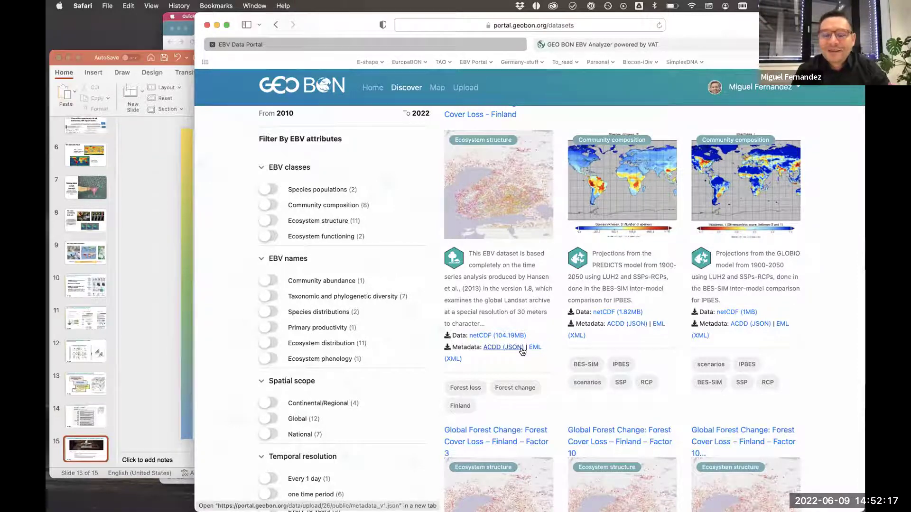
scroll(522, 332, up, 5)
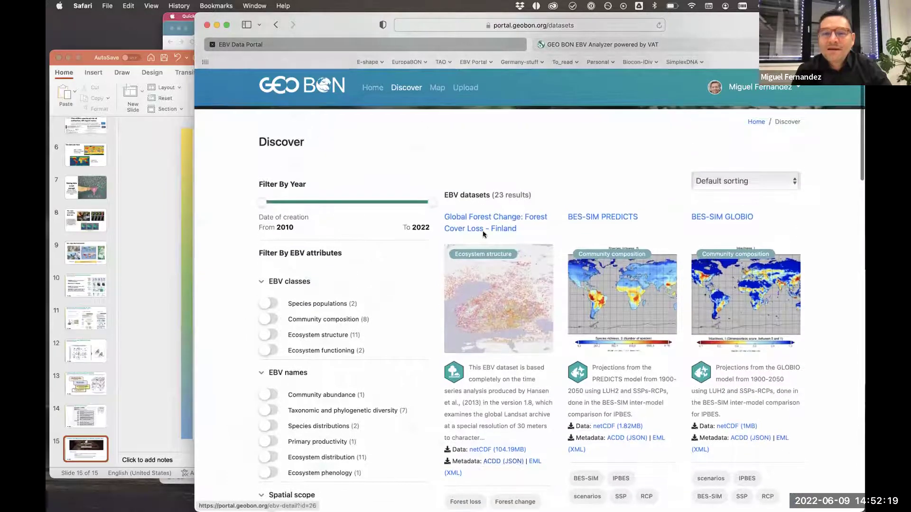
Open the portal's map viewer and return to the Discover page.
click(437, 89)
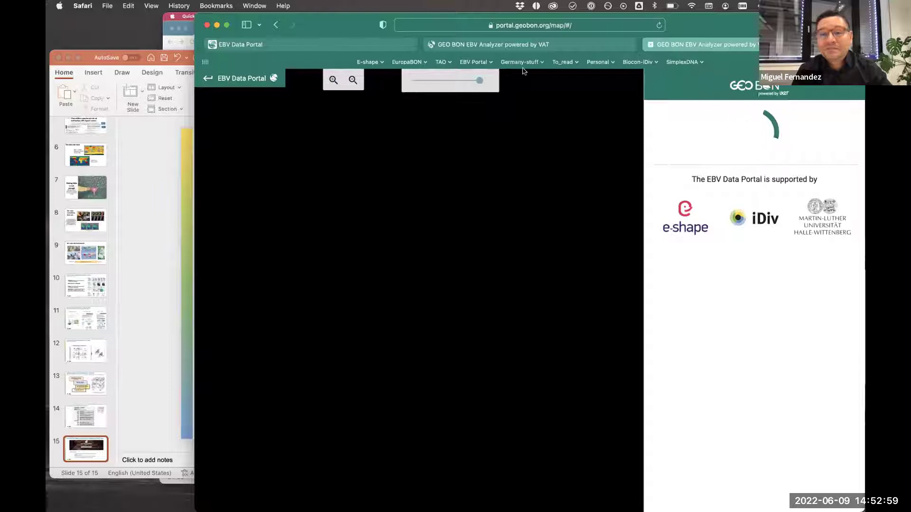
key(super+1)
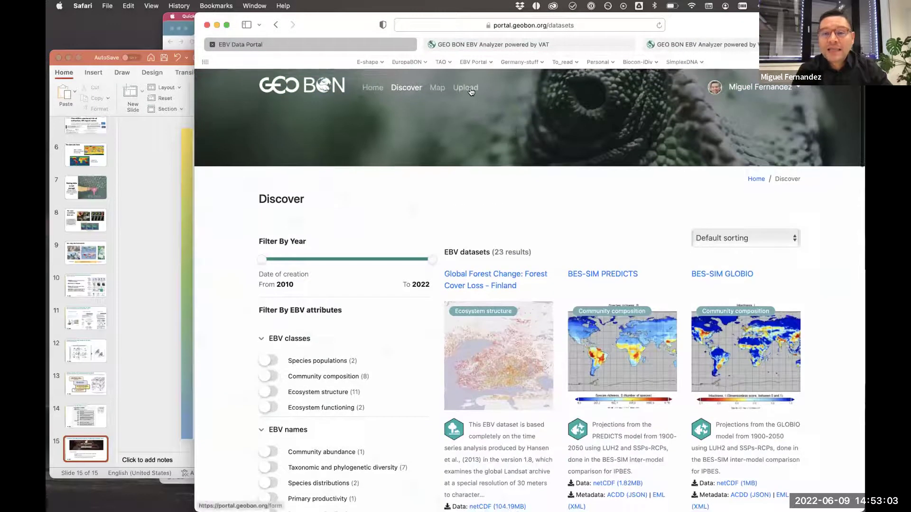
Open the dataset upload form and review its General information fields through to the license options.
click(471, 90)
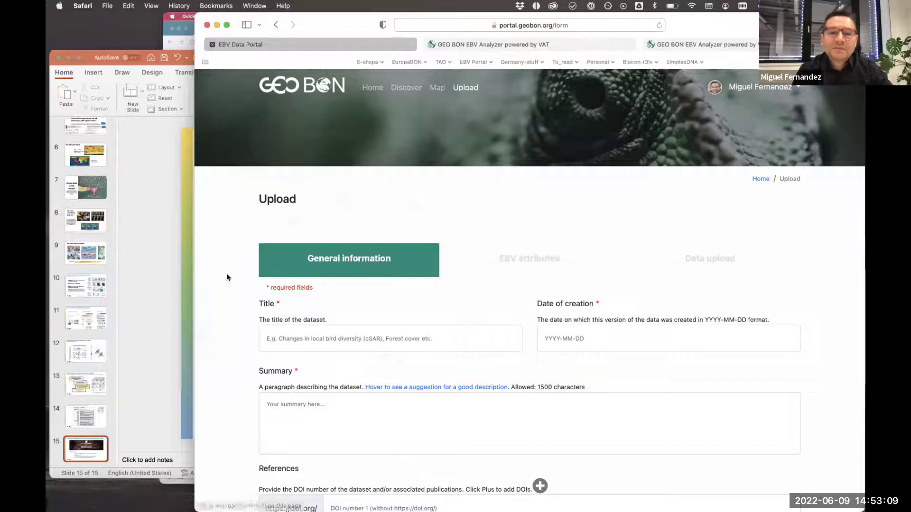
scroll(237, 278, down, 3)
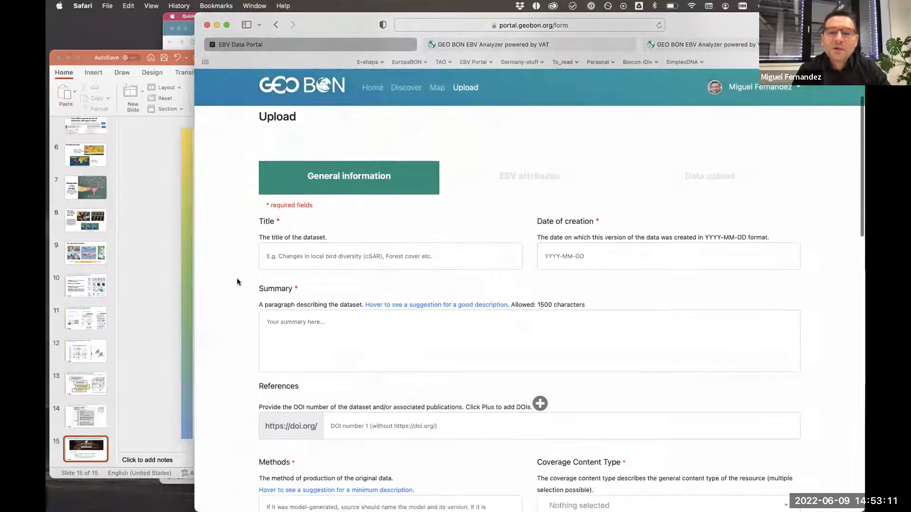
scroll(237, 282, down, 10)
scroll(237, 281, down, 6)
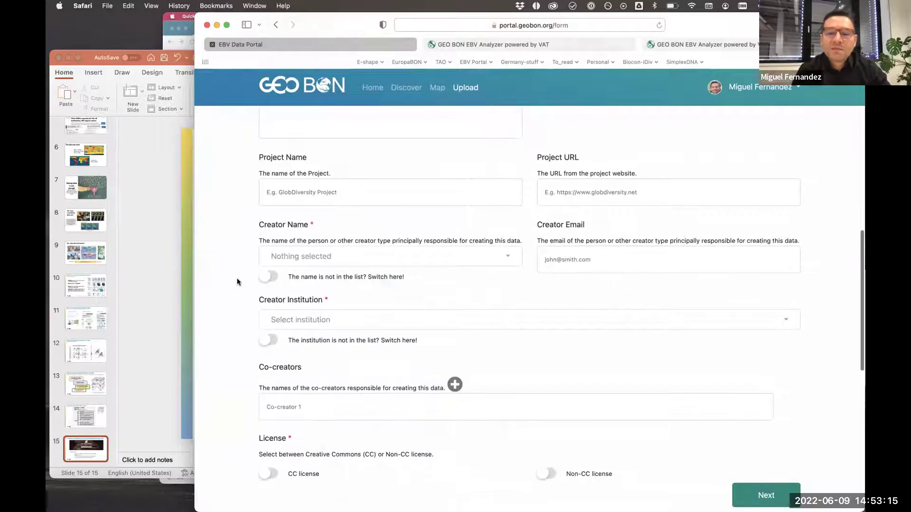
scroll(252, 272, up, 20)
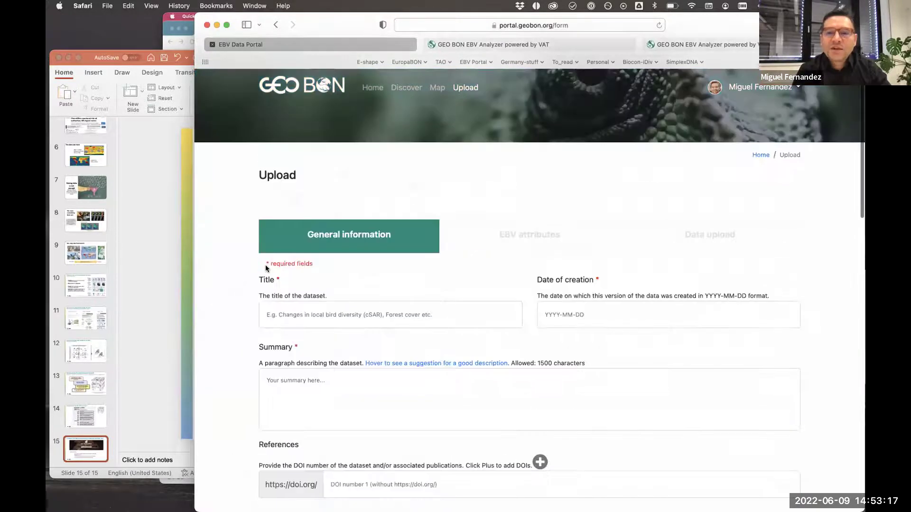
scroll(265, 268, up, 2)
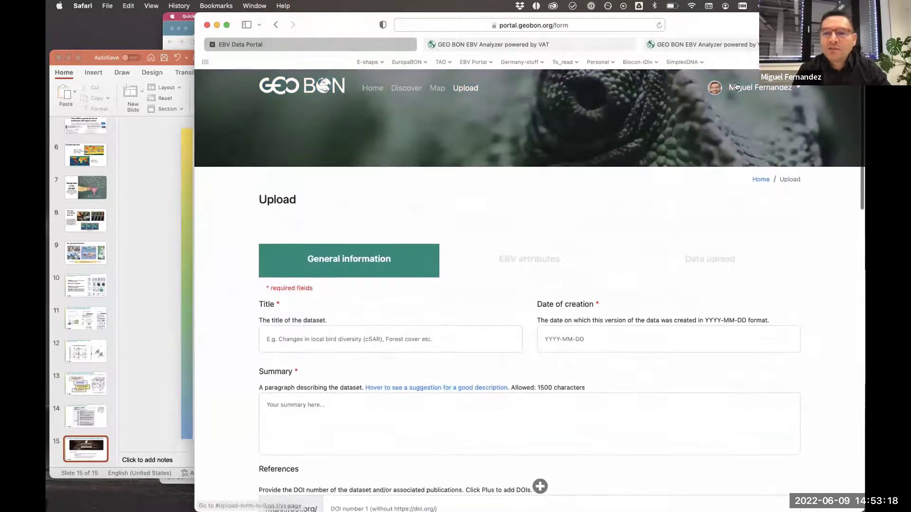
Open the account dashboard and start editing the Global Reptile Assessment draft from the uploads list.
click(789, 90)
click(757, 116)
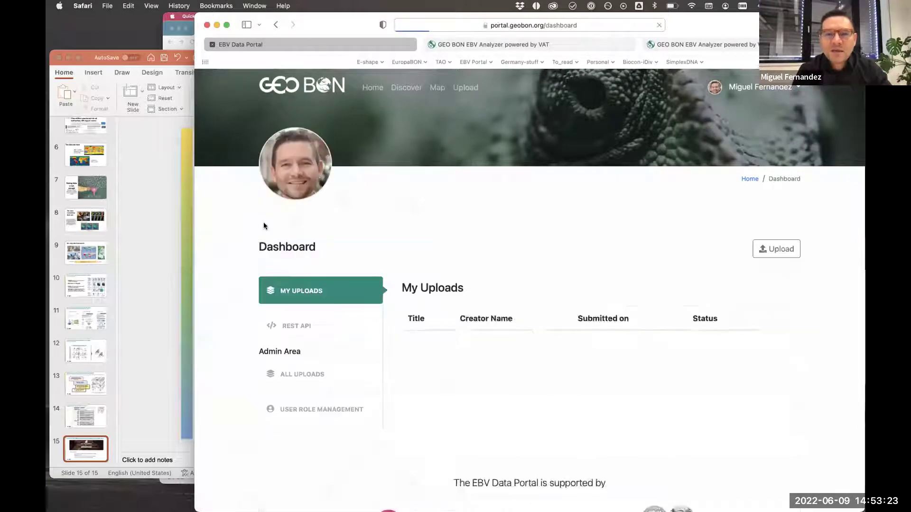
scroll(208, 356, down, 12)
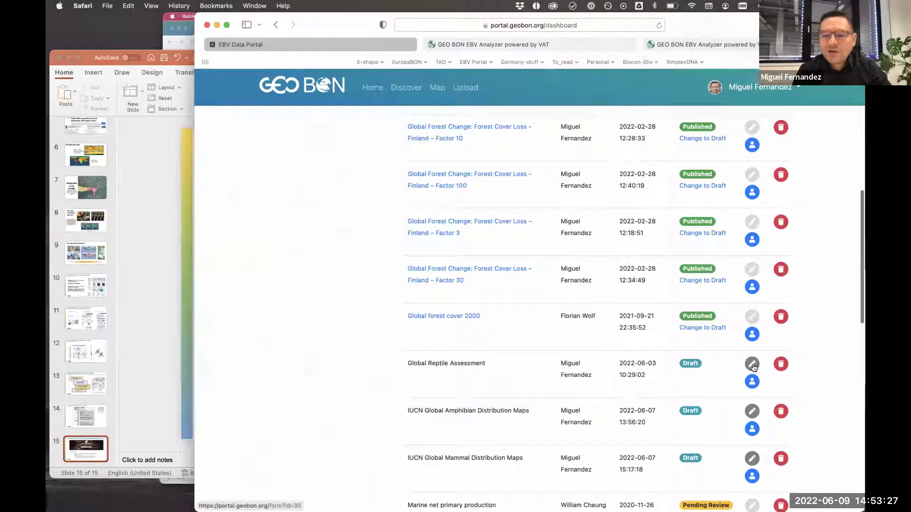
click(753, 364)
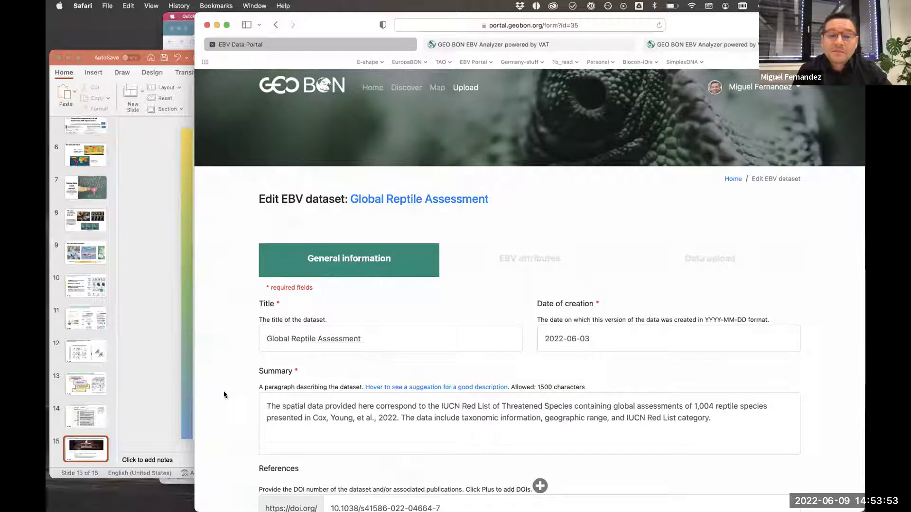
Review the draft's title, creation date, summary and DOI reference, highlighting the title text.
scroll(224, 393, down, 2)
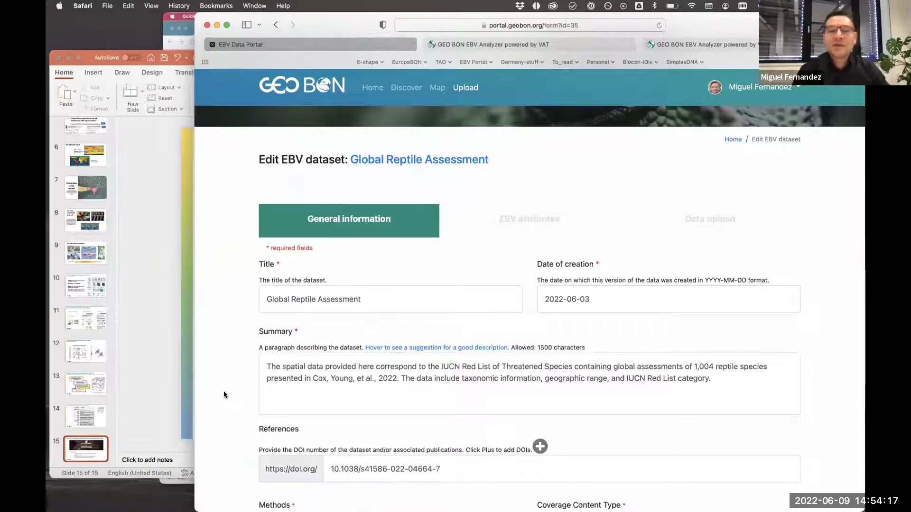
scroll(224, 392, down, 3)
scroll(224, 395, down, 3)
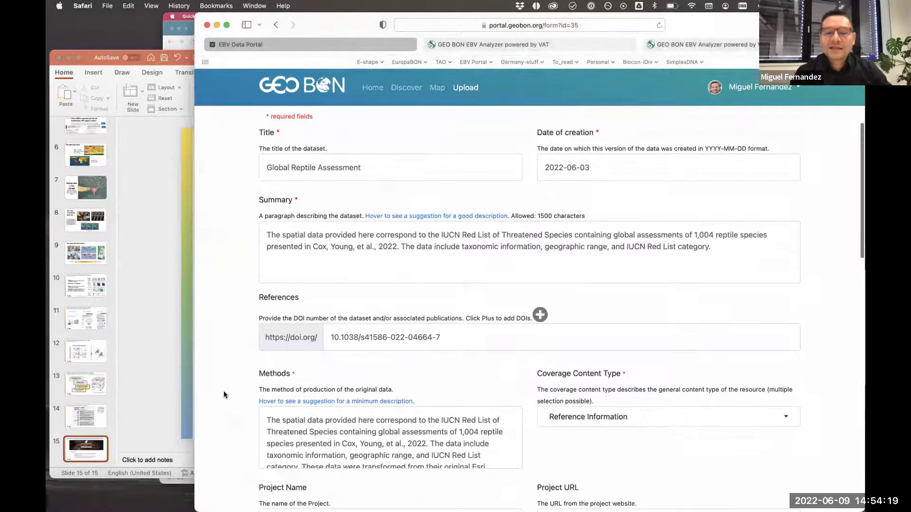
scroll(223, 395, up, 2)
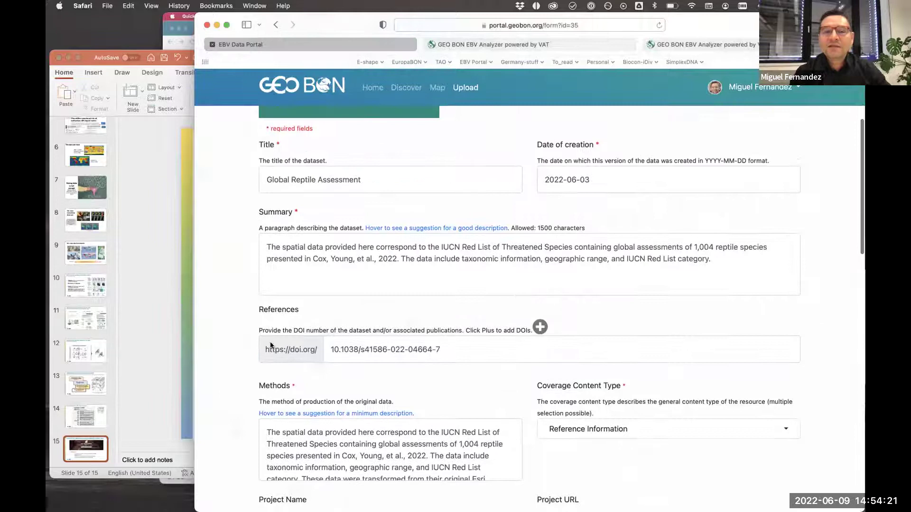
drag(361, 179, 275, 174)
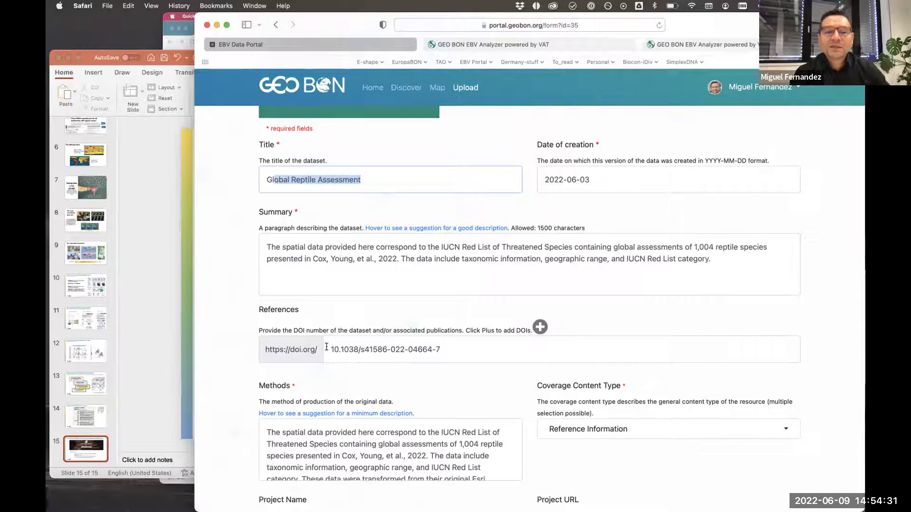
scroll(327, 346, down, 1)
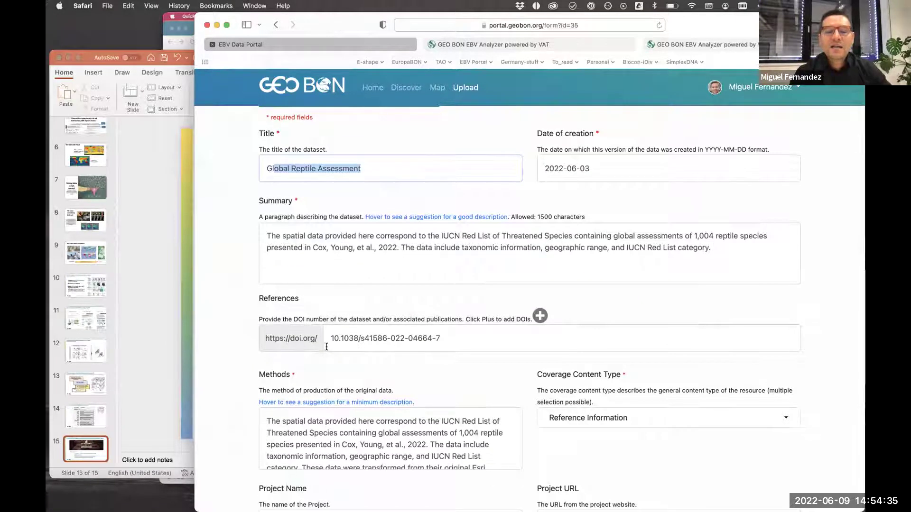
scroll(327, 347, down, 1)
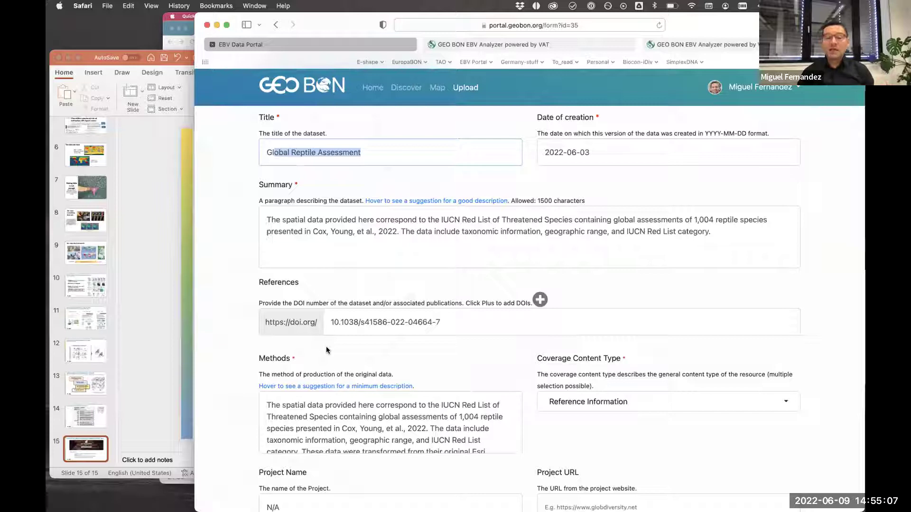
Read the Methods description of the Global Reptile Assessment draft through to its end.
scroll(215, 391, down, 3)
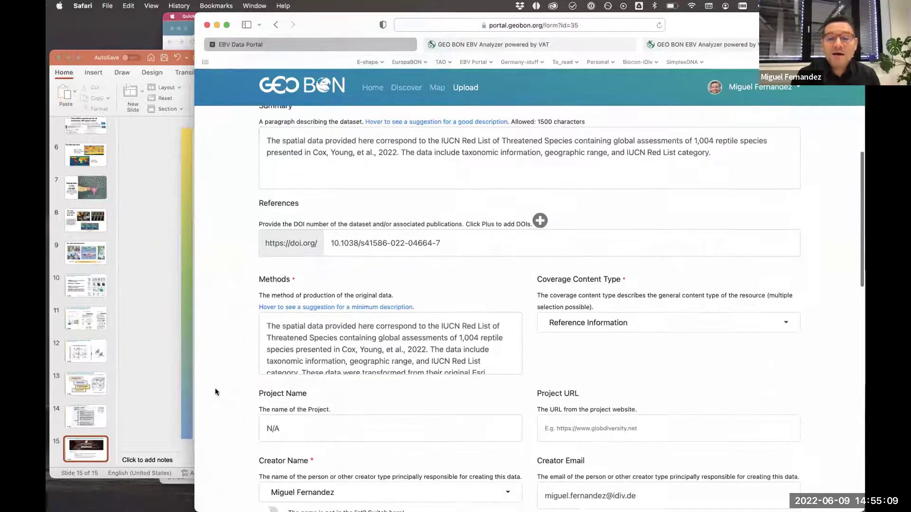
scroll(214, 392, down, 2)
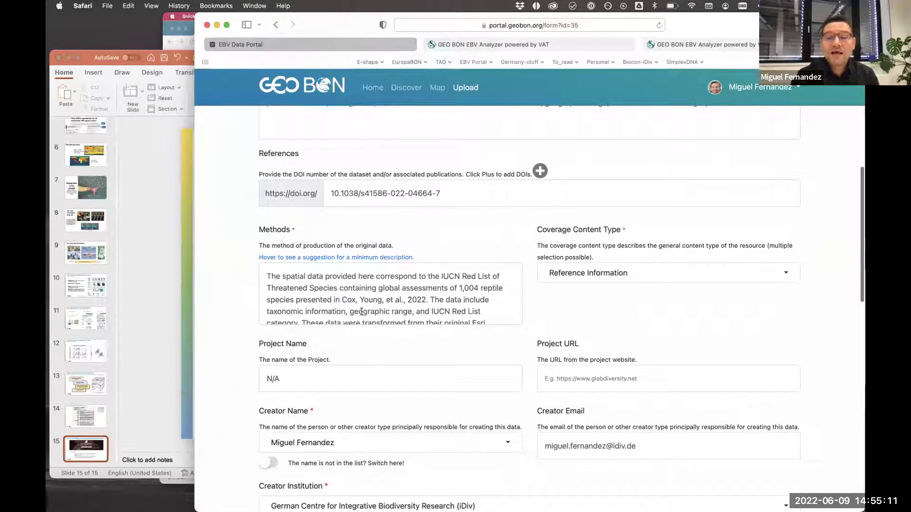
scroll(362, 312, down, 2)
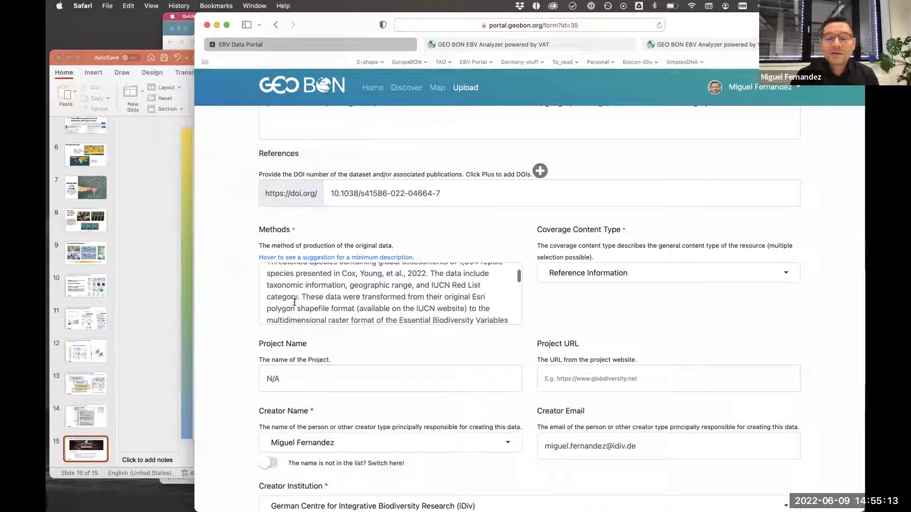
scroll(289, 304, down, 3)
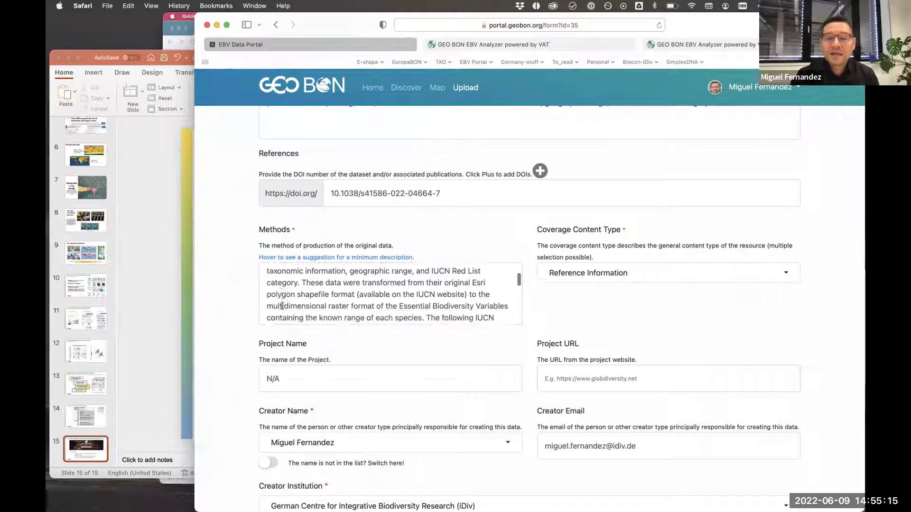
scroll(282, 306, down, 5)
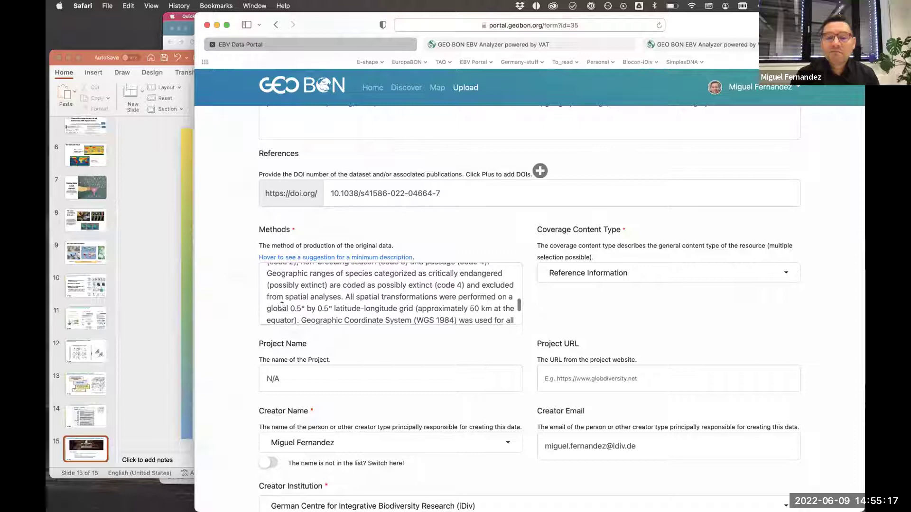
scroll(282, 306, down, 3)
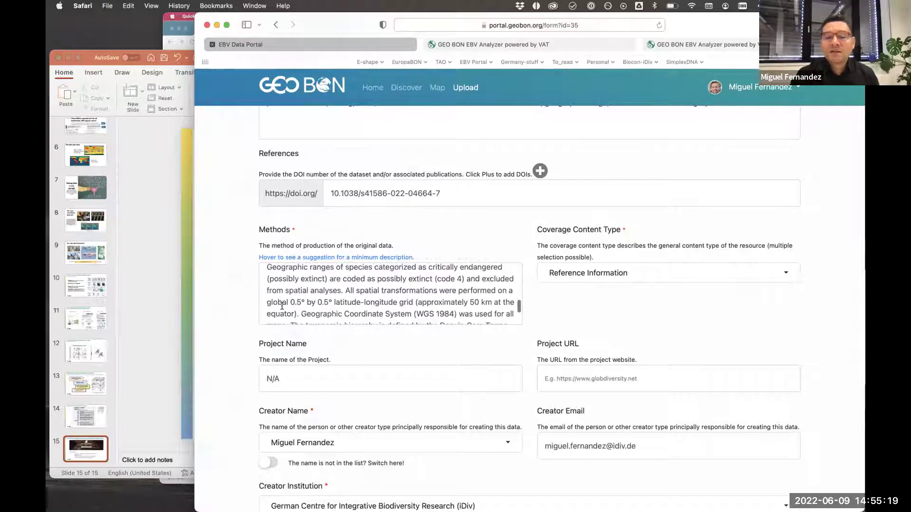
scroll(281, 306, down, 1)
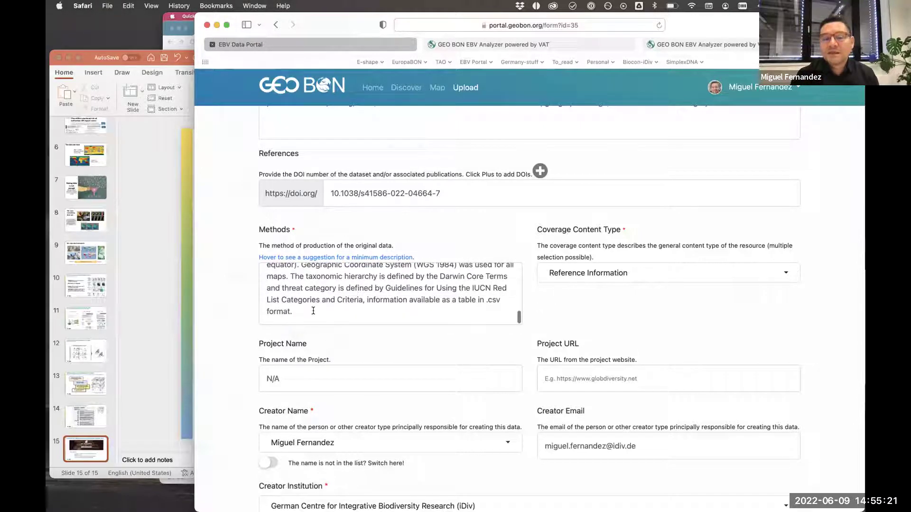
Review the rest of the draft's general information: methods ending, project, creator, institution, co-creators and license.
scroll(313, 311, up, 2)
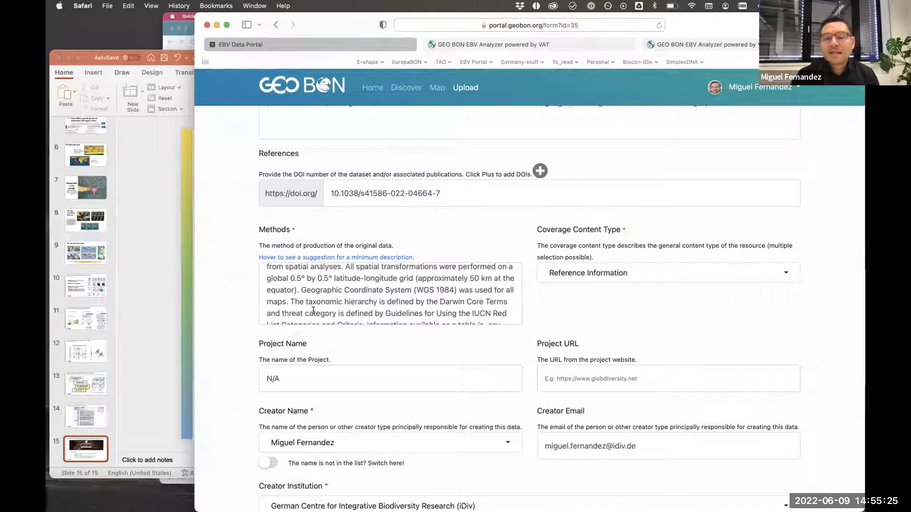
scroll(314, 310, down, 1)
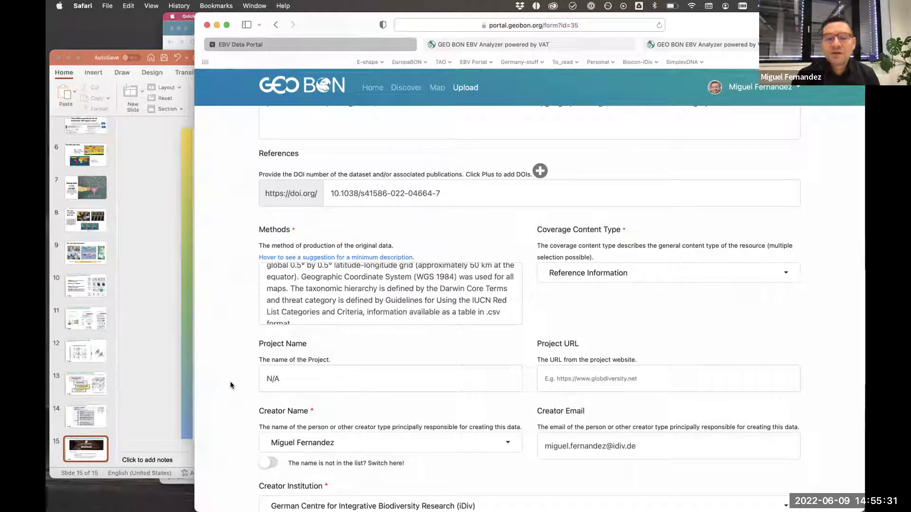
scroll(223, 386, down, 5)
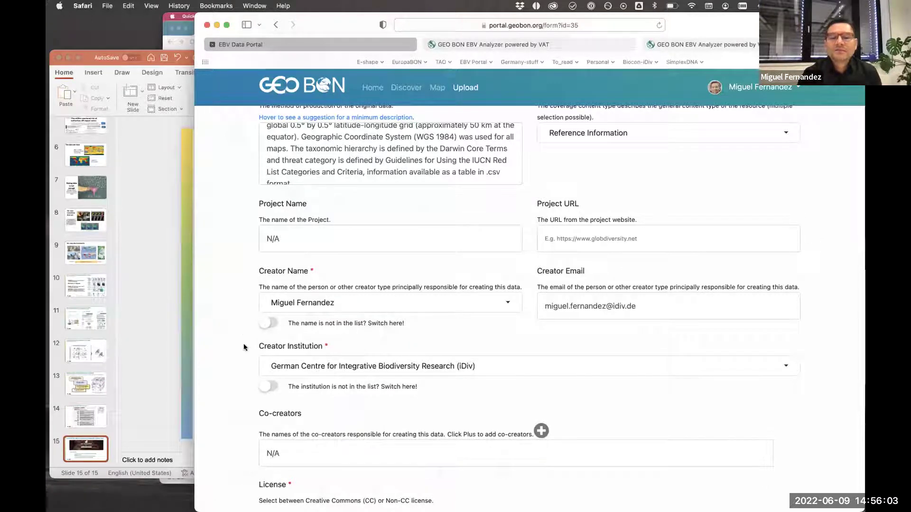
scroll(243, 343, down, 1)
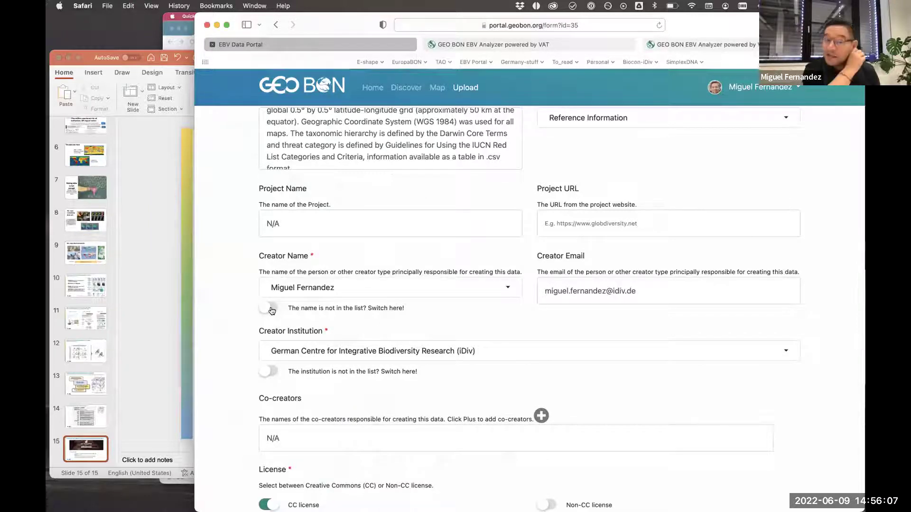
scroll(250, 351, down, 3)
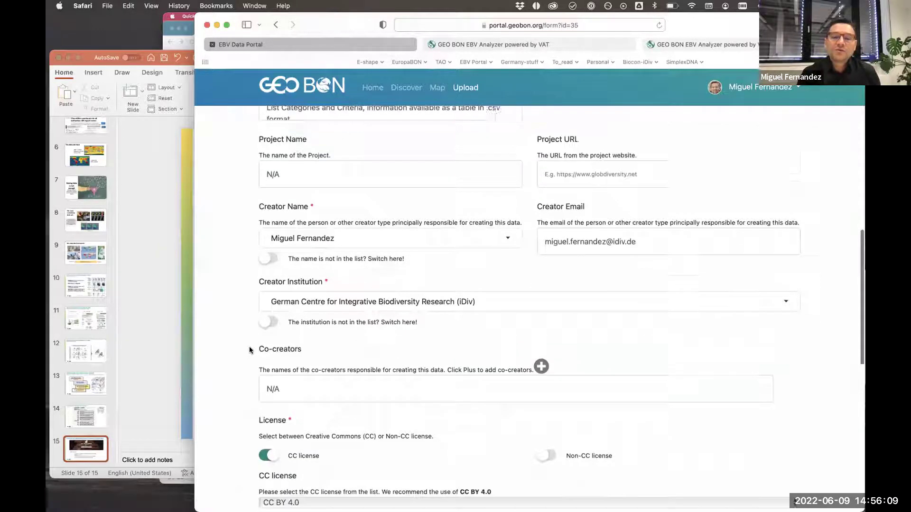
scroll(250, 351, down, 3)
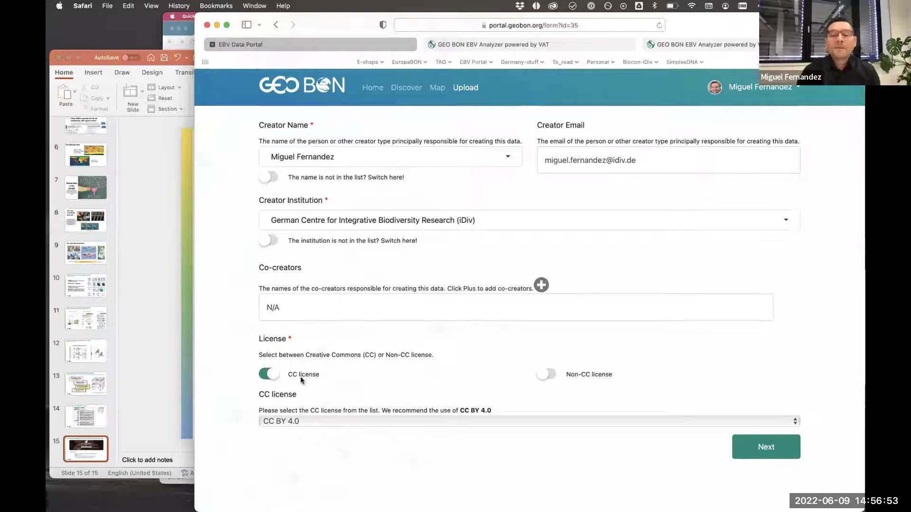
scroll(301, 379, up, 1)
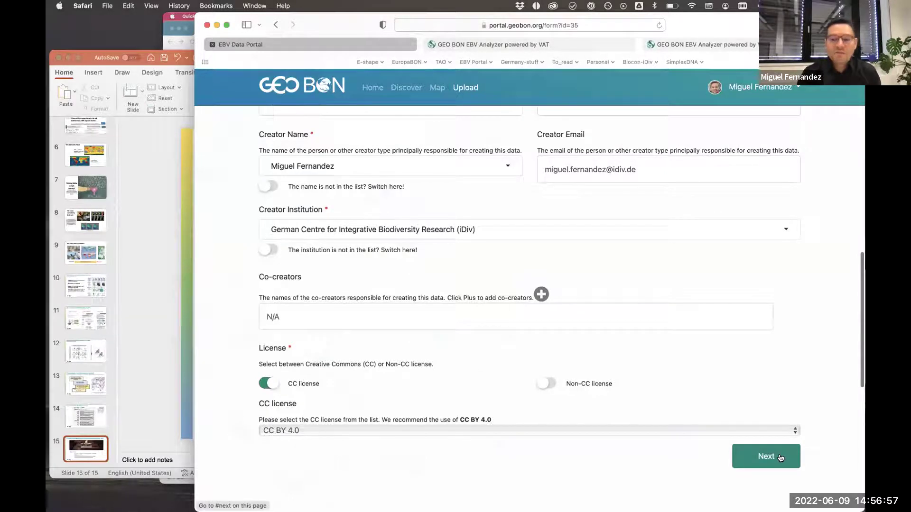
Proceed to the EBV attributes and review the EBV class, entity type and entity scope selections.
click(765, 456)
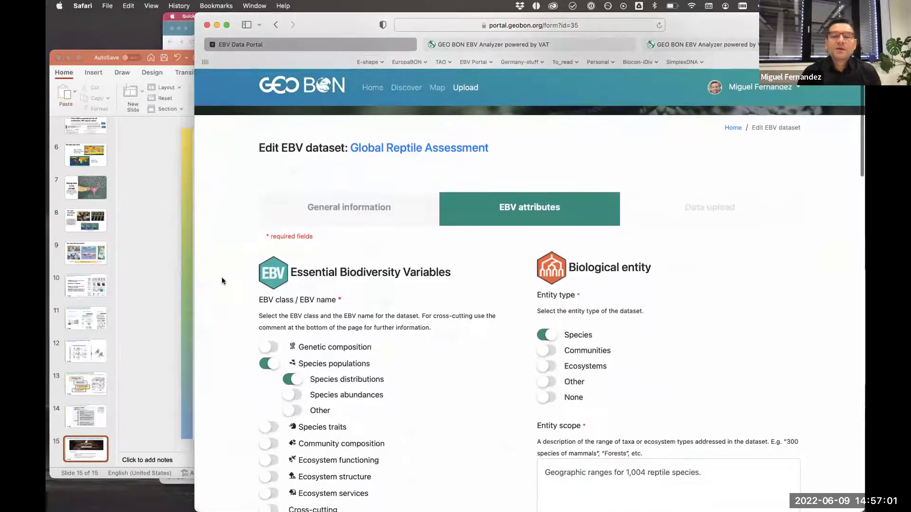
scroll(221, 277, down, 2)
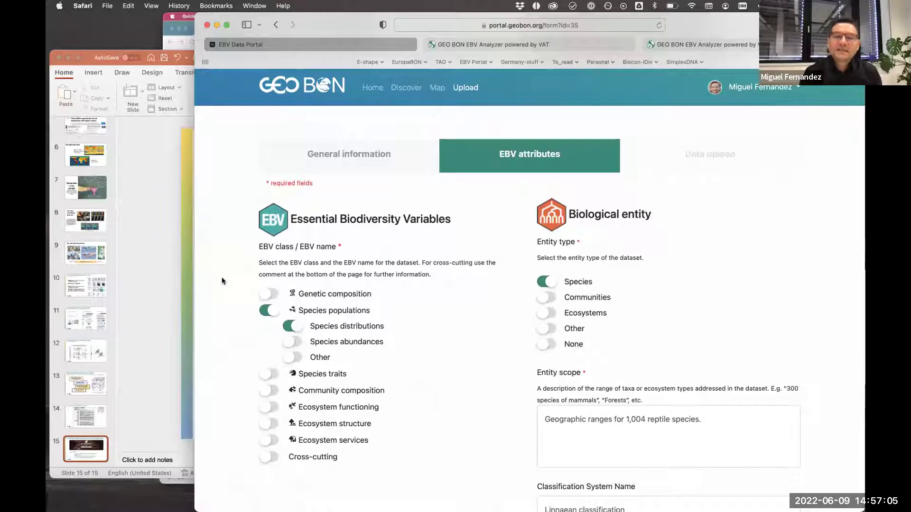
scroll(222, 280, down, 2)
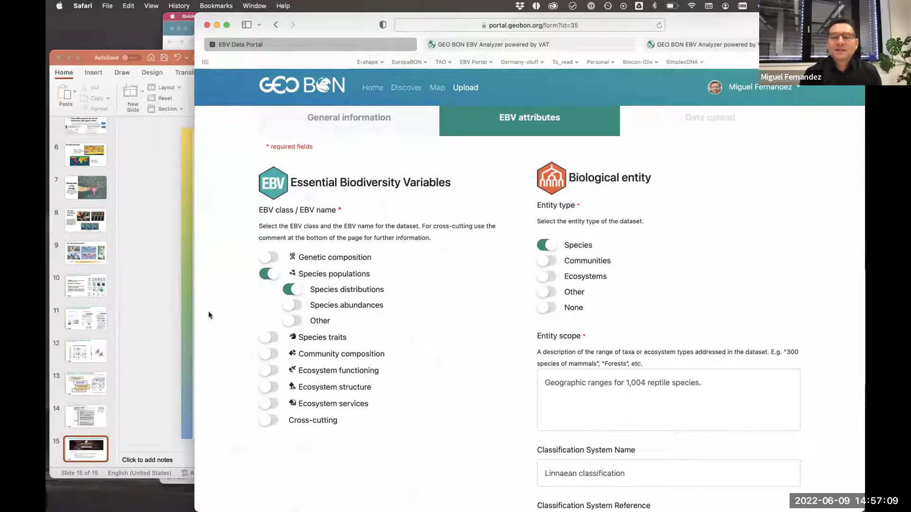
scroll(209, 314, down, 1)
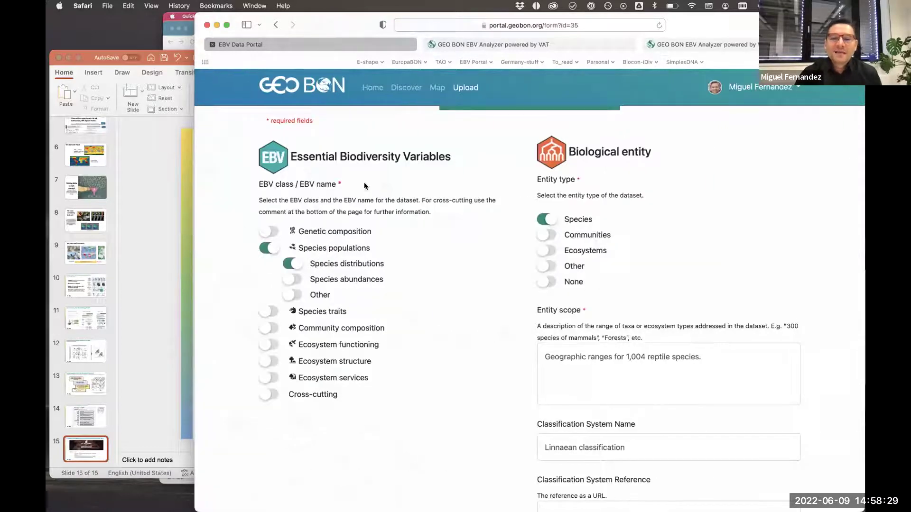
Review the Metric name, description and units together with the Scenario fields.
scroll(425, 281, down, 10)
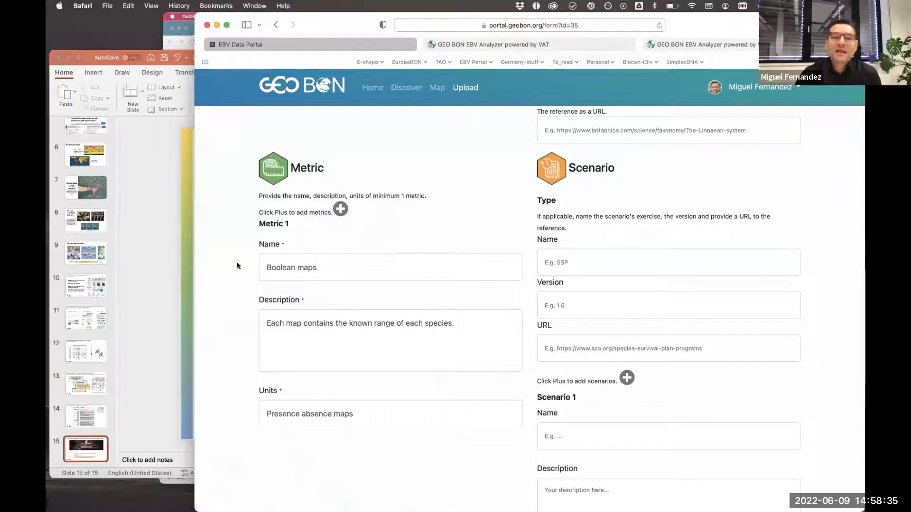
scroll(237, 266, down, 1)
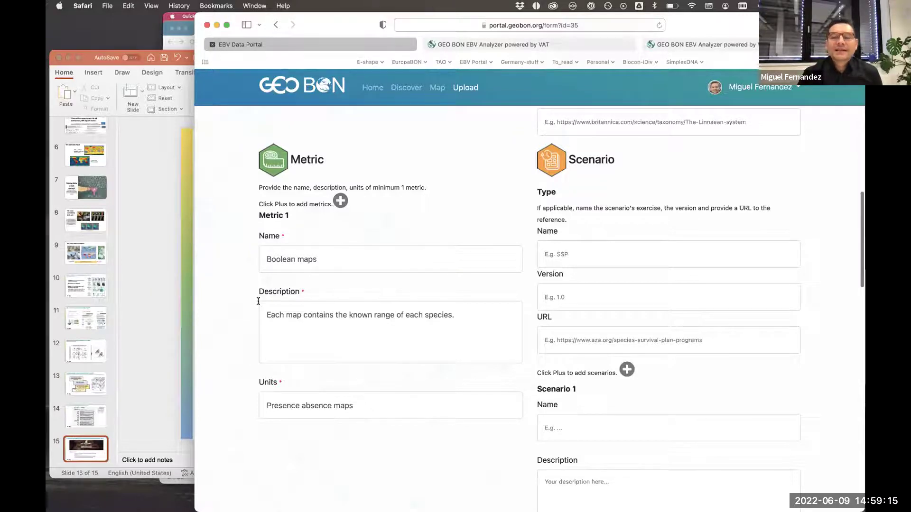
scroll(258, 301, down, 2)
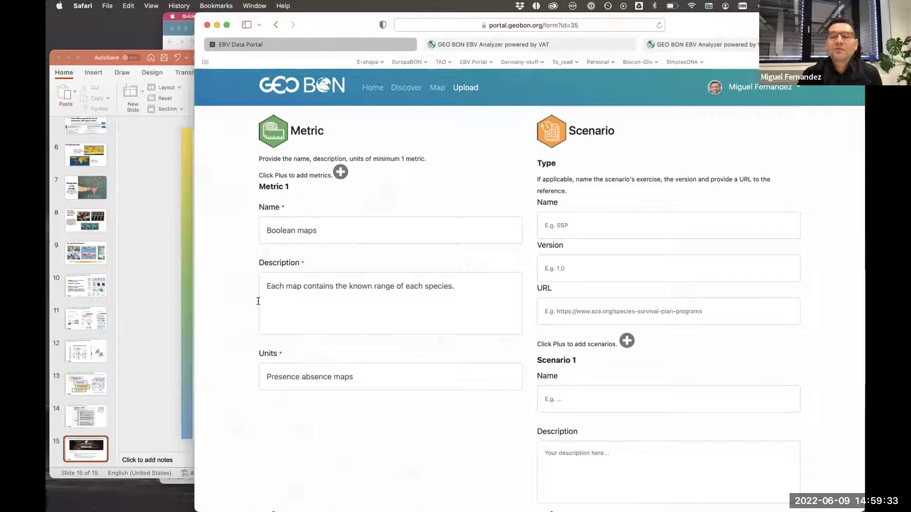
Review the spatial, temporal and environmental domain settings and the comment field at the end of the EBV attributes.
scroll(258, 301, down, 10)
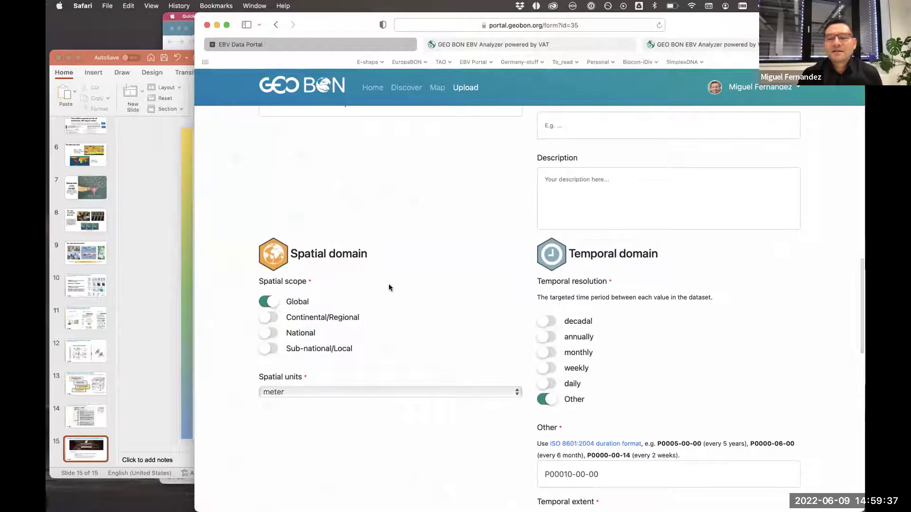
scroll(389, 284, down, 1)
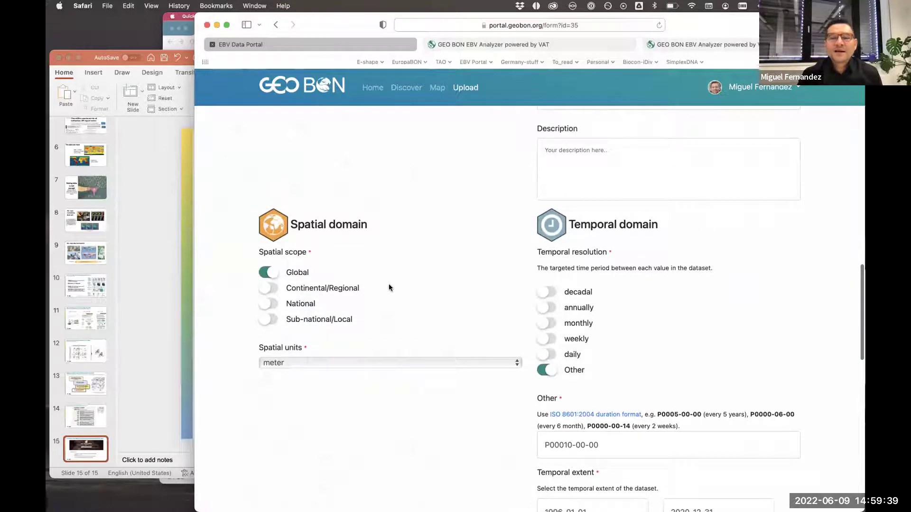
scroll(585, 334, down, 1)
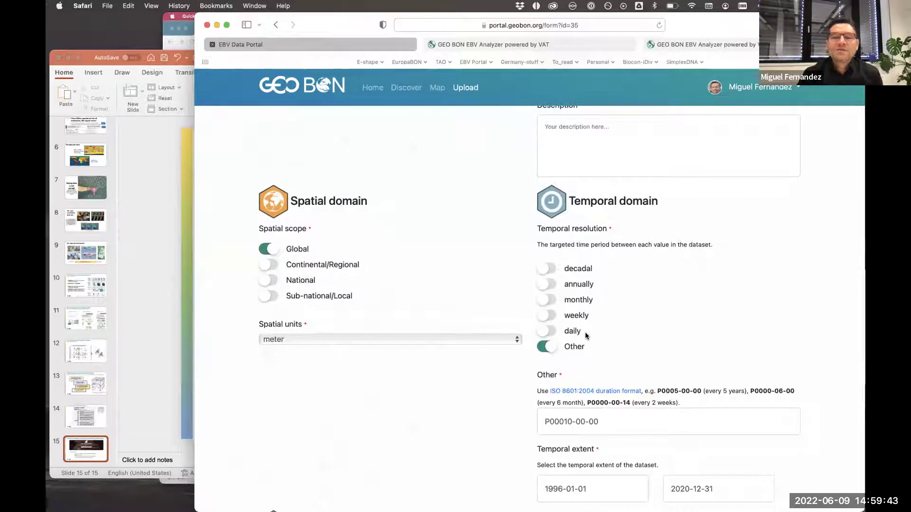
scroll(585, 332, down, 2)
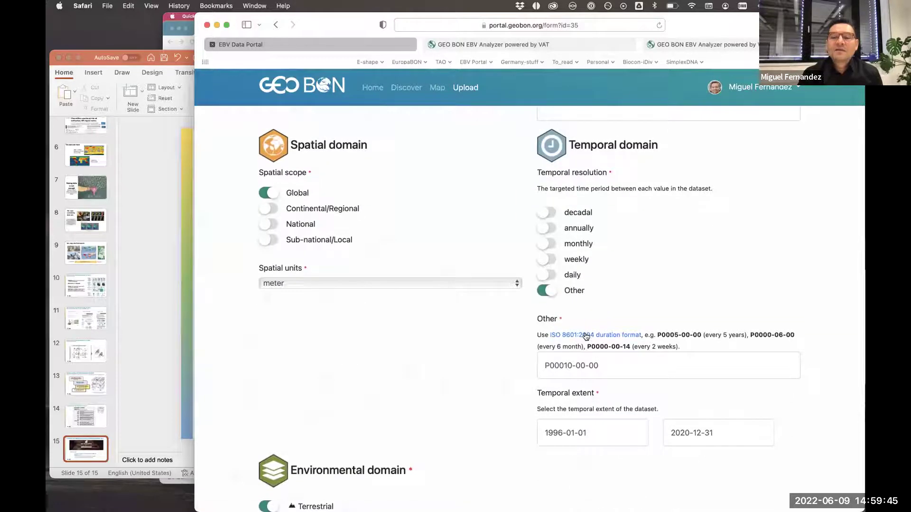
scroll(555, 403, down, 4)
scroll(555, 404, down, 5)
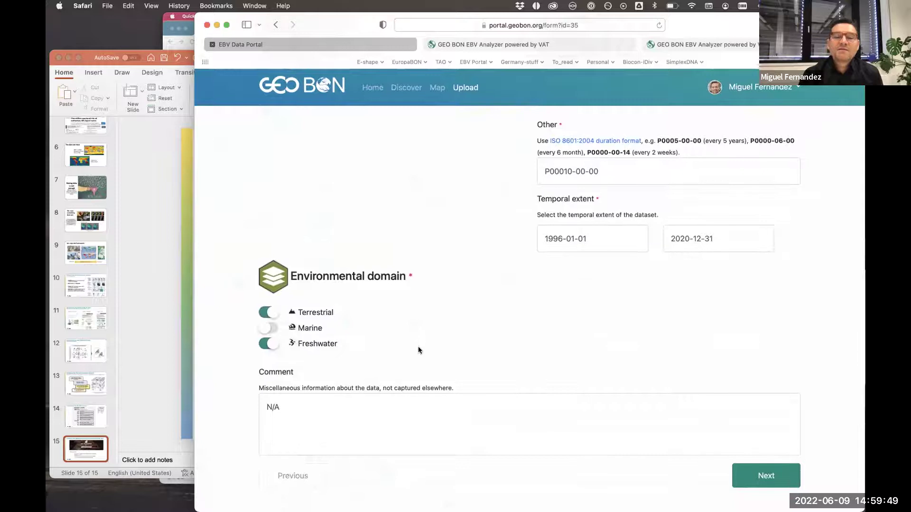
scroll(418, 348, down, 5)
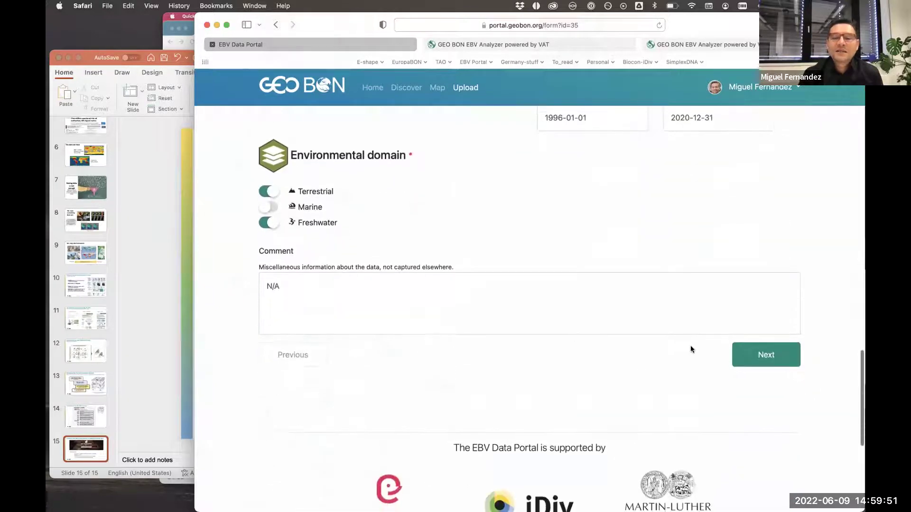
Proceed to the data upload stage and review the ZIP and netCDF options, consent conditions and submission choices.
click(769, 359)
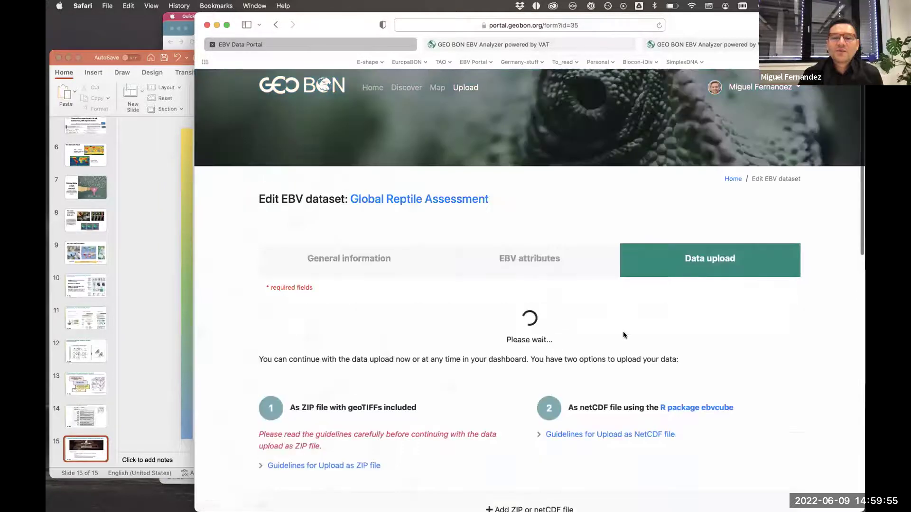
scroll(623, 332, down, 3)
scroll(624, 335, down, 1)
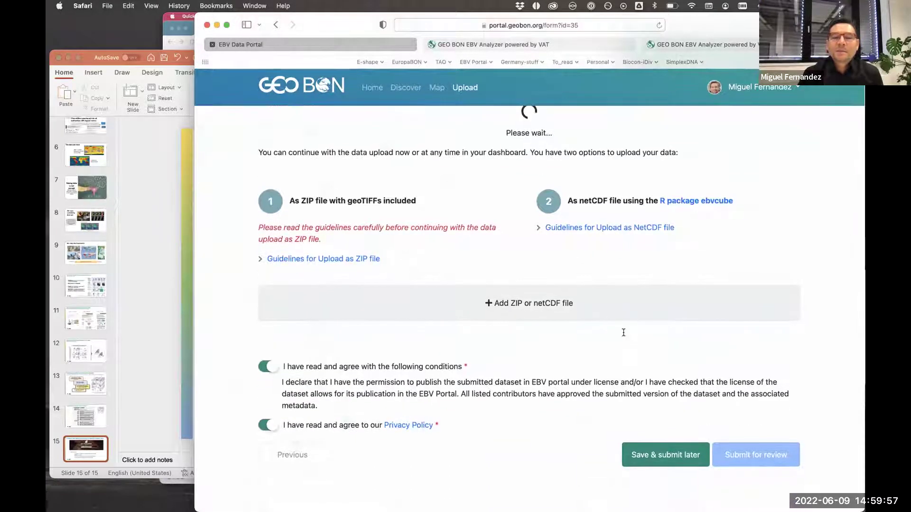
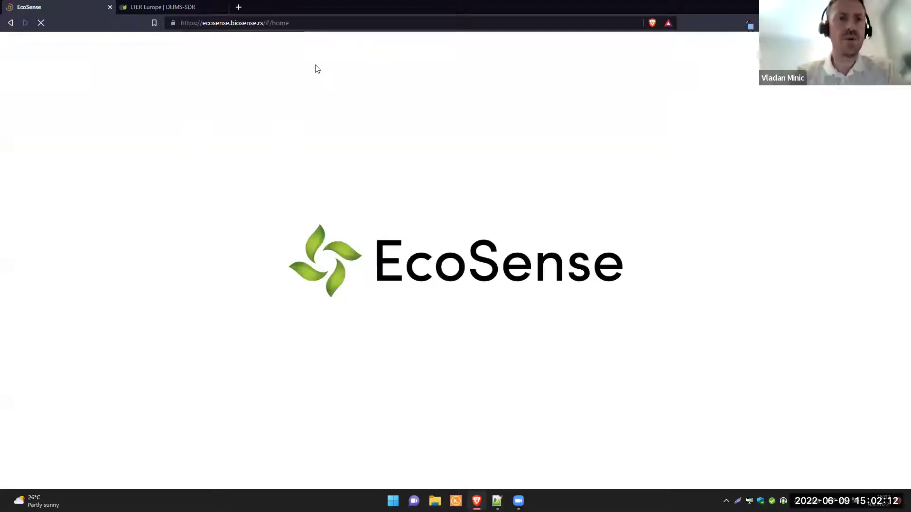
Switch to EcoSense, highlight its web address, and consult the LTER Europe page on DEIMS-SDR before returning to the map.
click(311, 25)
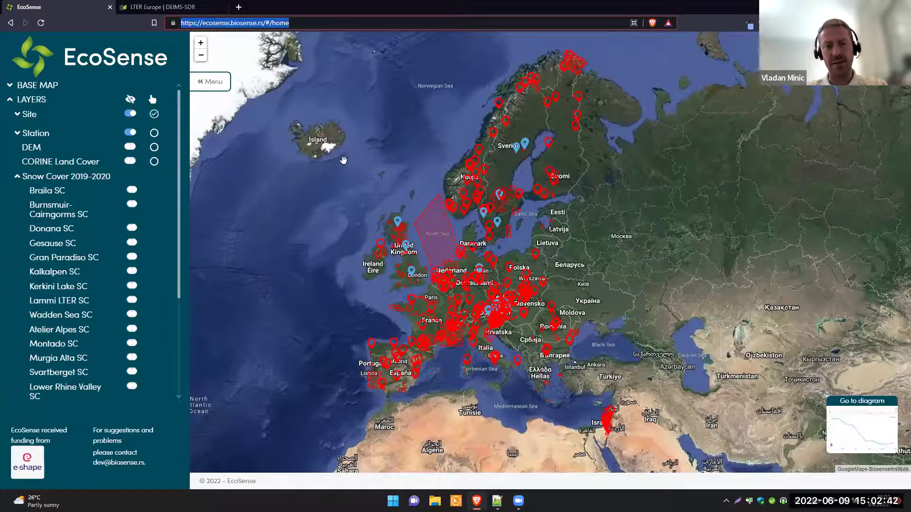
click(153, 7)
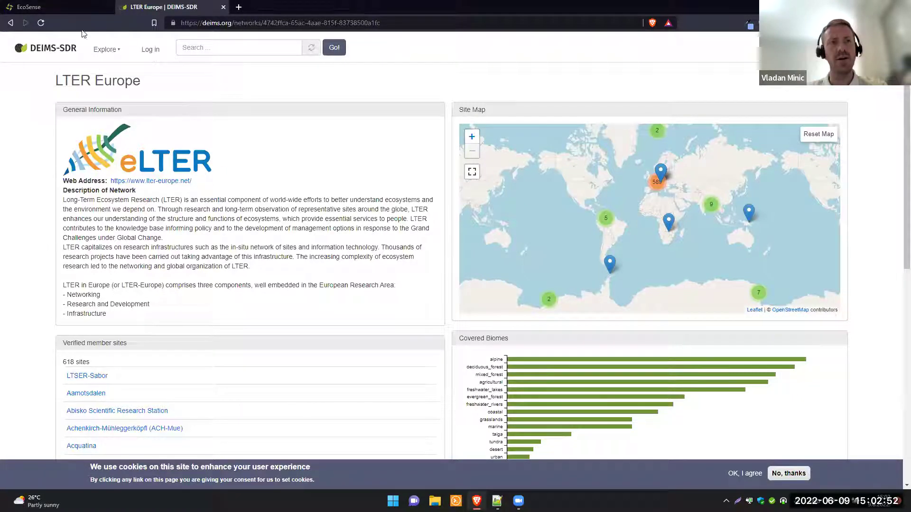
click(65, 10)
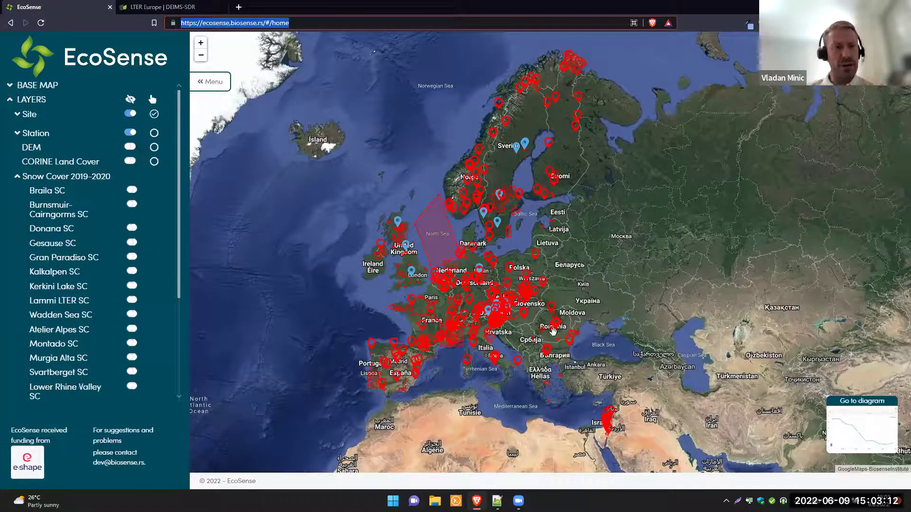
Expand the Site layer's search filters and examine the sites across central and southeastern Europe on the map.
click(18, 116)
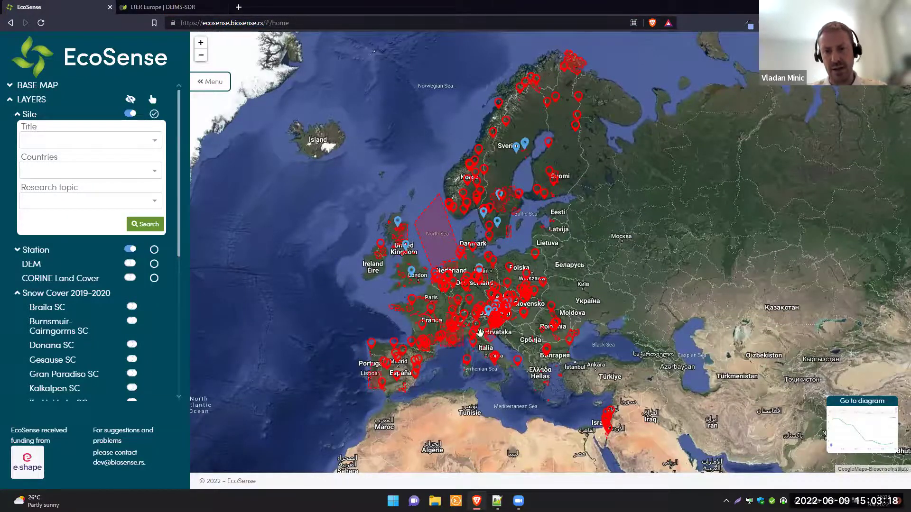
scroll(493, 294, up, 1)
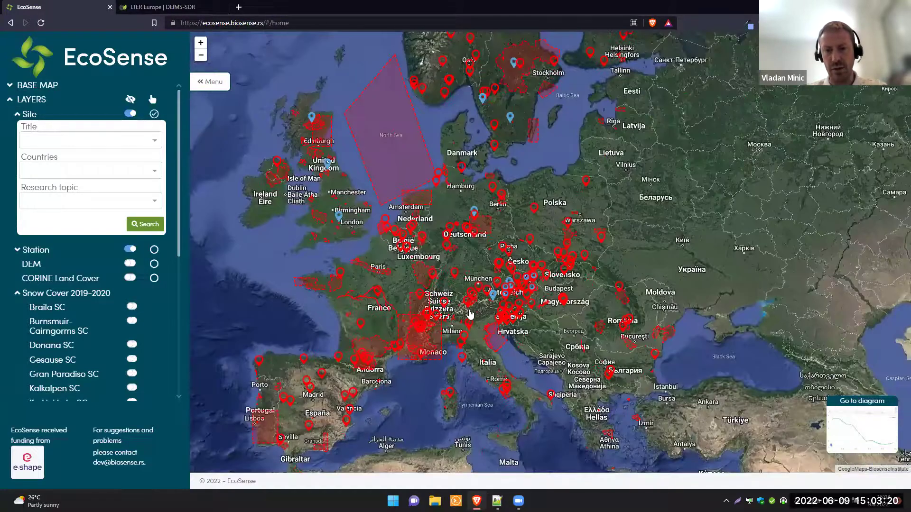
scroll(470, 314, up, 1)
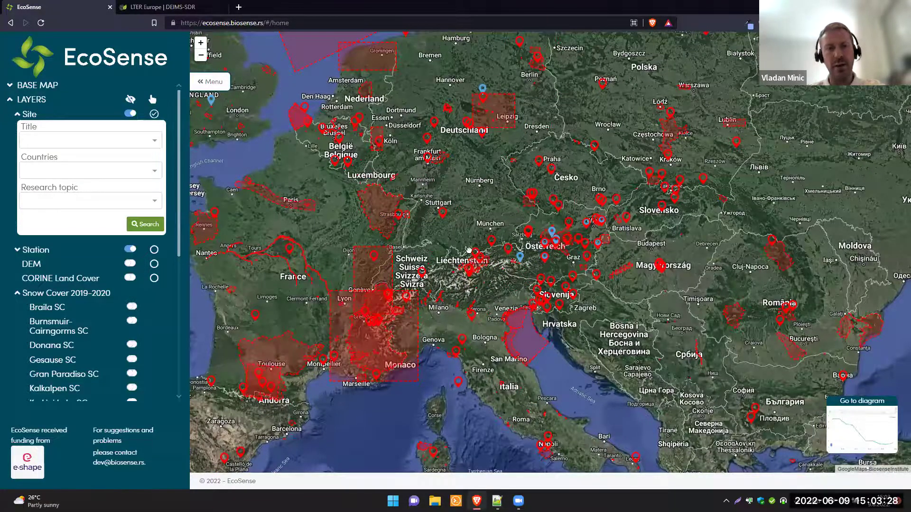
drag(208, 163, 158, 149)
Look up site titles containing "fr" in the Site filter and clear the entry.
click(156, 141)
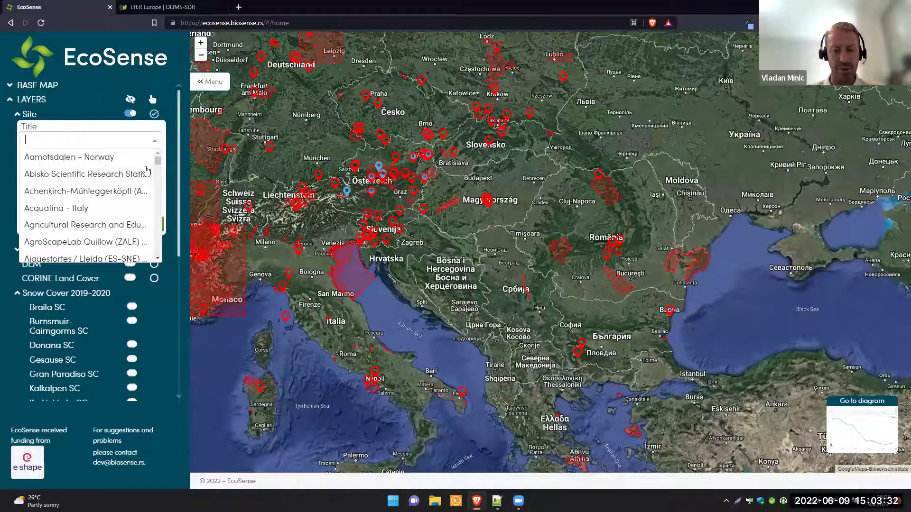
text(fr)
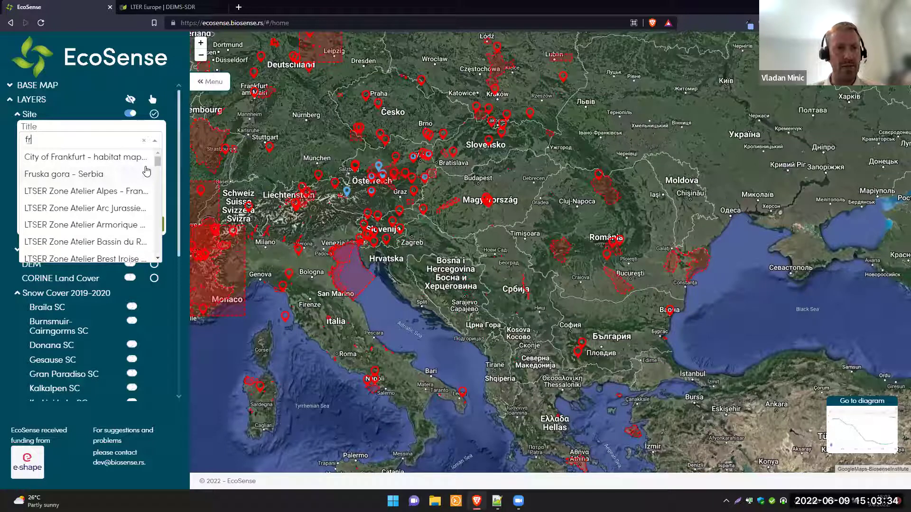
click(144, 142)
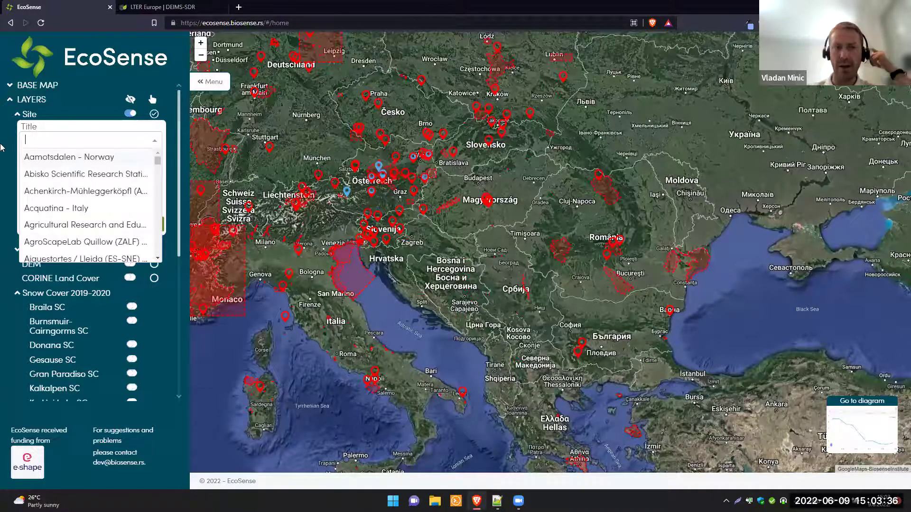
View the available countries in the Site filter without choosing one, and collapse the Site filters.
click(88, 172)
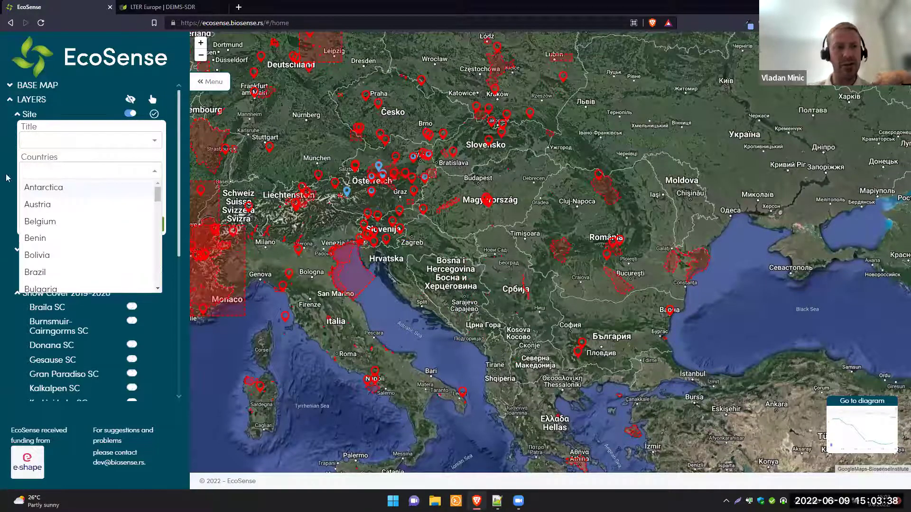
click(392, 281)
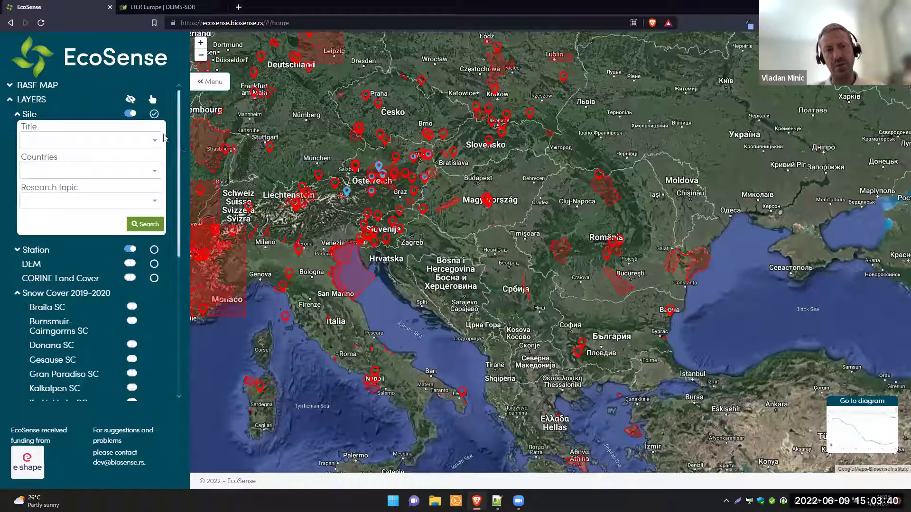
click(26, 117)
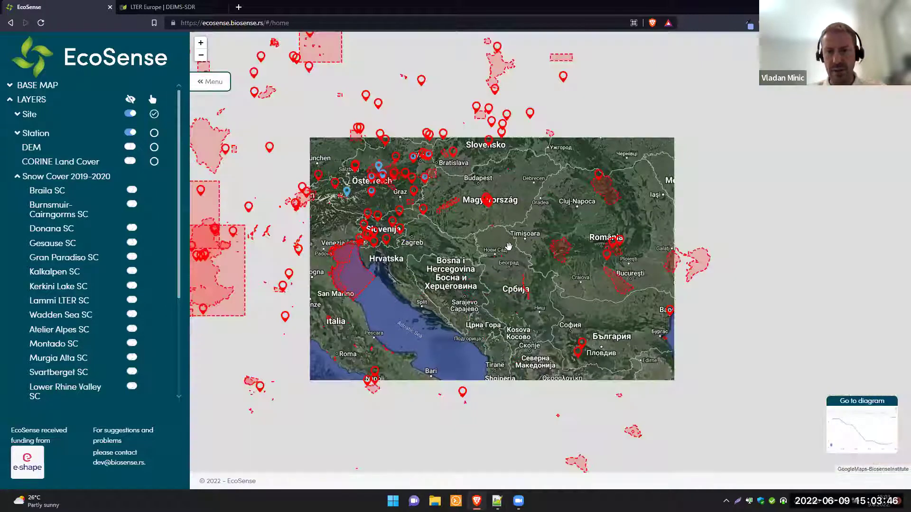
Open the information of the Koviljsko-petrovaradinski rit (Krcedinska ada) site, located east of Novi Sad in Serbia.
scroll(508, 247, up, 3)
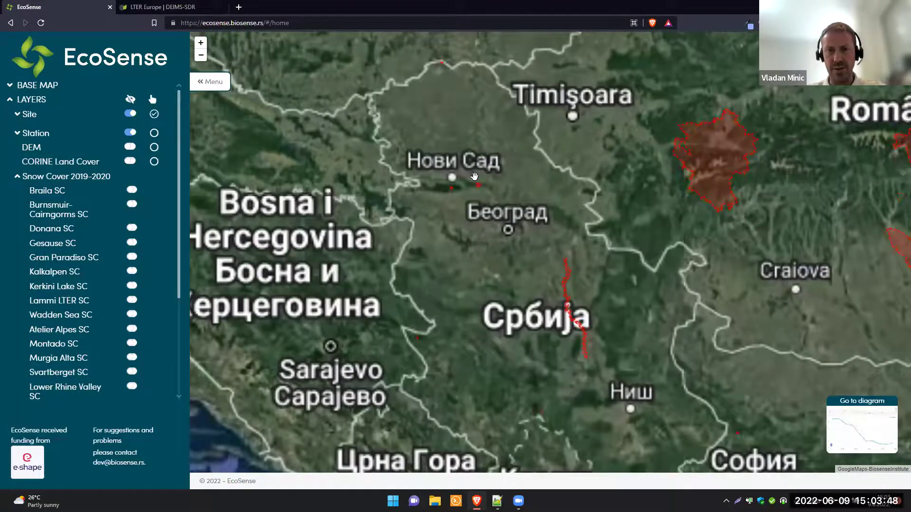
scroll(475, 176, up, 2)
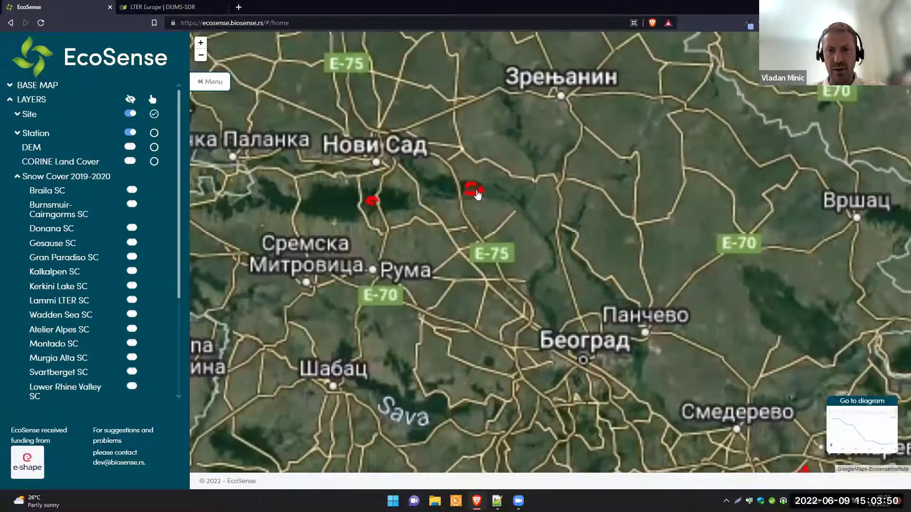
scroll(477, 193, up, 1)
click(475, 191)
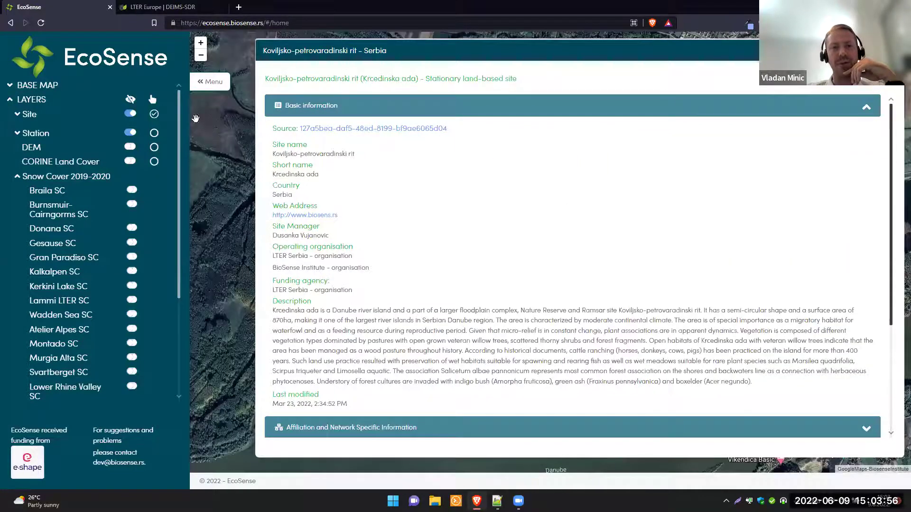
click(155, 115)
click(155, 115)
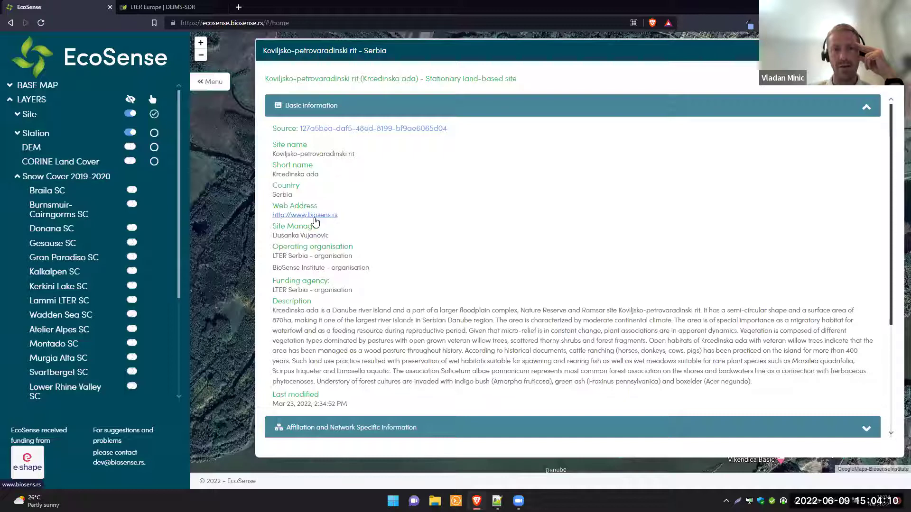
Review the site's basic information, affiliation and network details, general characteristics and status, and geographic section.
scroll(333, 259, down, 2)
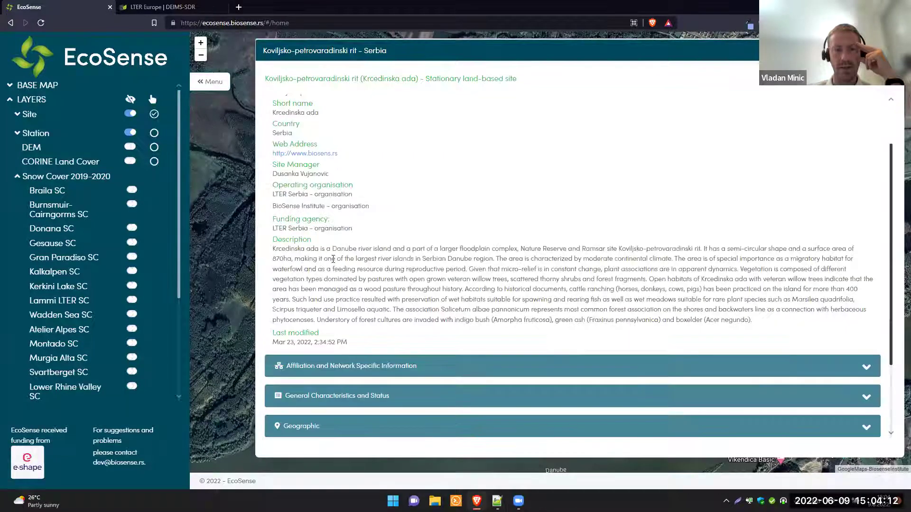
scroll(404, 259, down, 1)
click(392, 303)
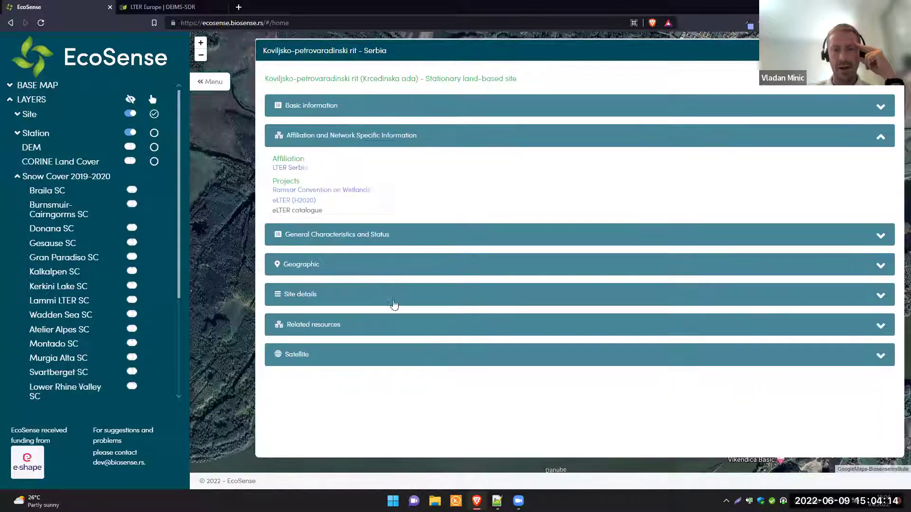
click(404, 234)
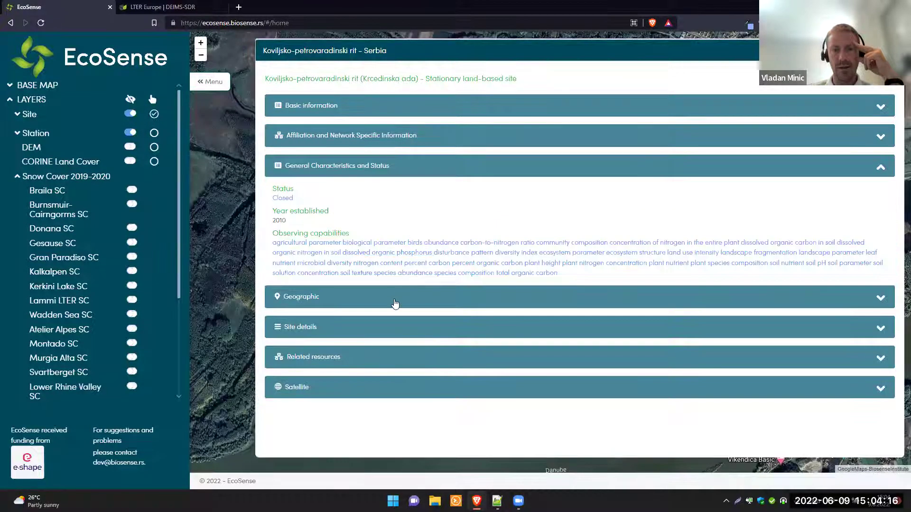
click(393, 299)
Review the ecosystem and environmental characteristics within the site details, and collapse both sections.
click(392, 319)
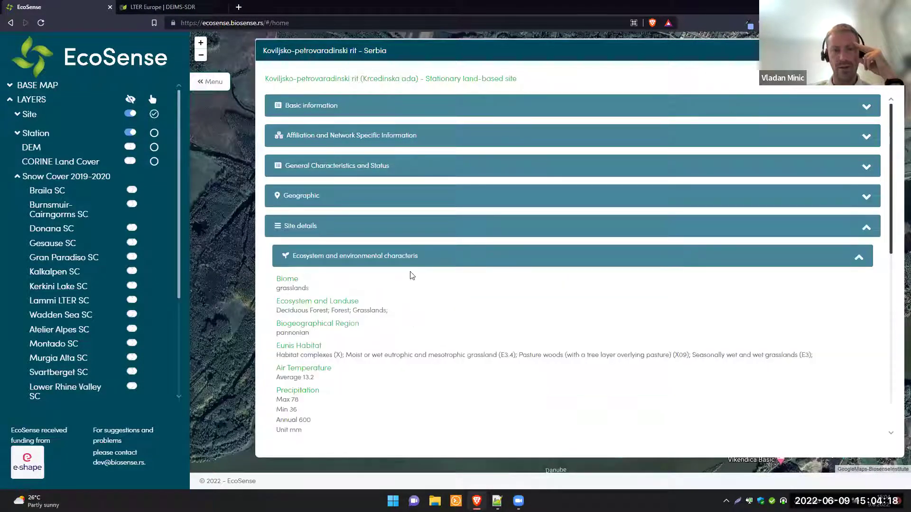
scroll(450, 259, down, 3)
scroll(427, 214, up, 2)
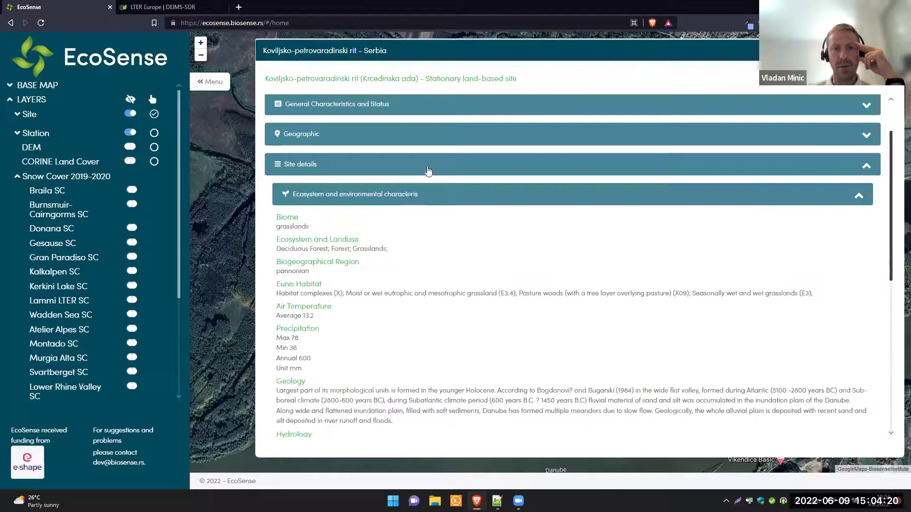
click(417, 195)
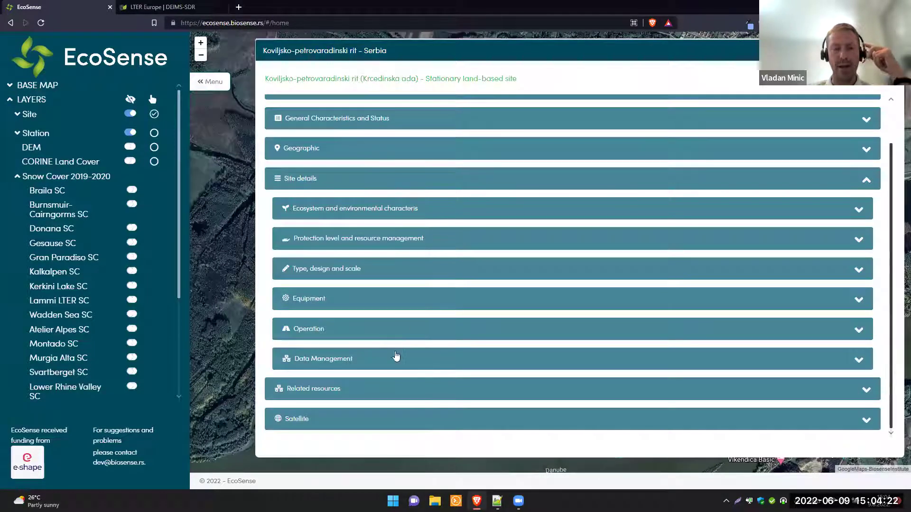
click(342, 184)
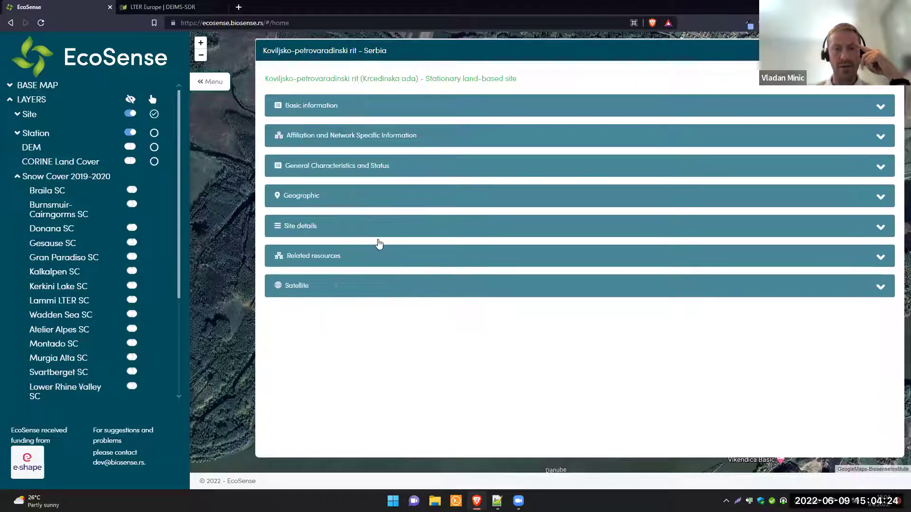
Show the site's satellite comparison with imagery from 03.06.2022 in the first map and 05.06.2022 in the second.
click(357, 292)
scroll(358, 294, down, 2)
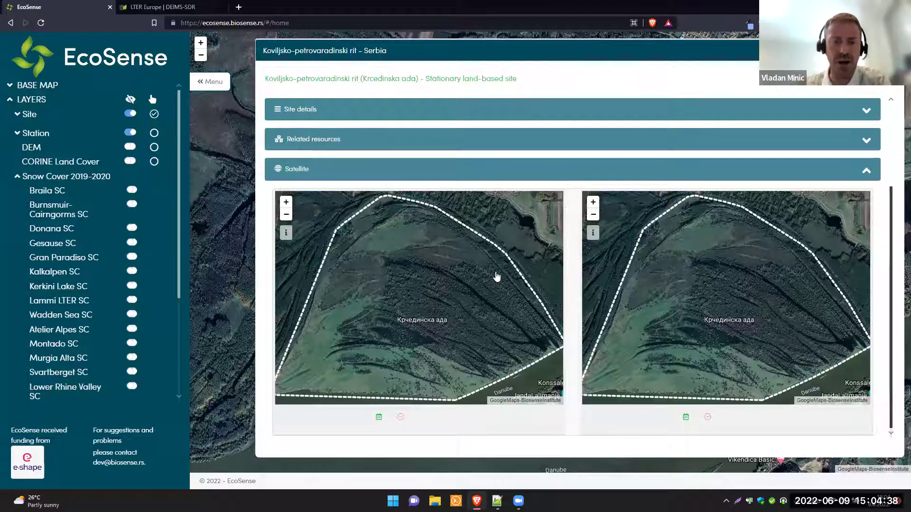
click(378, 419)
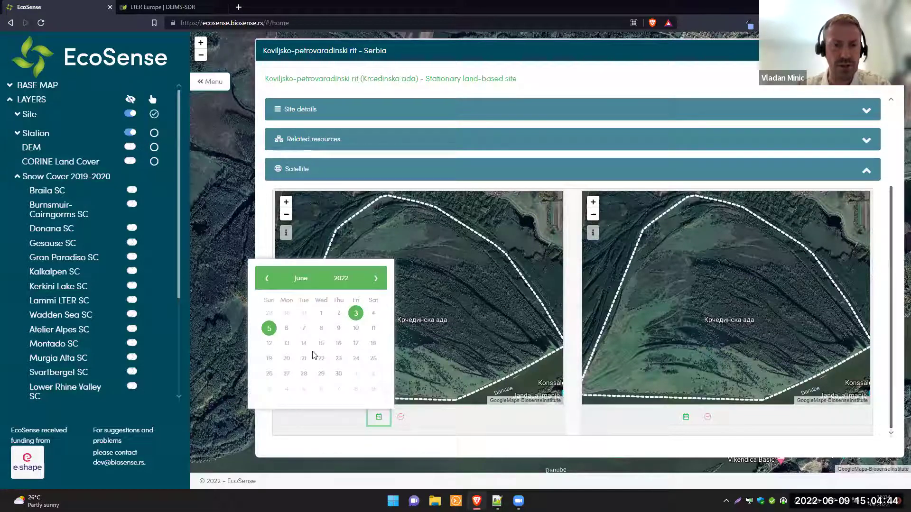
click(356, 315)
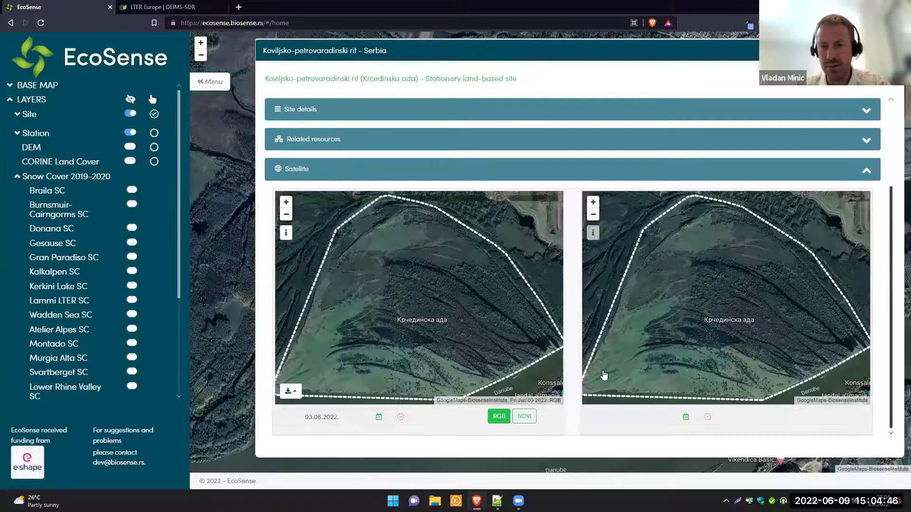
click(685, 417)
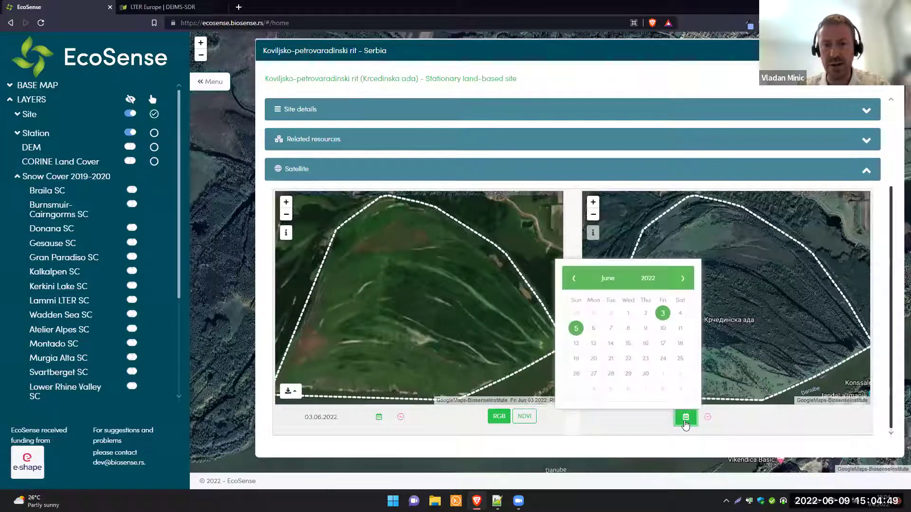
click(575, 329)
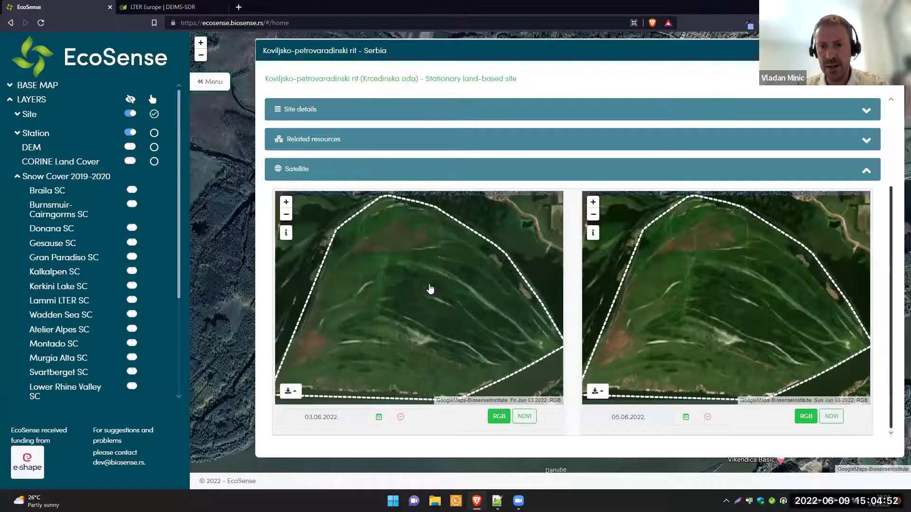
Switch both satellite comparison images from RGB to NDVI.
scroll(431, 289, down, 2)
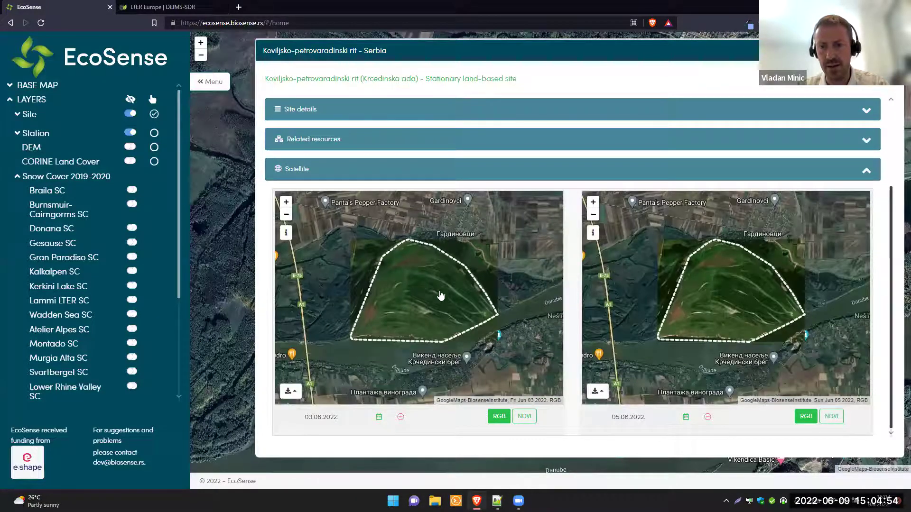
scroll(436, 296, up, 2)
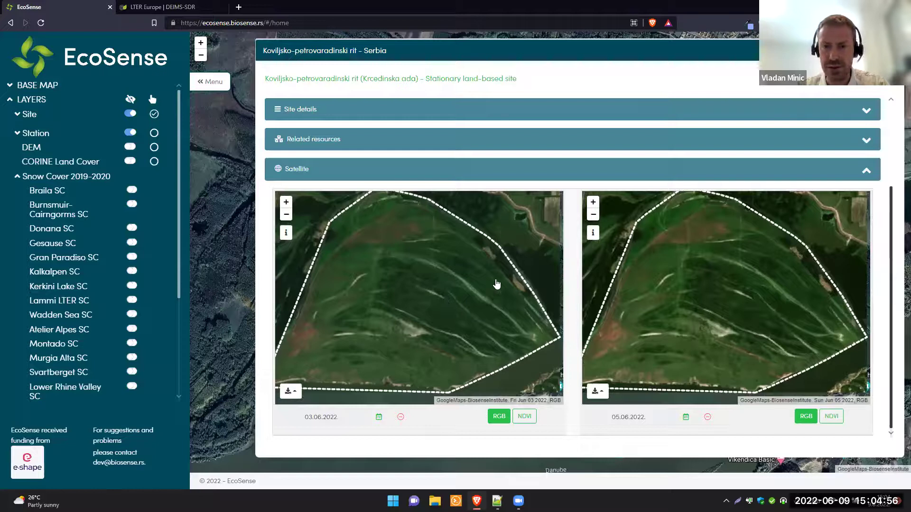
click(524, 418)
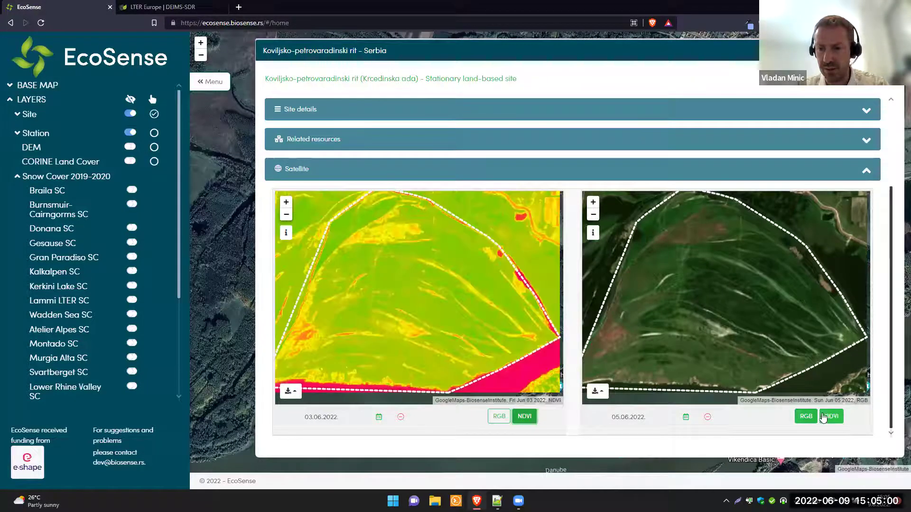
click(830, 417)
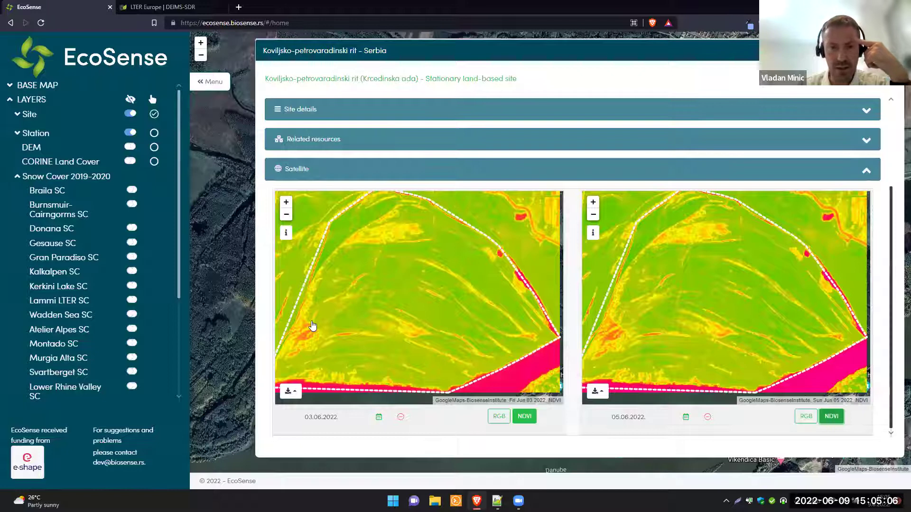
Compare the two NDVI images around the site's southwestern corner, consult the NDVI legend and close the site information.
scroll(312, 326, up, 2)
scroll(436, 271, up, 2)
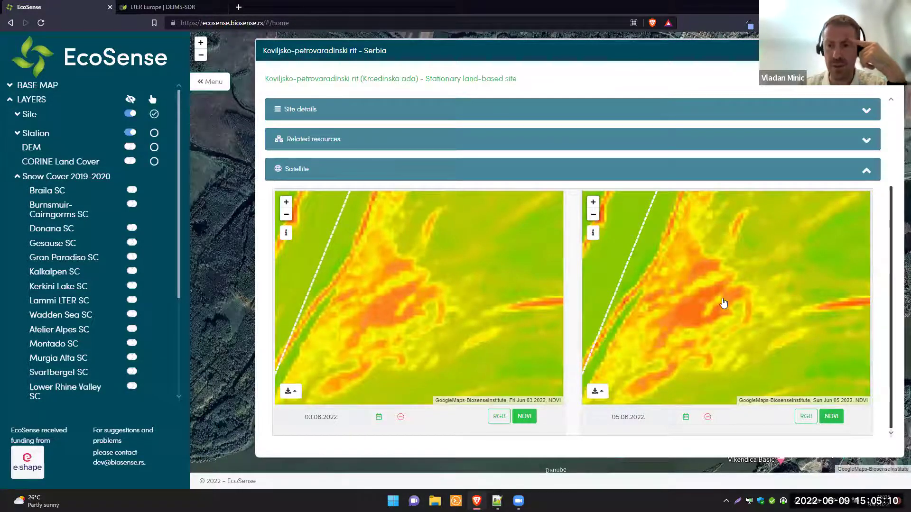
scroll(497, 270, down, 2)
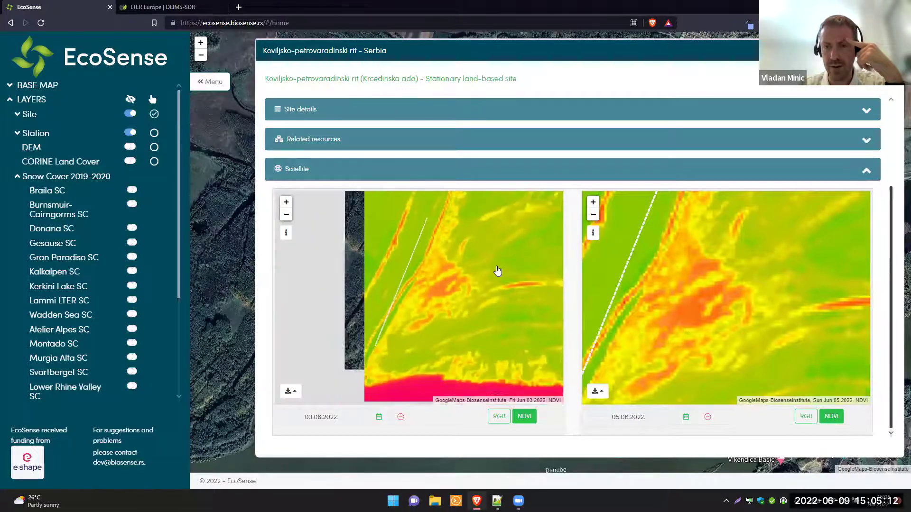
scroll(498, 271, down, 2)
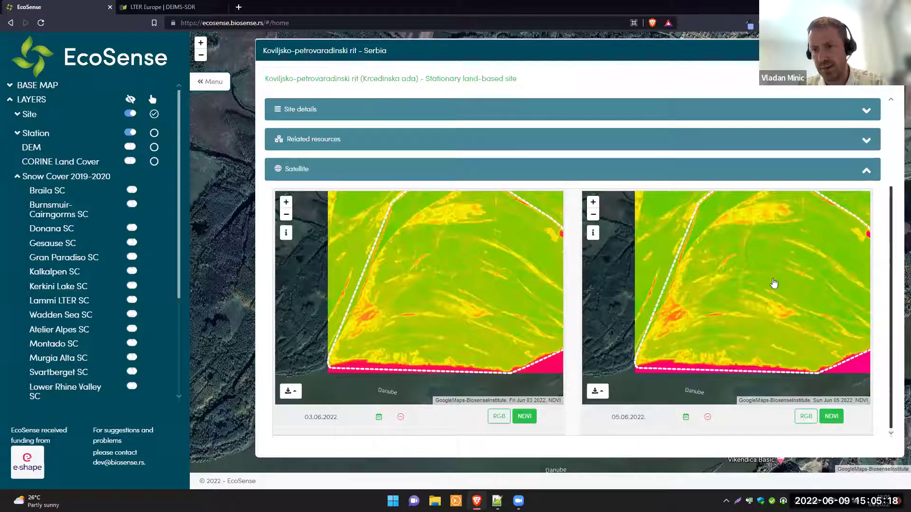
click(593, 233)
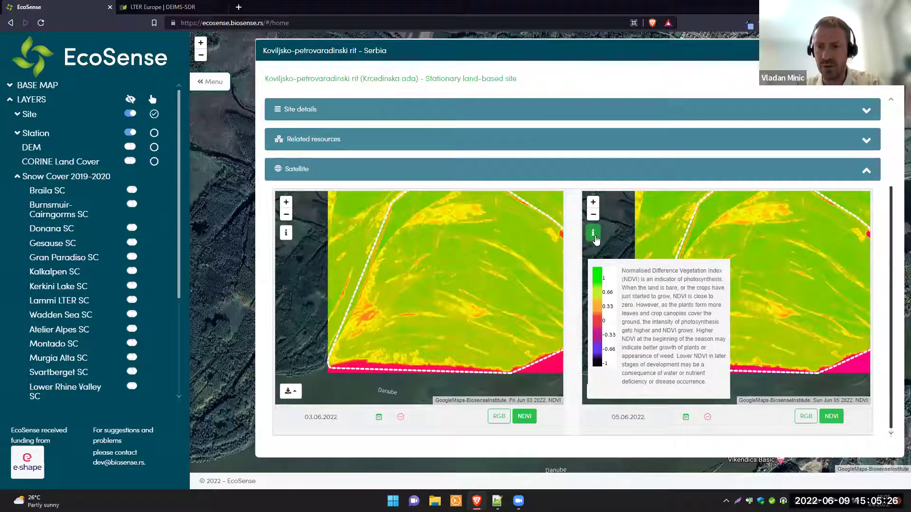
click(595, 238)
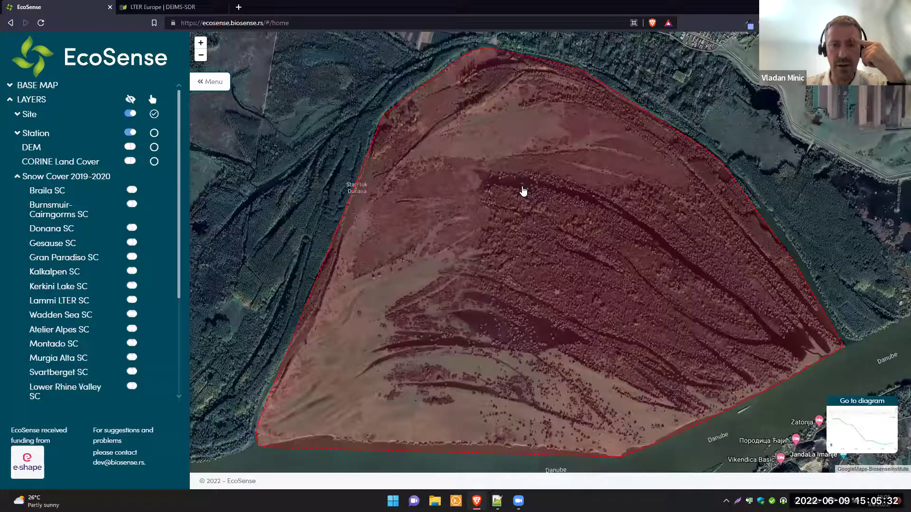
Make Station the selectable layer and open the time series list of the Wytham station in southern England.
scroll(524, 192, down, 5)
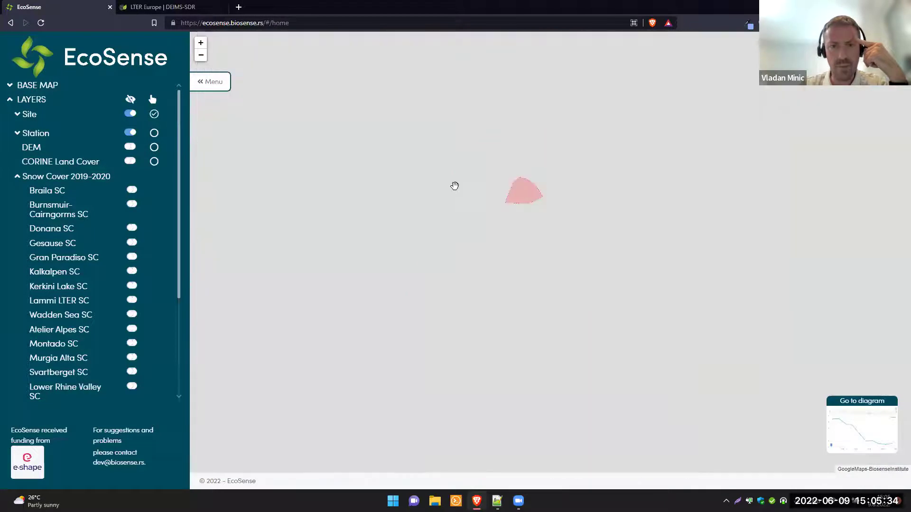
scroll(454, 186, down, 3)
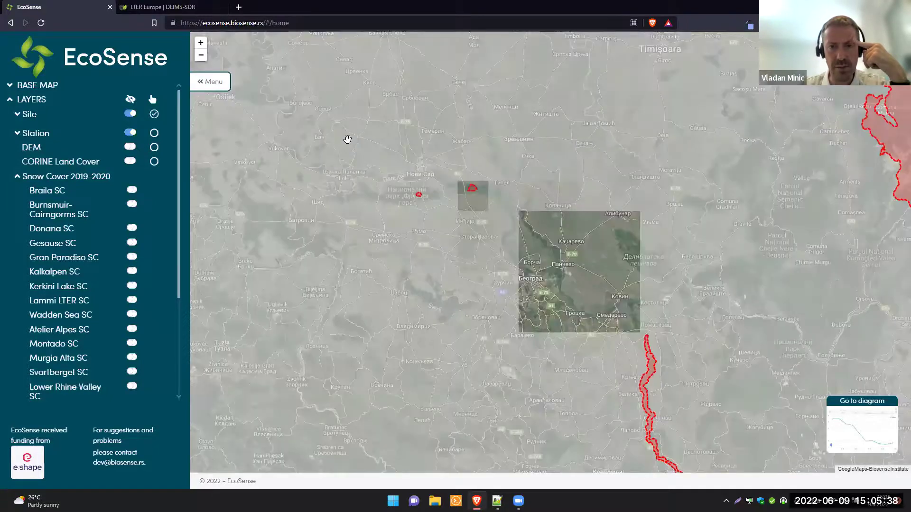
scroll(348, 139, down, 3)
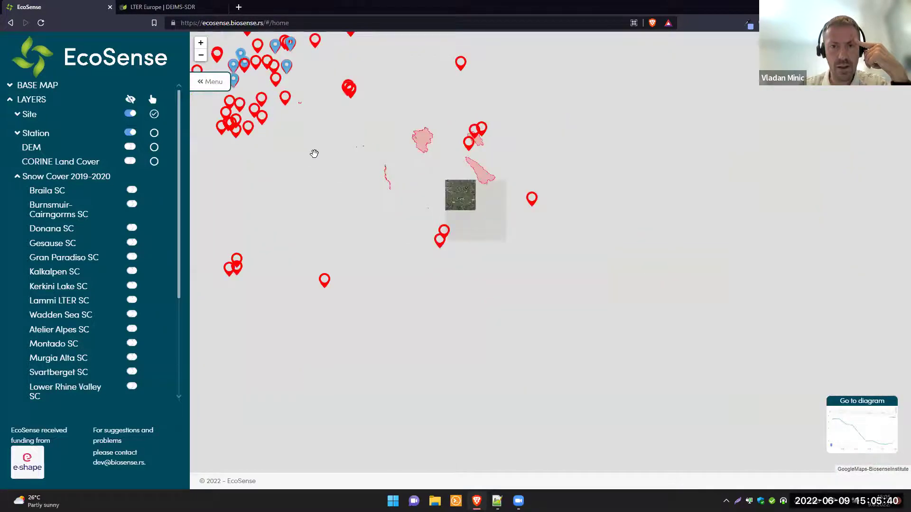
scroll(310, 175, down, 2)
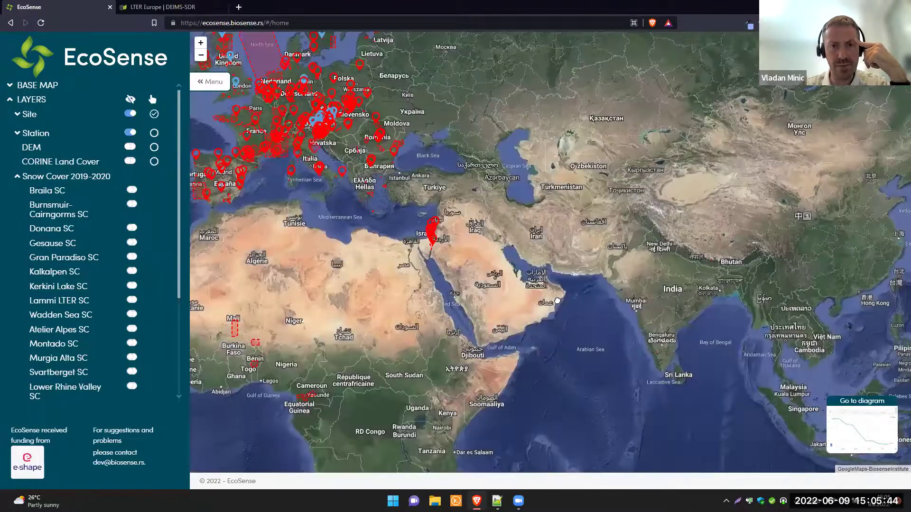
drag(322, 176, 543, 280)
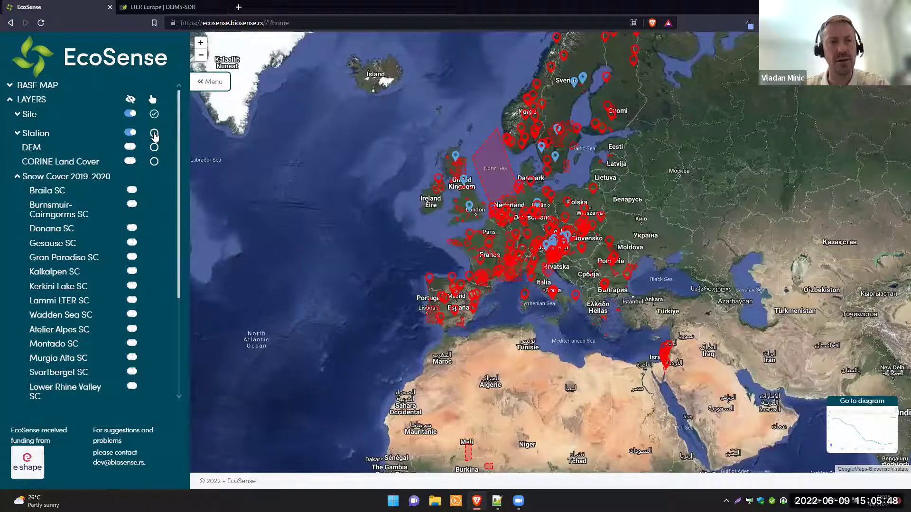
click(154, 134)
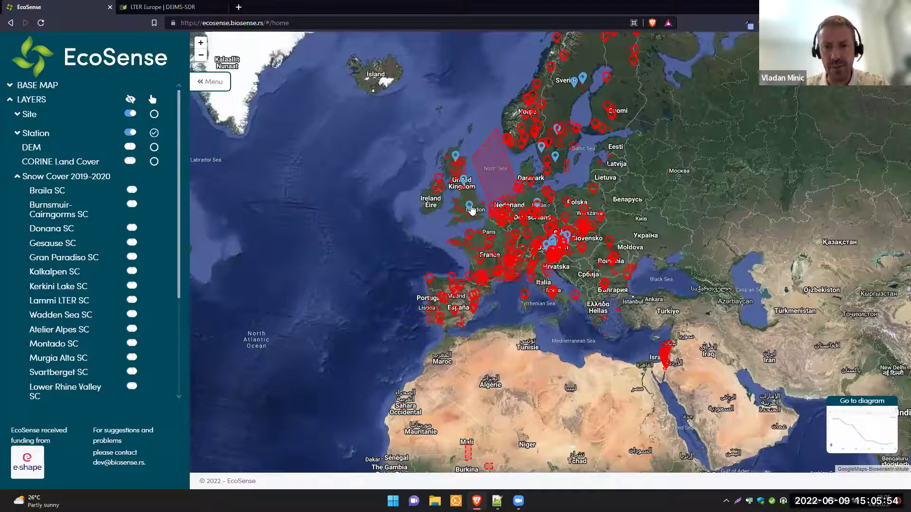
click(470, 207)
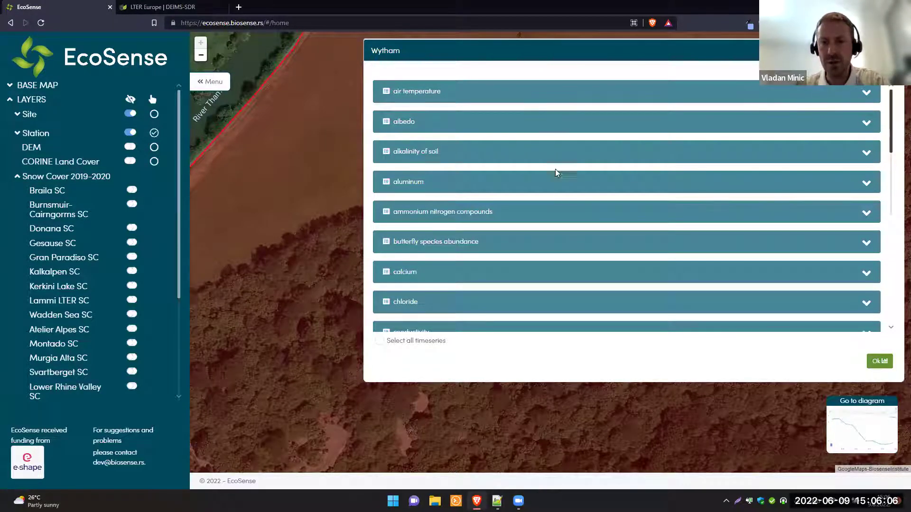
scroll(561, 244, down, 10)
scroll(561, 244, up, 10)
Select the Wytham station's Meteorology - dry temperature and Meteorology - albedo sky time series and plot them as diagrams.
click(515, 96)
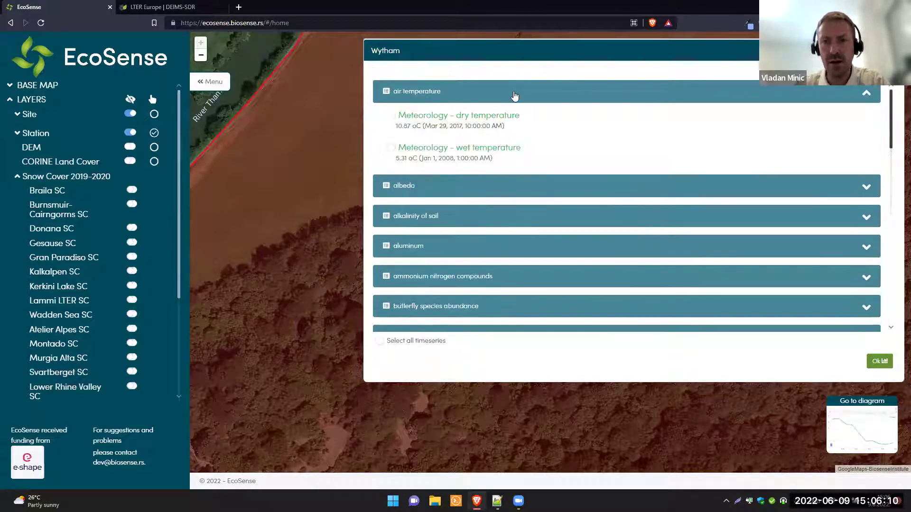
click(391, 115)
click(464, 192)
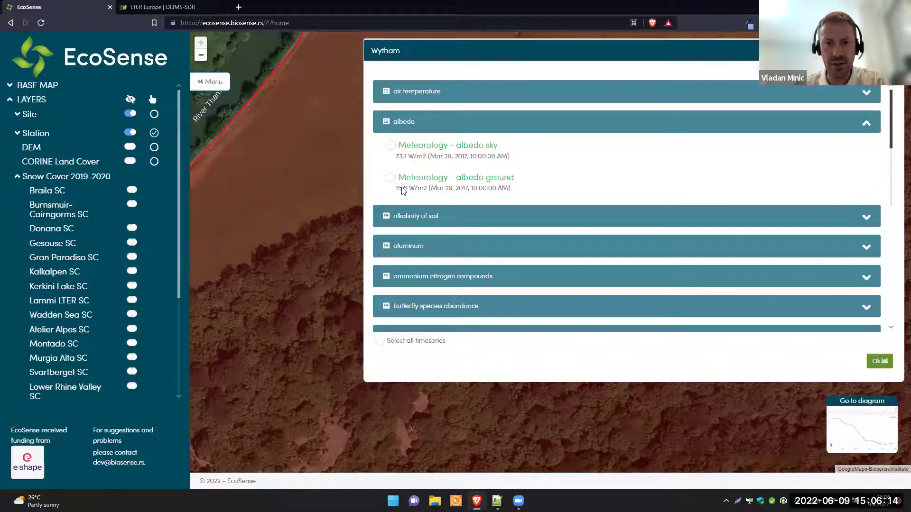
click(391, 146)
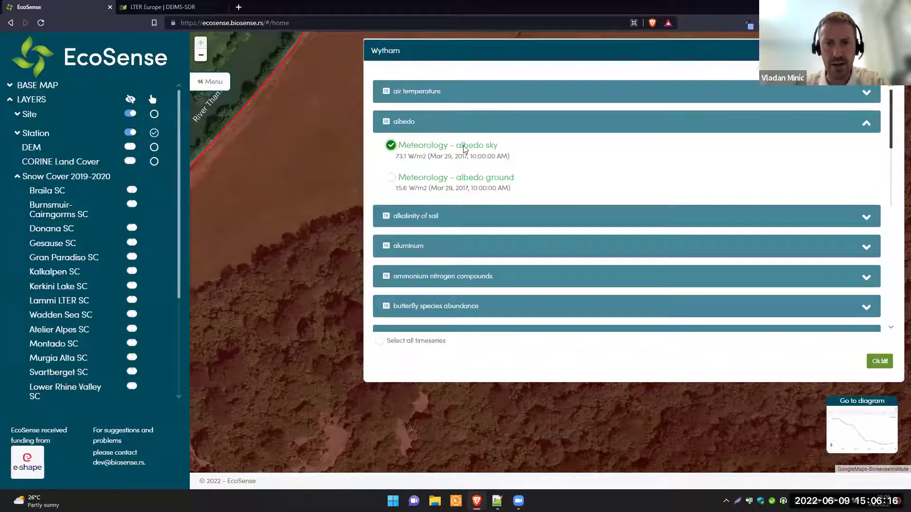
click(466, 96)
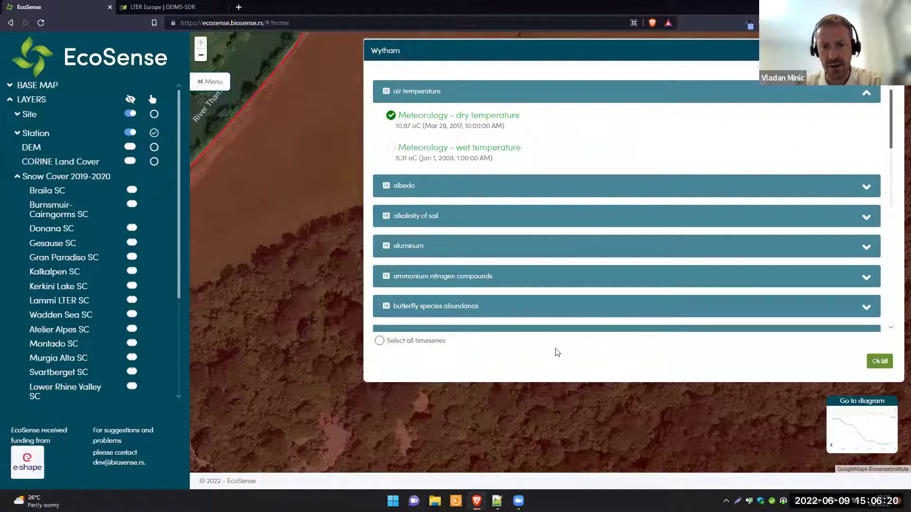
click(880, 361)
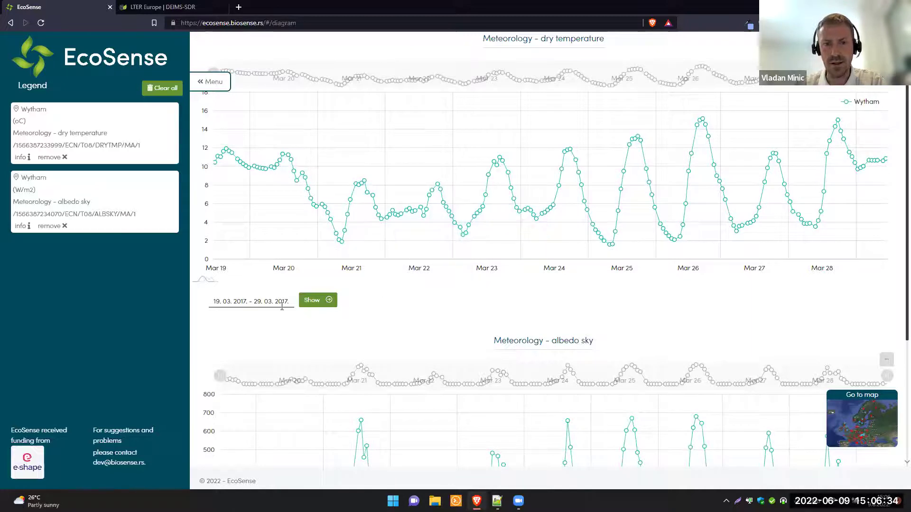
Show the info of the Wytham albedo sky series and look through its diagram's image and data export options.
click(24, 227)
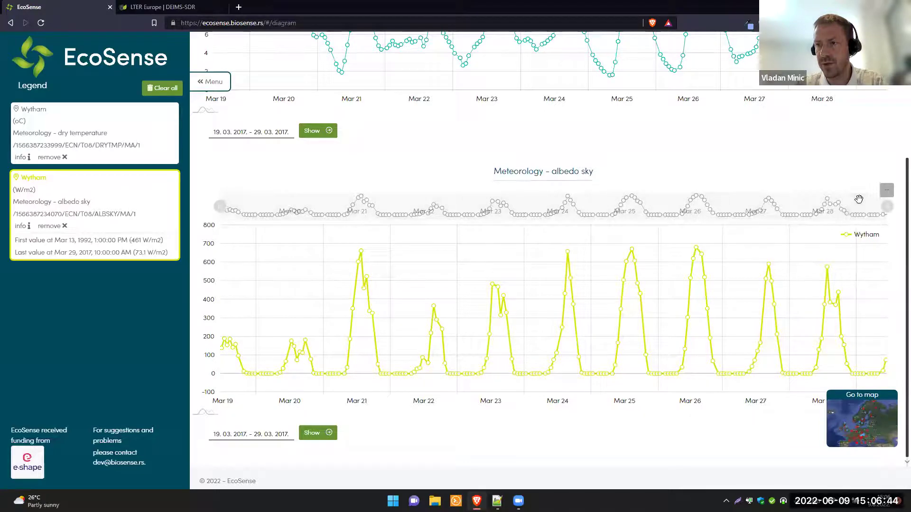
mouse_move(886, 191)
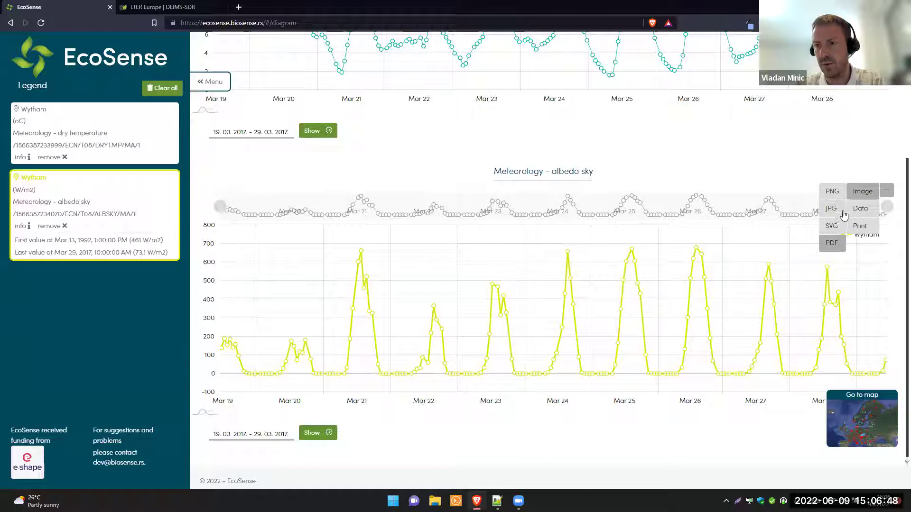
mouse_move(862, 212)
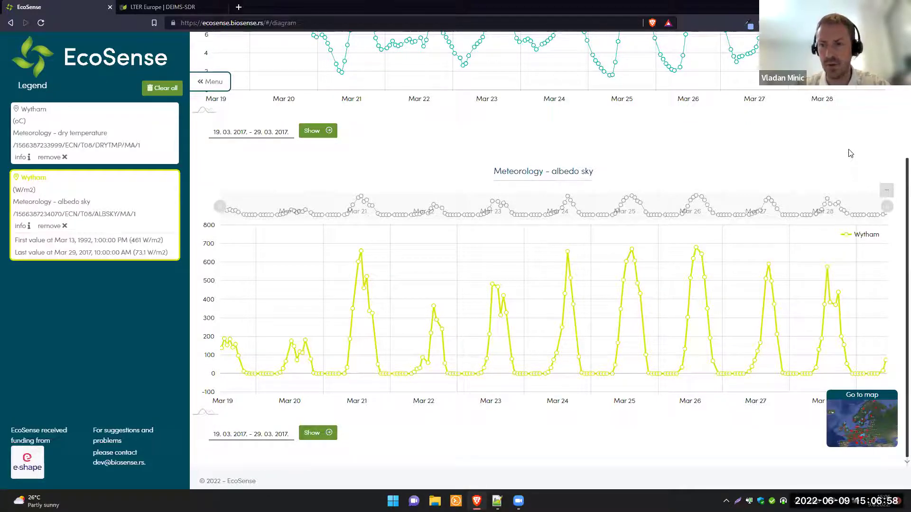
Set the albedo sky diagram's date range to 01. 03. 2017. - 31. 03. 2017. and redraw it.
click(251, 433)
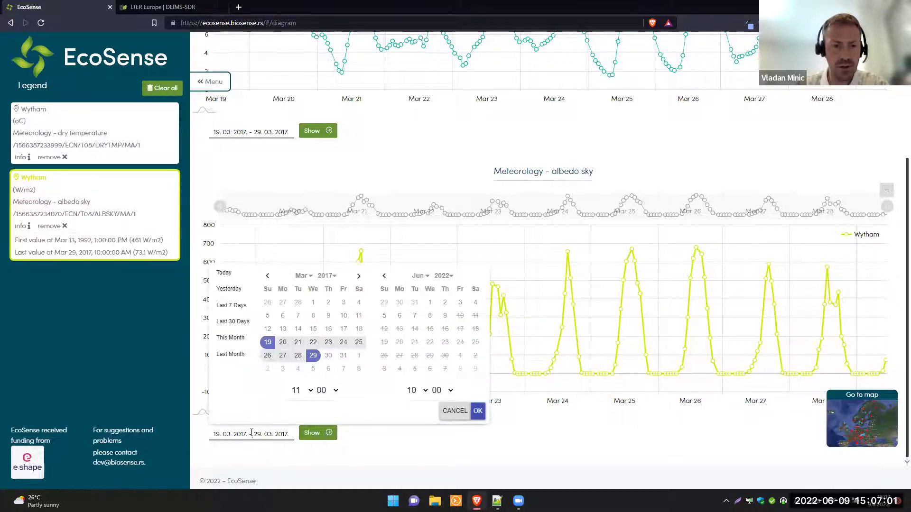
click(313, 303)
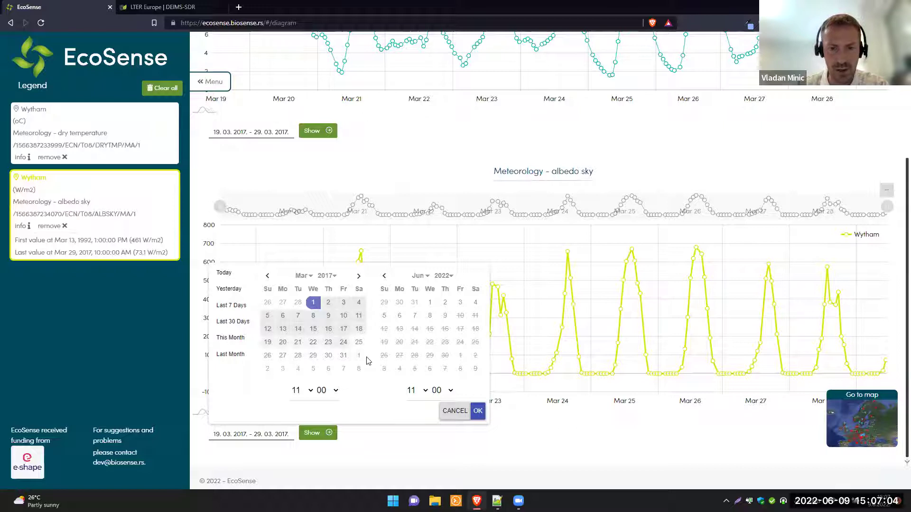
click(343, 356)
click(477, 411)
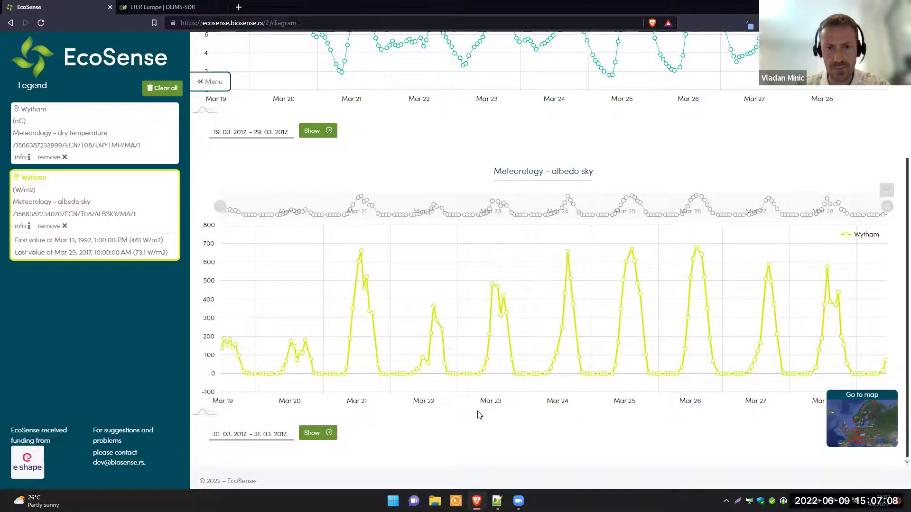
click(326, 434)
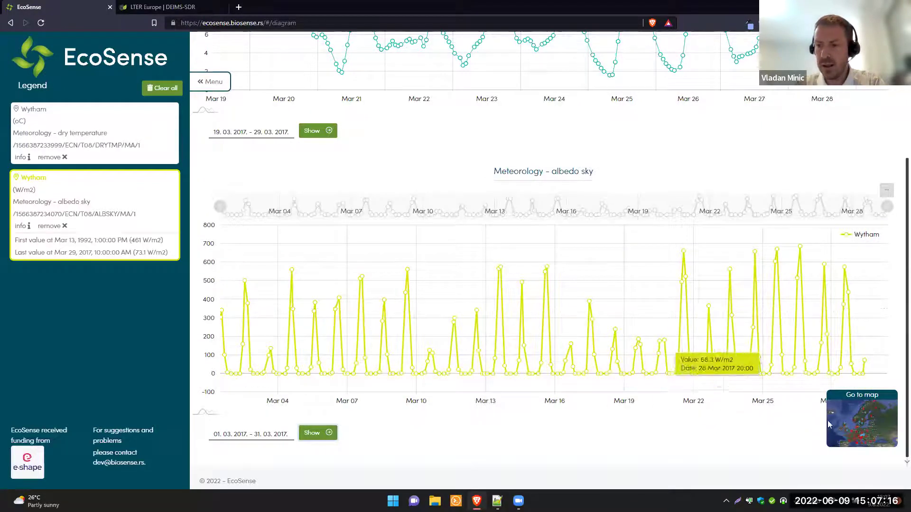
Return to the map and make Station the selectable layer, with the DEM layer hidden.
click(852, 422)
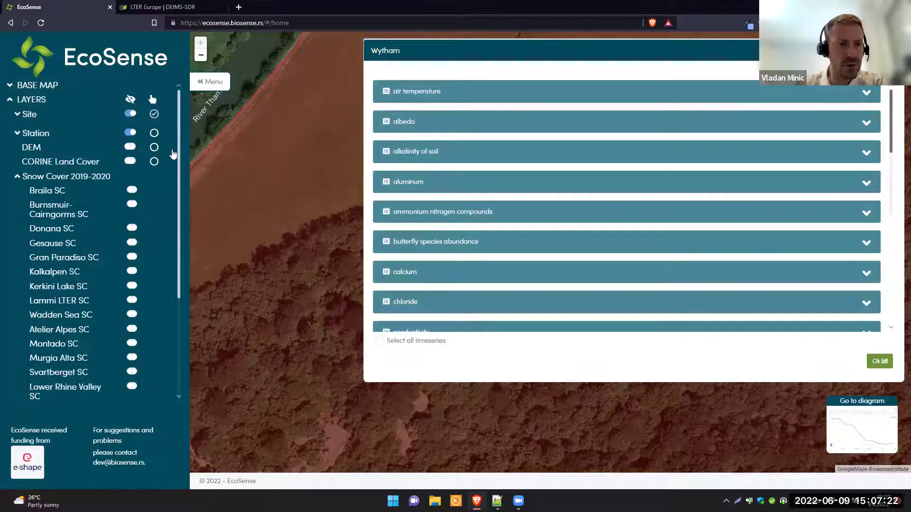
click(154, 148)
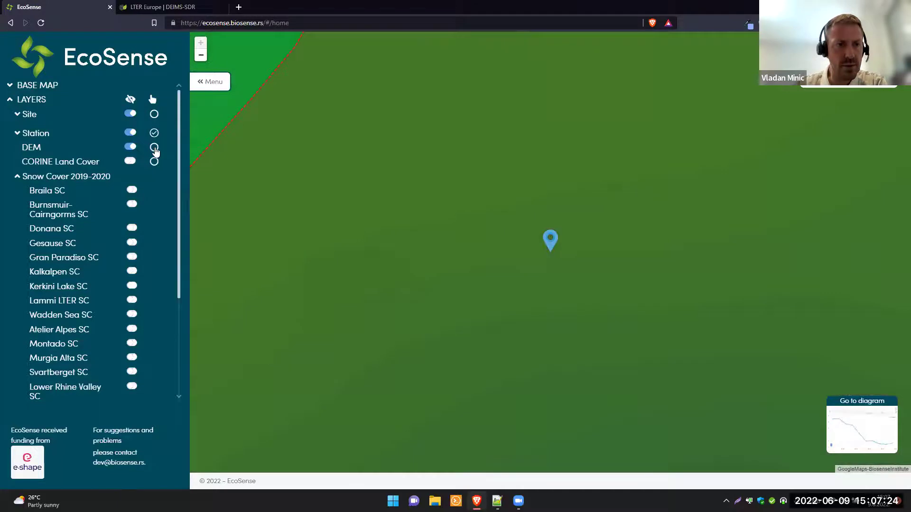
click(130, 147)
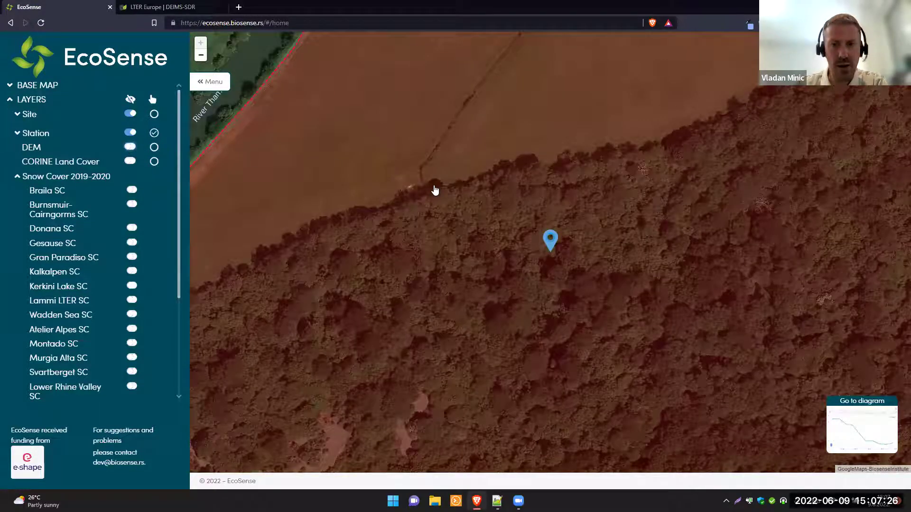
Open the time series list of the Moor House - Upper Teesdale station in northern England.
scroll(434, 189, down, 2)
scroll(370, 180, down, 2)
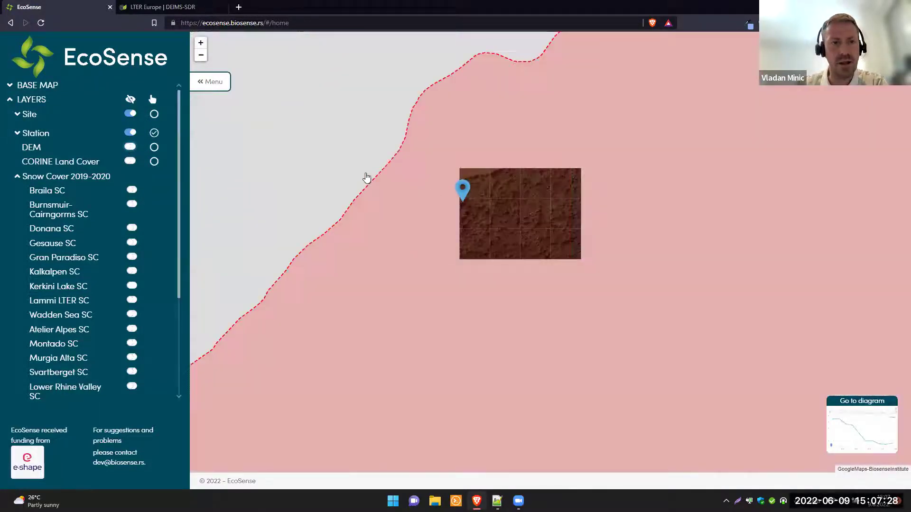
scroll(358, 150, down, 2)
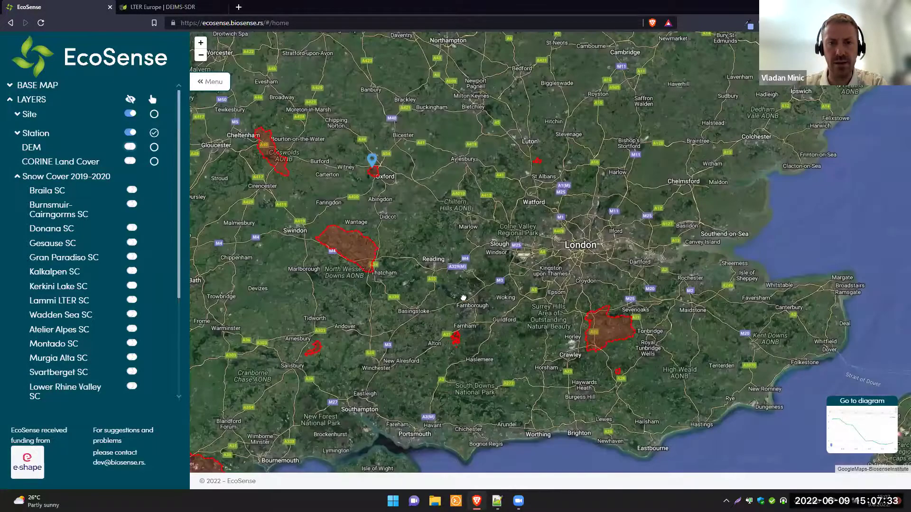
drag(399, 192, 454, 239)
scroll(454, 240, down, 2)
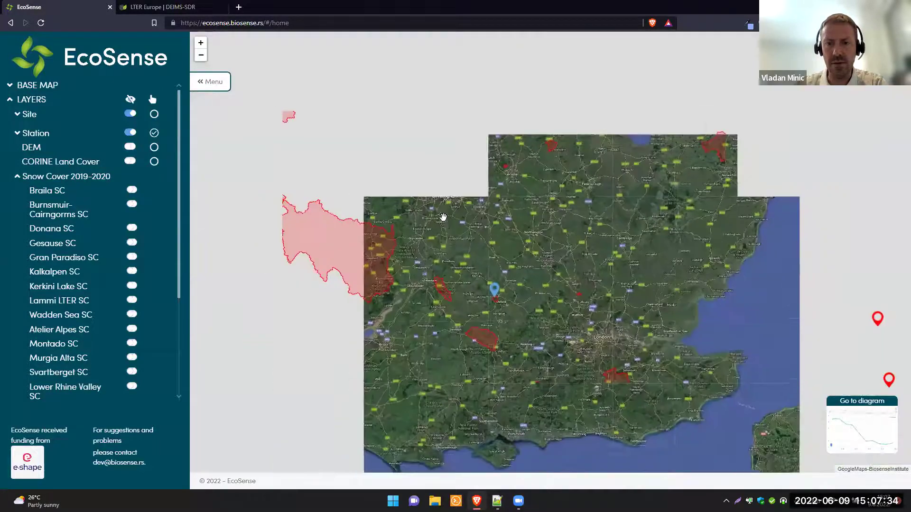
scroll(442, 211, down, 2)
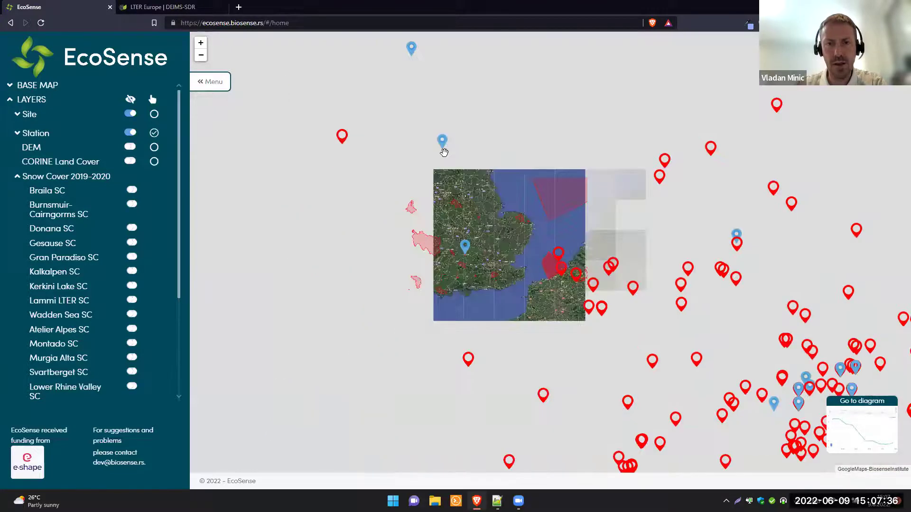
scroll(444, 148, down, 2)
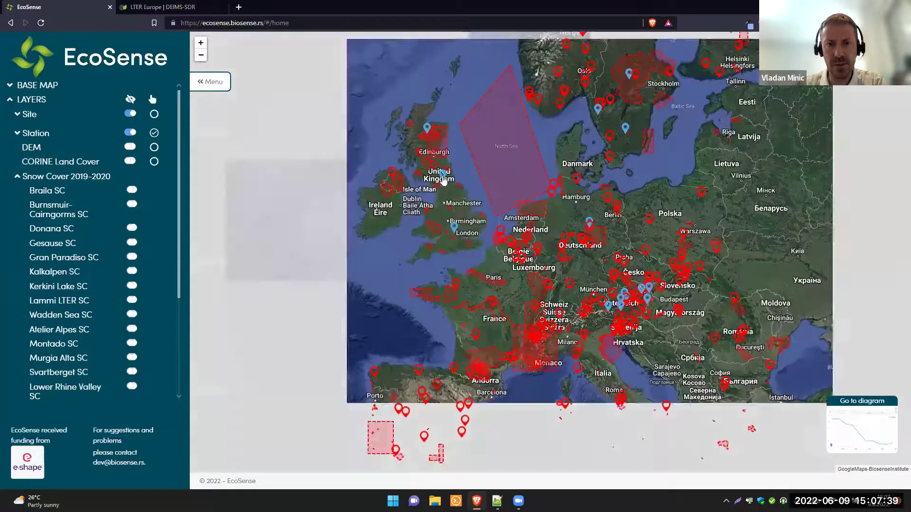
click(442, 177)
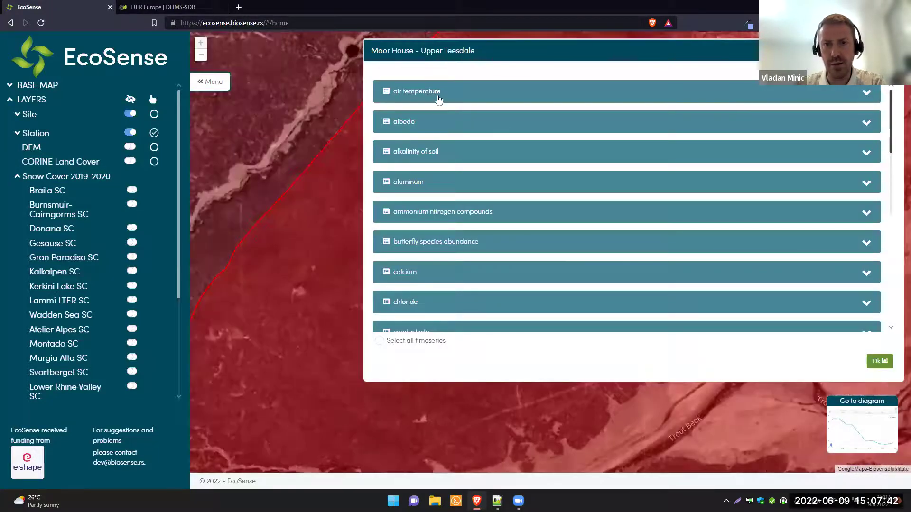
Add Moor House - Upper Teesdale's Meteorology - dry temperature and Meteorology - albedo sky time series to the diagrams.
click(438, 97)
click(391, 115)
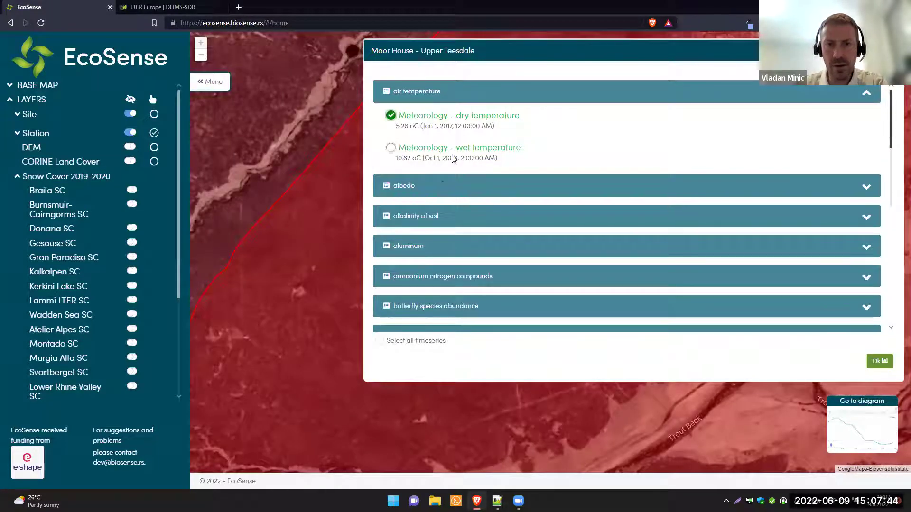
click(438, 189)
click(391, 145)
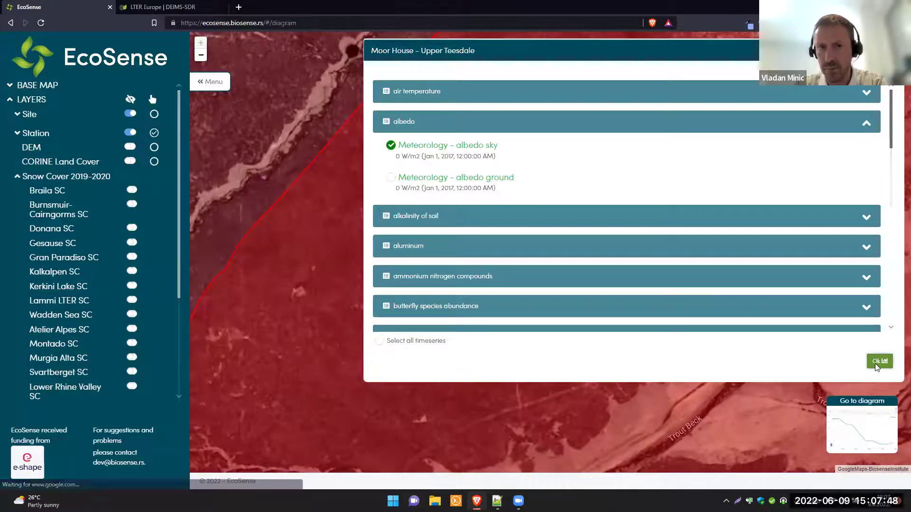
click(878, 362)
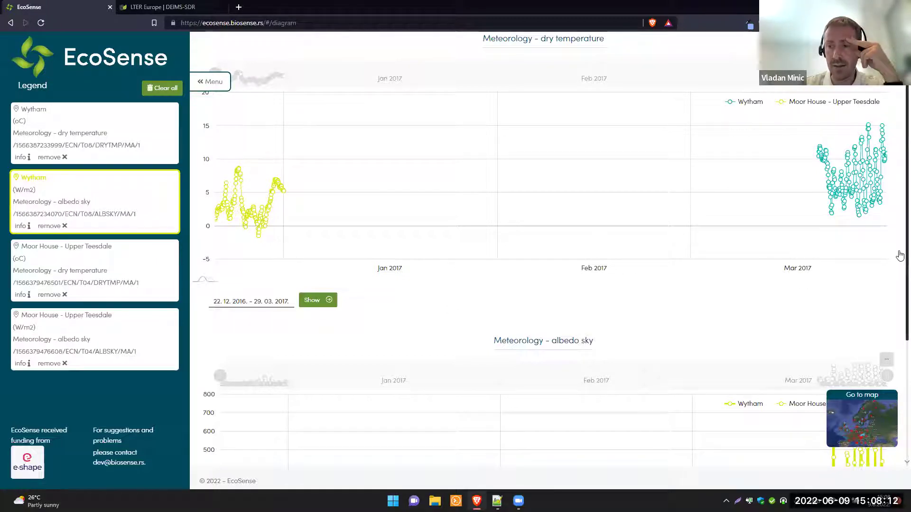
Compare the Wytham and Moor House - Upper Teesdale series in the dry temperature and albedo sky diagrams.
scroll(900, 259, down, 2)
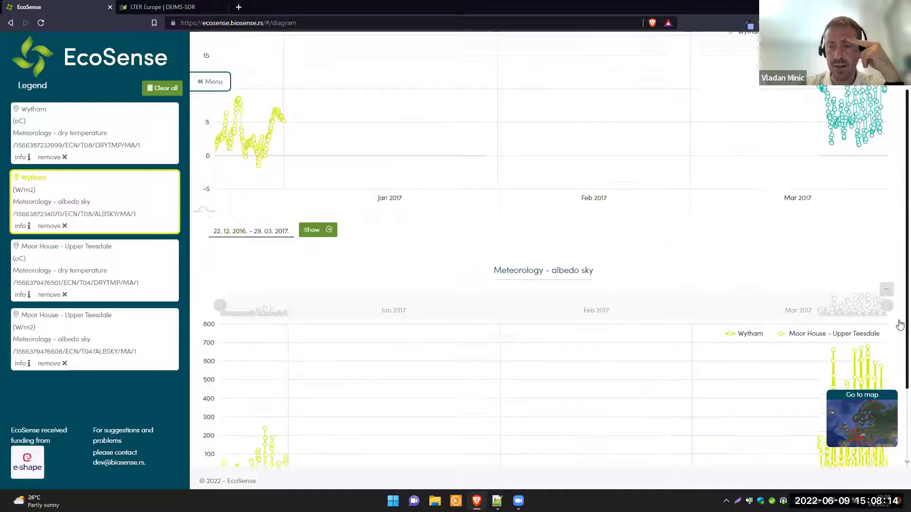
scroll(899, 368, down, 1)
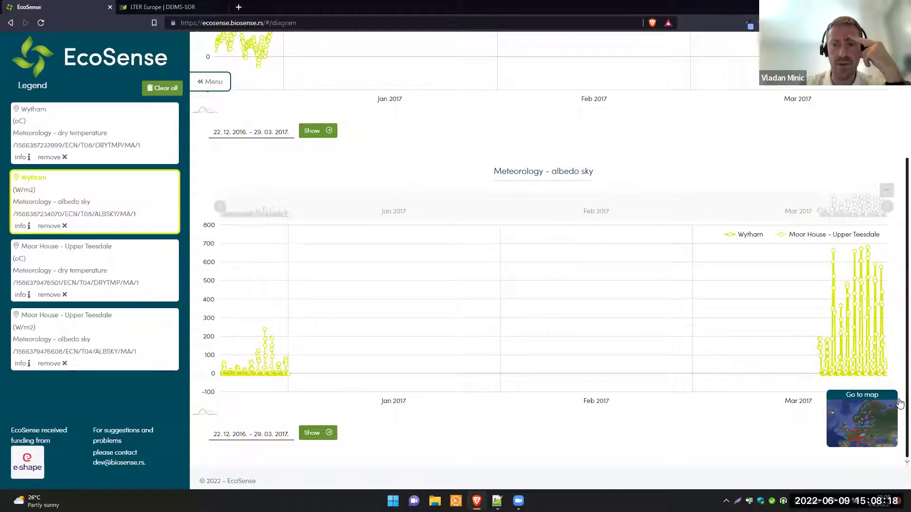
mouse_move(368, 354)
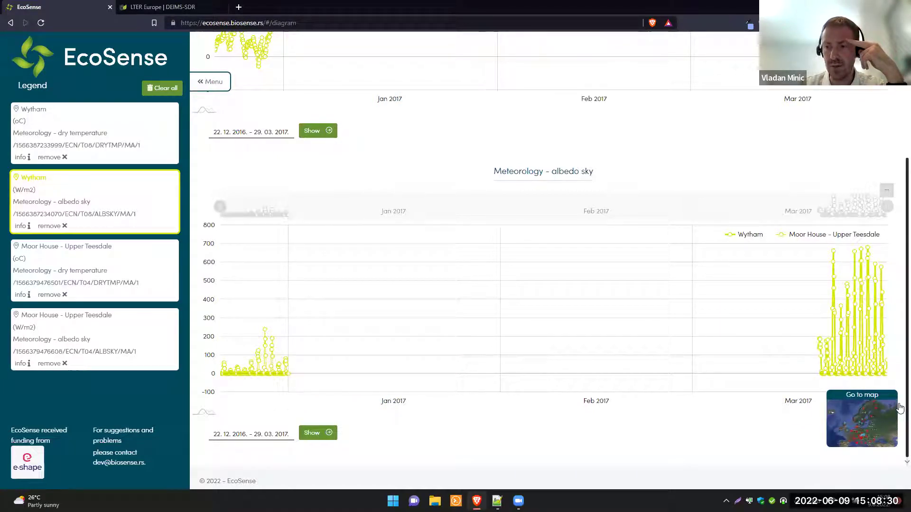
scroll(899, 328, up, 3)
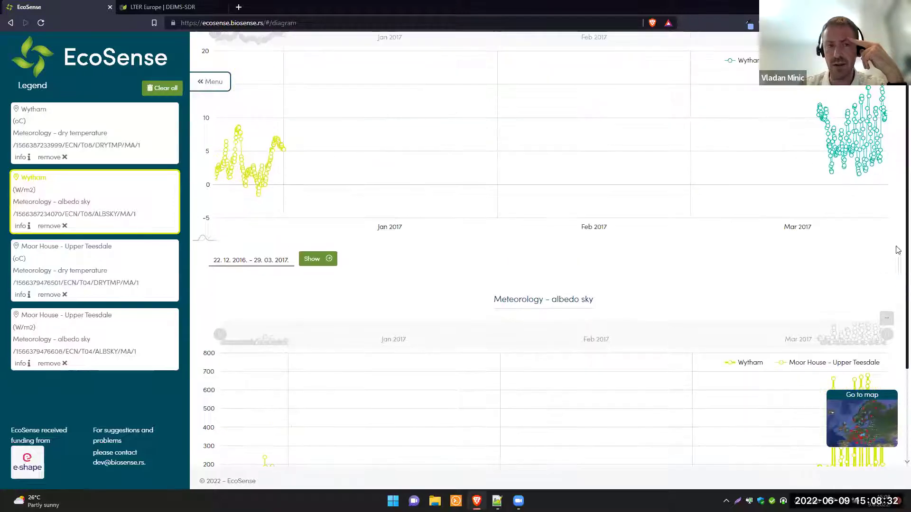
scroll(898, 242, up, 1)
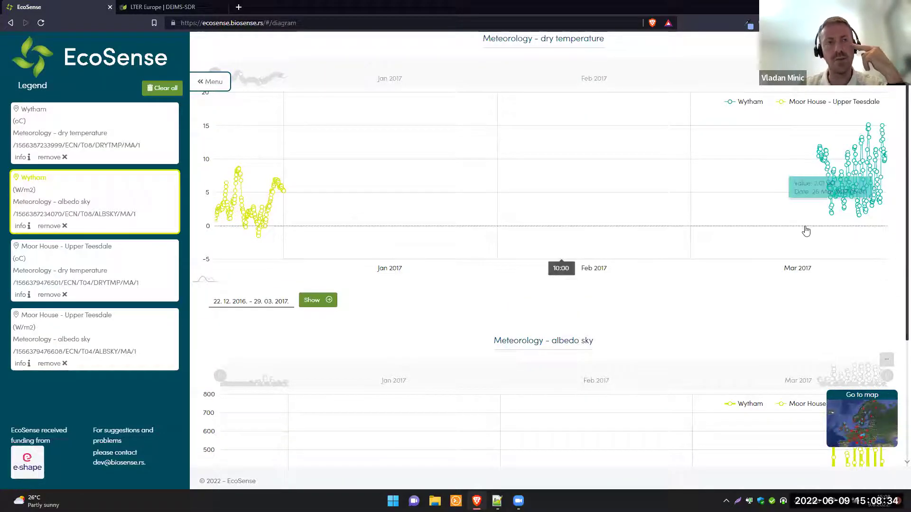
mouse_move(785, 235)
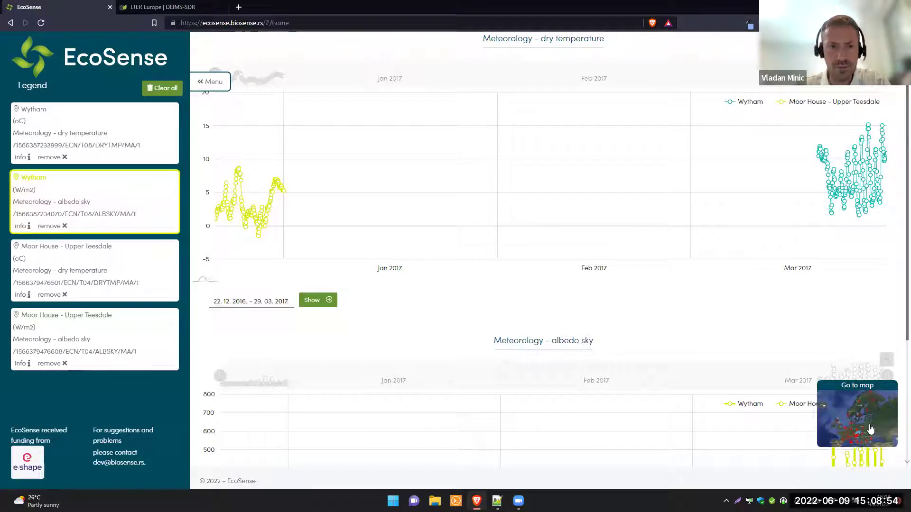
Return to the map, close the station's time series list and display the selectable DEM layer around Moor House - Upper Teesdale.
click(858, 415)
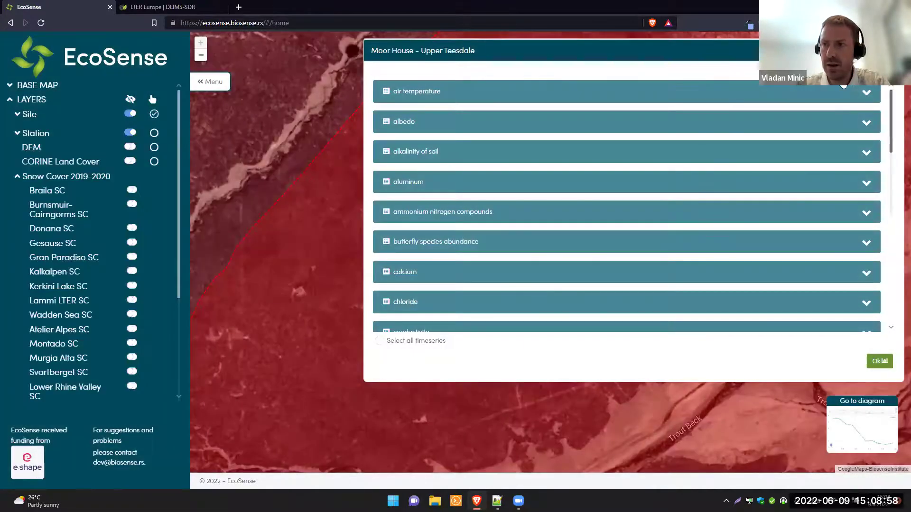
key(Escape)
scroll(469, 195, down, 5)
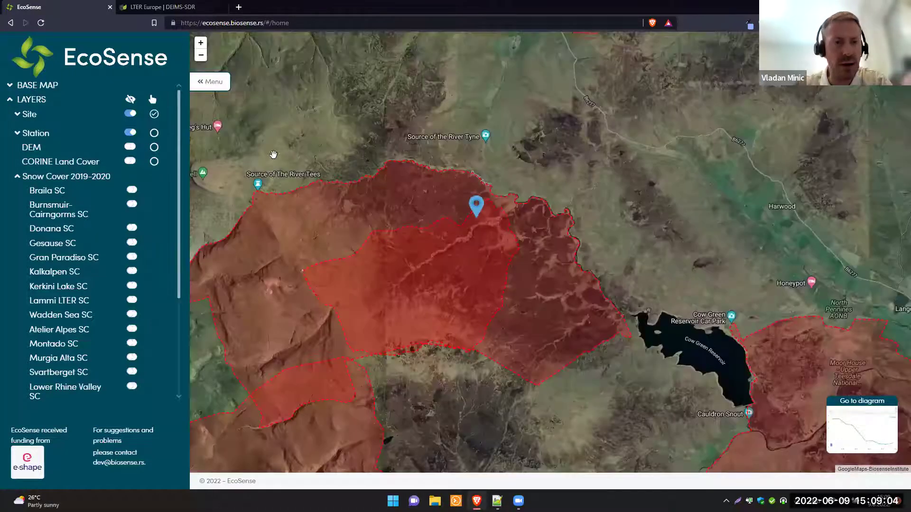
scroll(315, 169, down, 5)
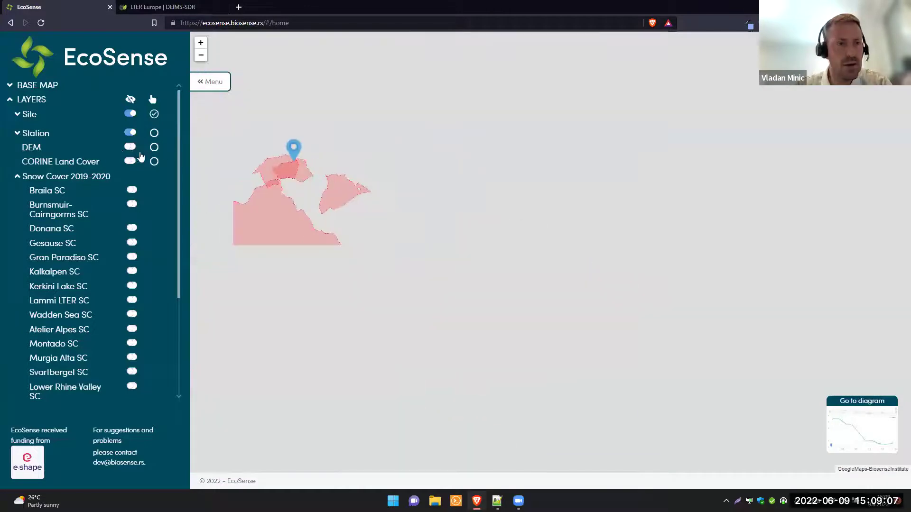
click(131, 148)
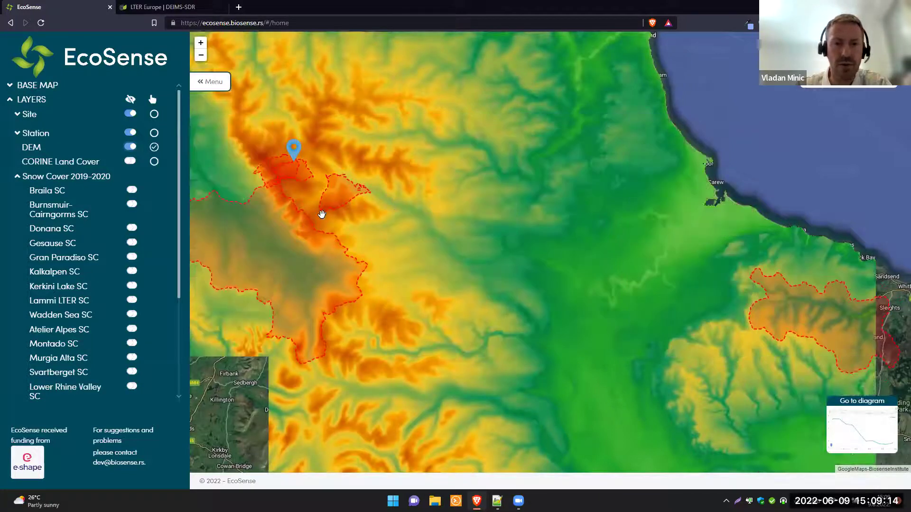
drag(511, 214, 560, 214)
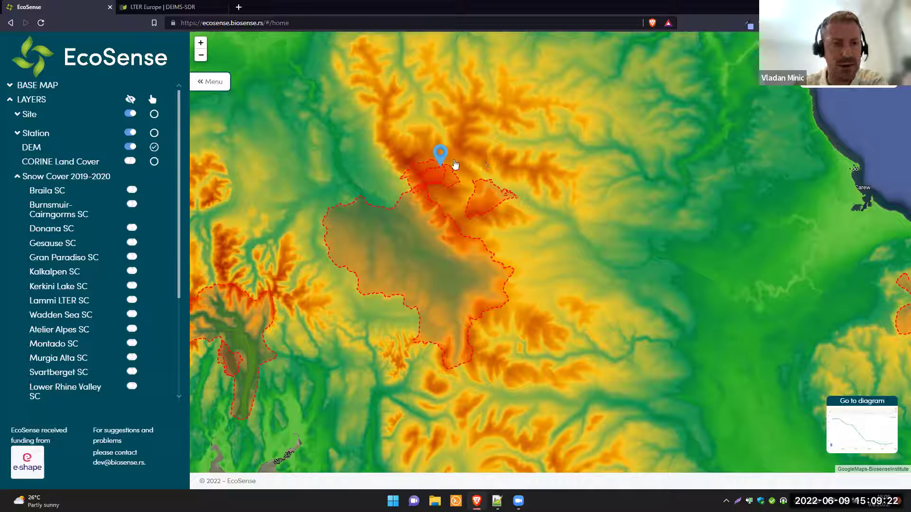
Query the DEM height at several points in and around the site boundaries near the Moor House - Upper Teesdale station.
scroll(371, 180, up, 3)
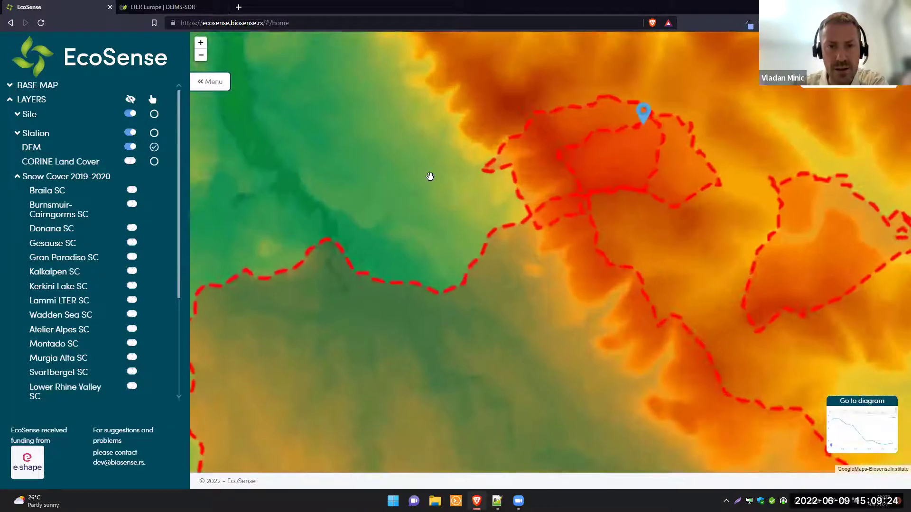
click(505, 171)
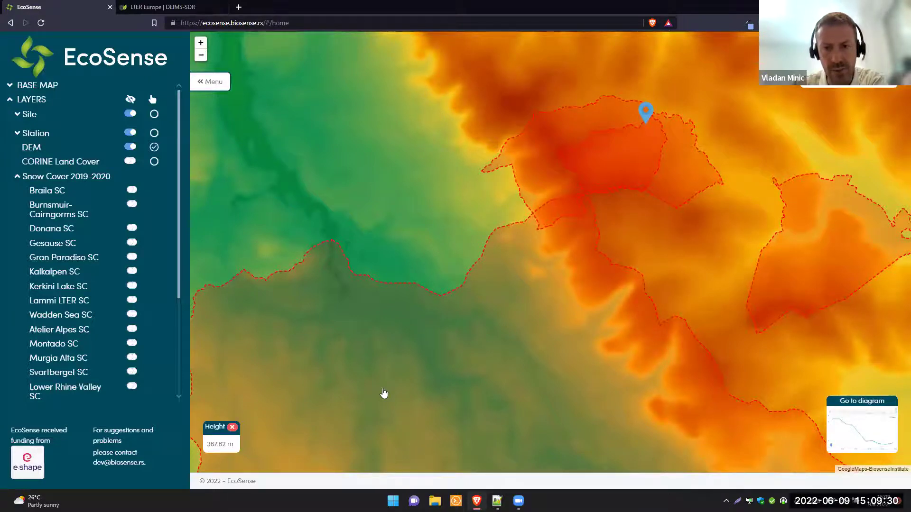
click(656, 136)
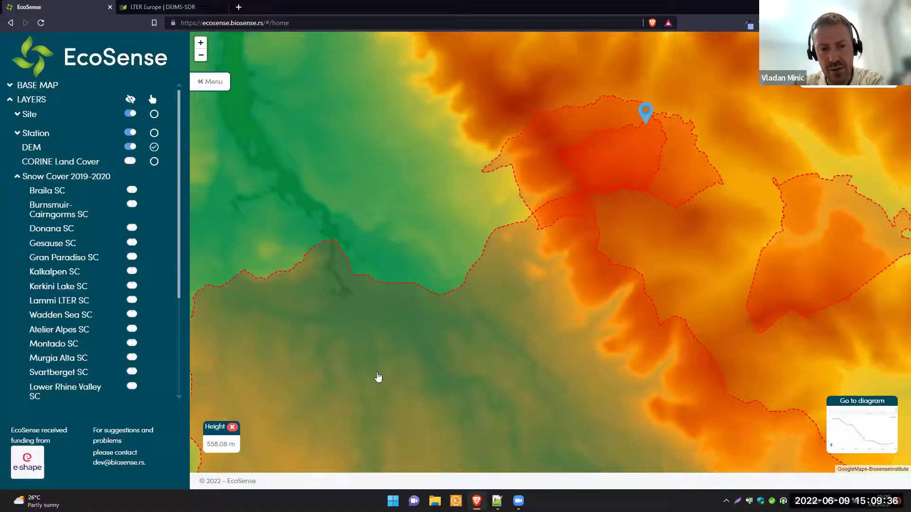
click(611, 149)
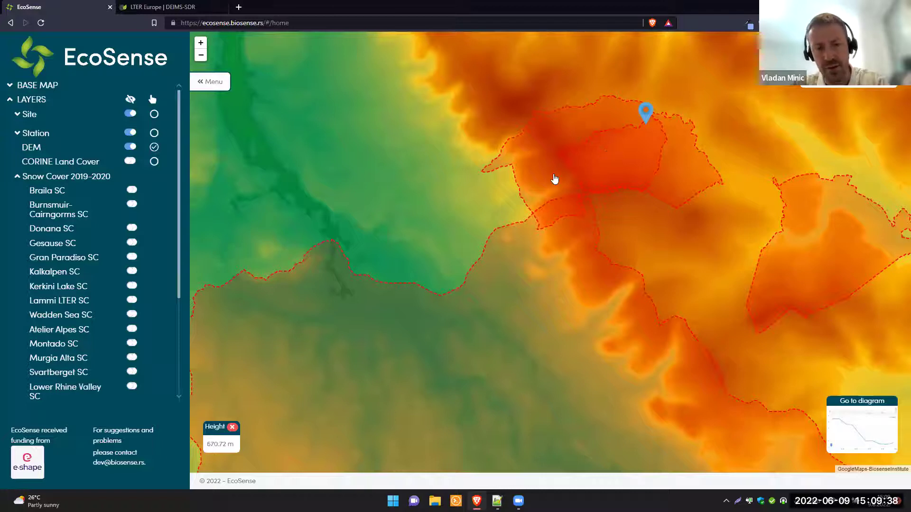
click(380, 142)
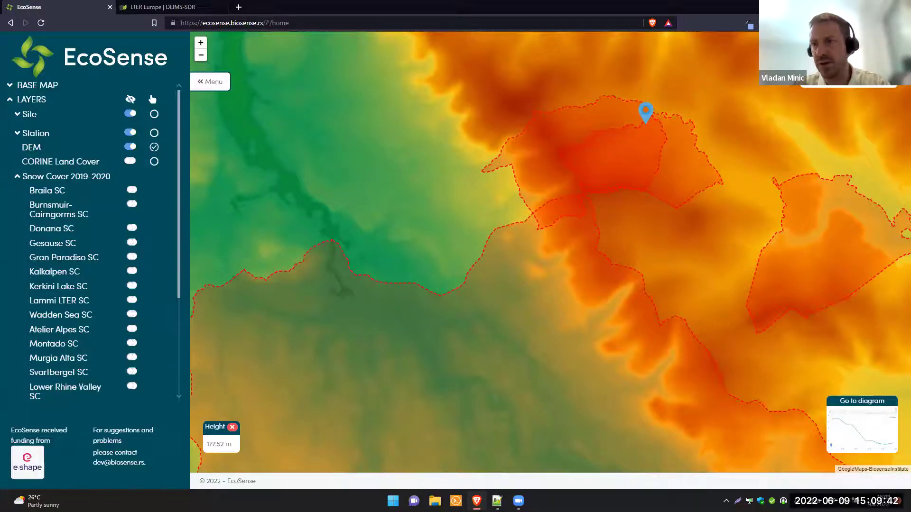
Hide the Station and DEM layers and display the selectable CORINE Land Cover layer over the United Kingdom.
scroll(399, 189, down, 2)
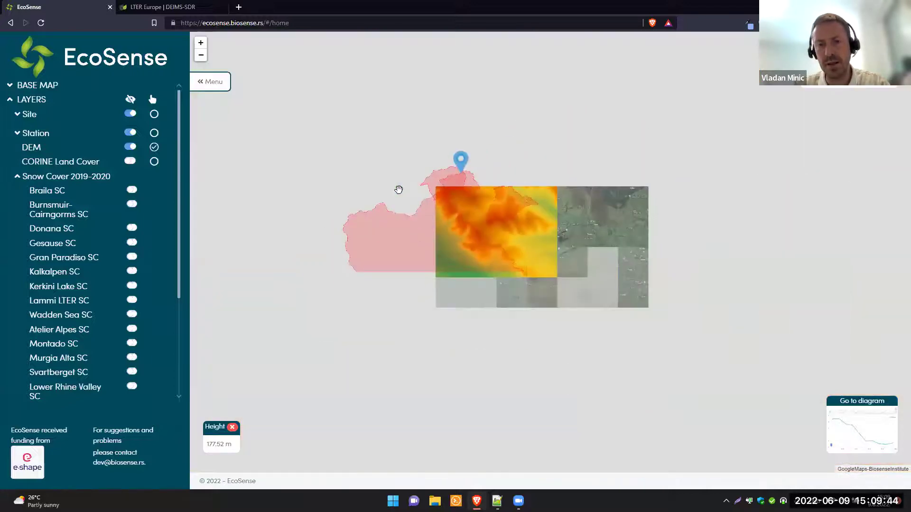
scroll(433, 241, up, 2)
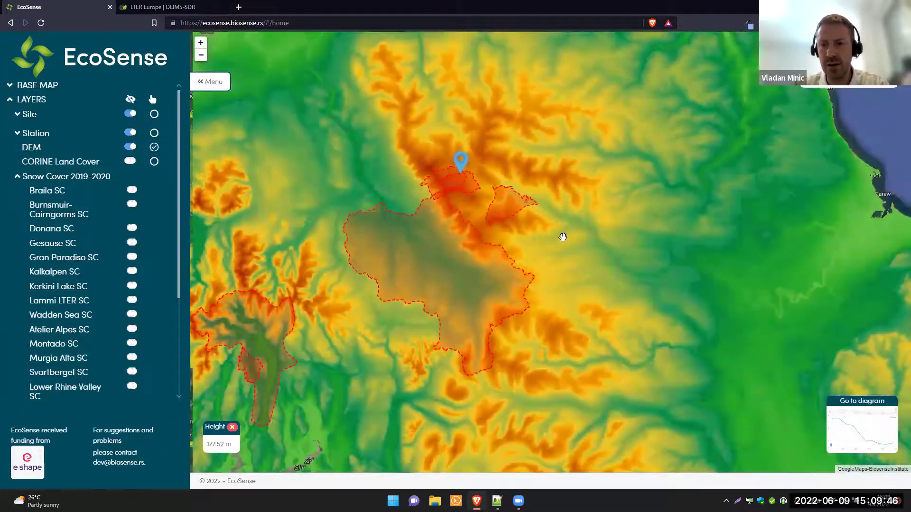
scroll(439, 197, down, 2)
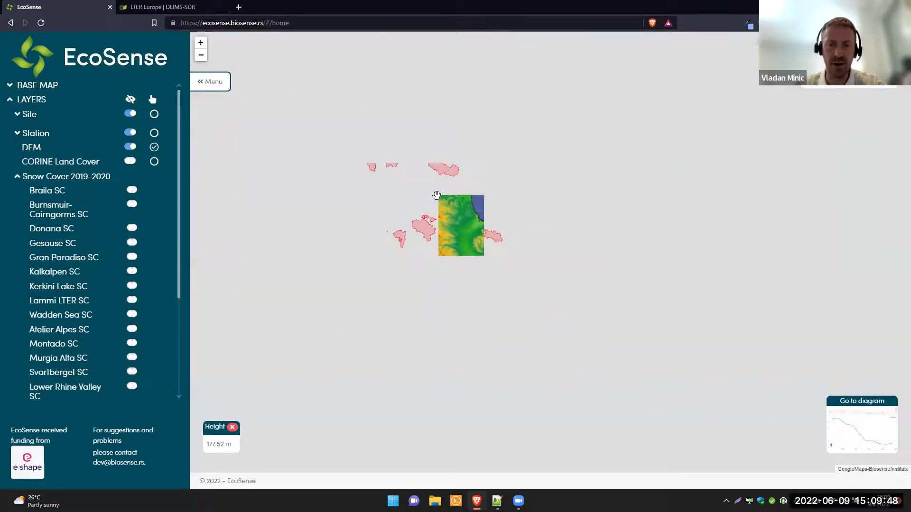
scroll(451, 202, up, 2)
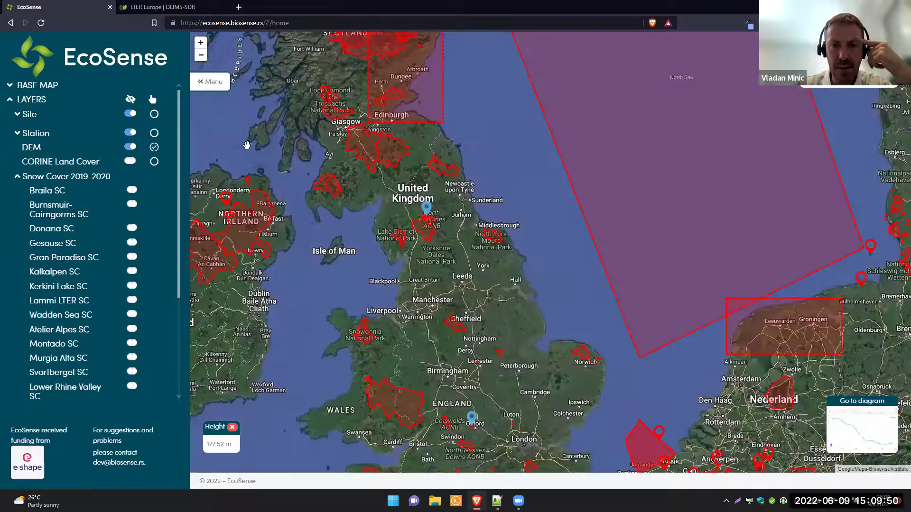
click(130, 147)
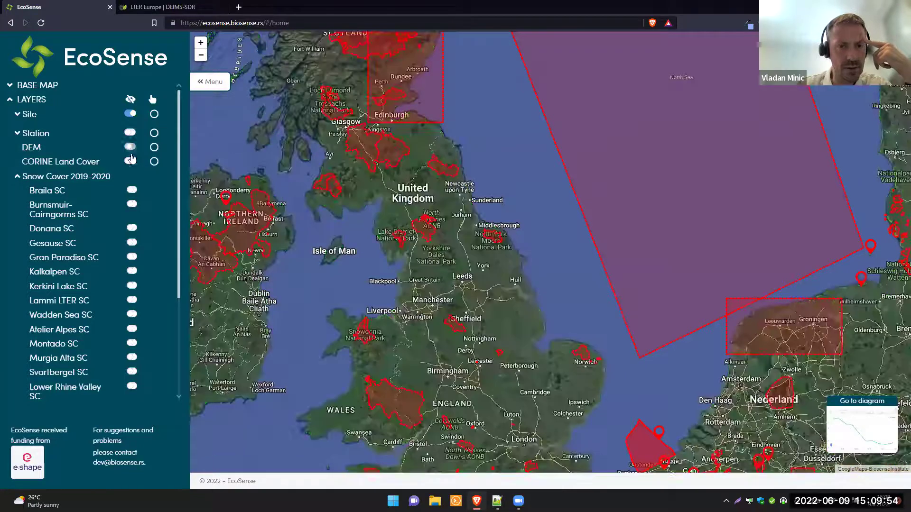
click(130, 162)
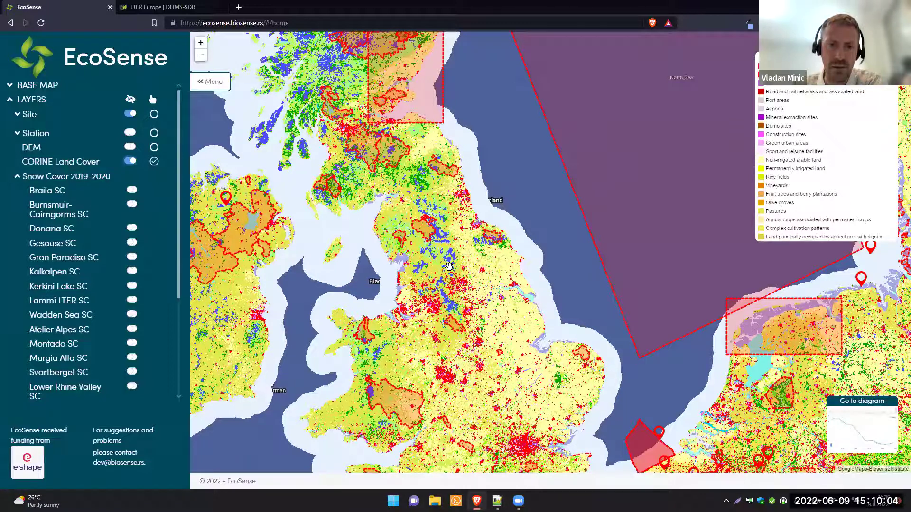
Query the land cover type of the pale yellow area east of Wetherby and highlight the returned class name.
scroll(458, 272, up, 3)
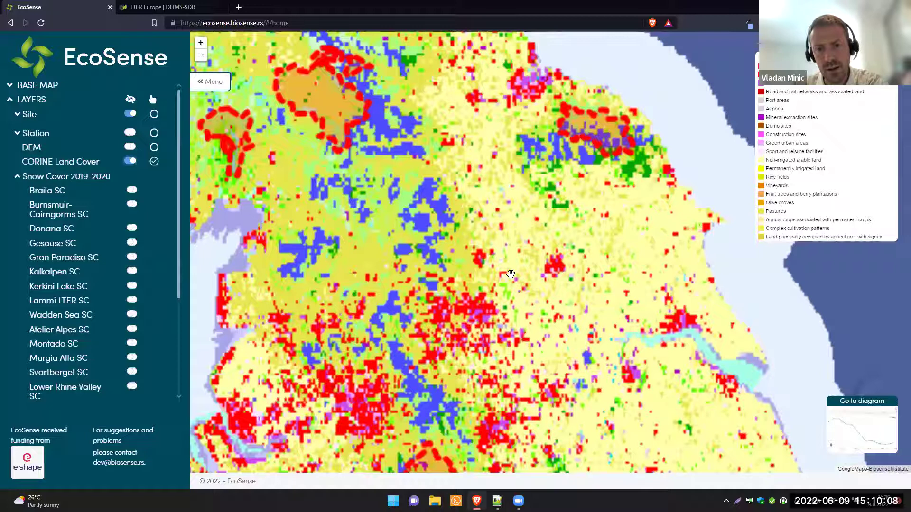
scroll(511, 274, up, 3)
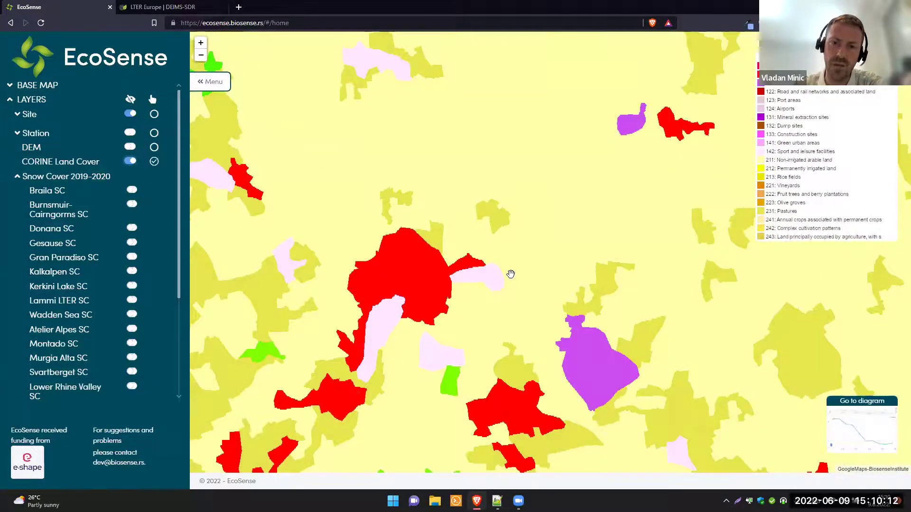
scroll(510, 274, up, 2)
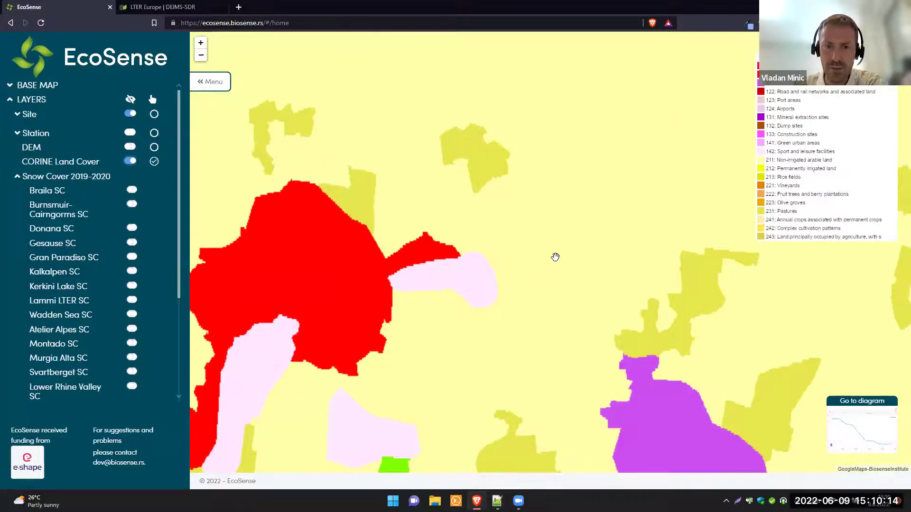
scroll(555, 256, up, 1)
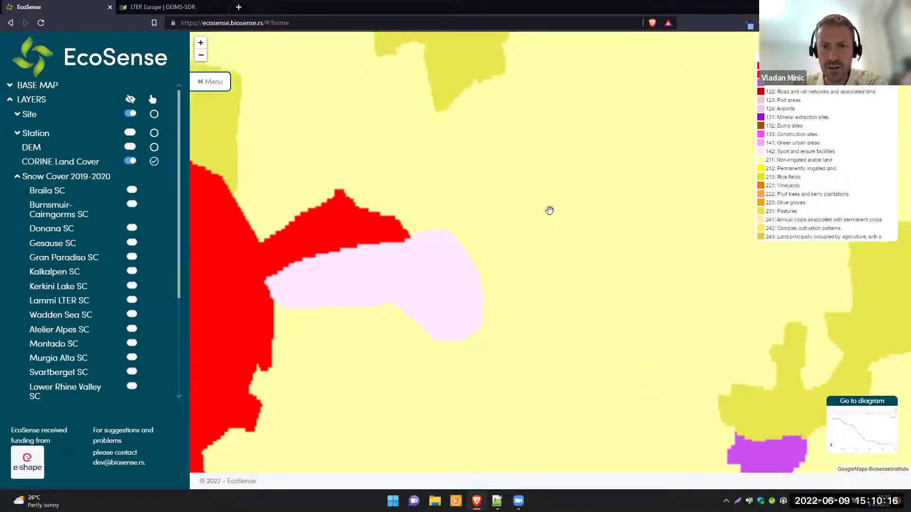
click(559, 182)
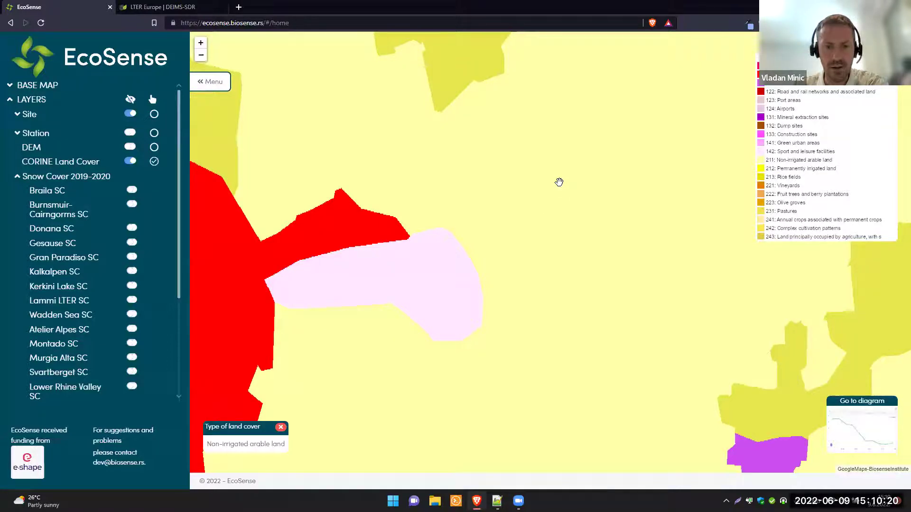
drag(231, 444, 286, 444)
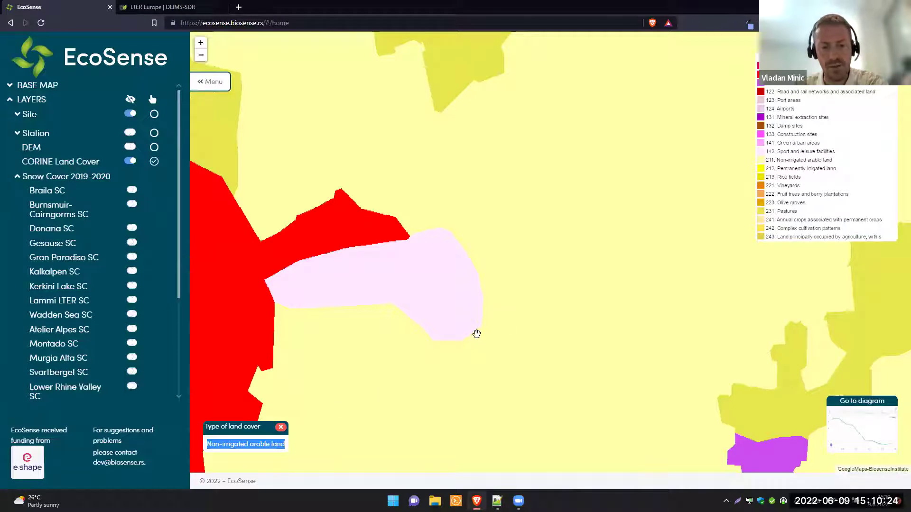
Review the land cover classes and color codes in the CORINE legend.
scroll(842, 176, down, 3)
scroll(842, 175, up, 3)
scroll(836, 146, down, 4)
scroll(822, 194, up, 4)
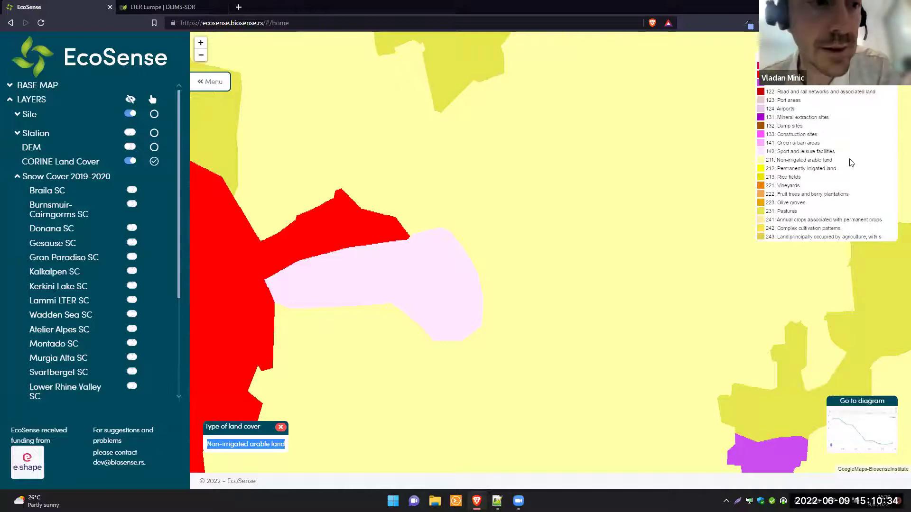
Hide the CORINE Land Cover layer to uncover the satellite base map.
click(130, 162)
scroll(377, 214, down, 1)
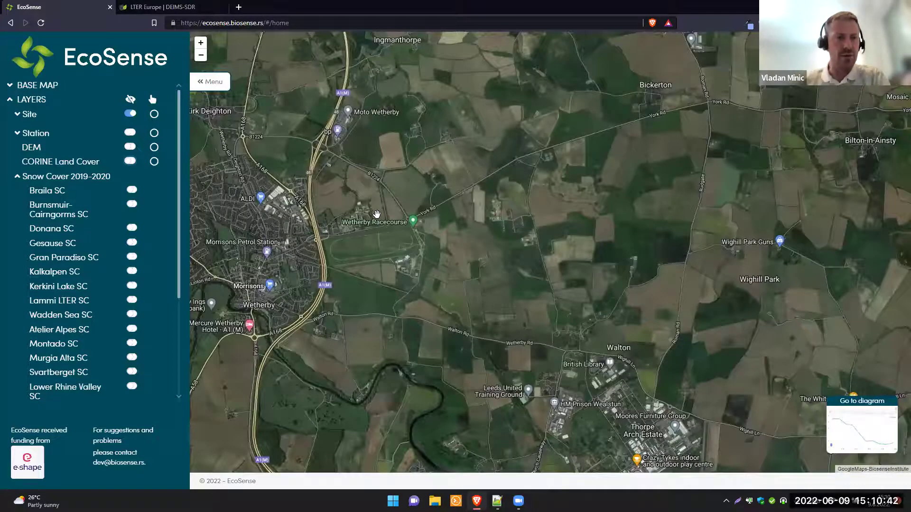
scroll(376, 214, down, 2)
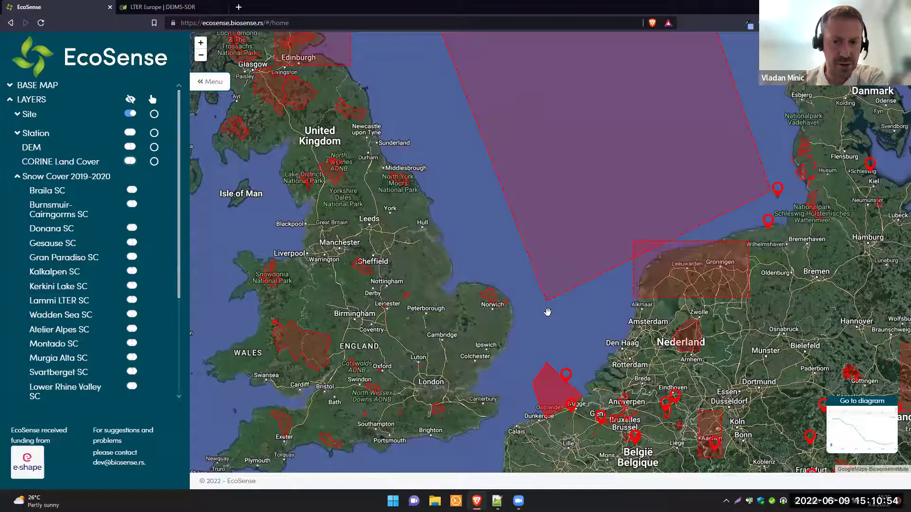
Locate Kerkini Lake in northern Greece, north of Thessaloniki, on the satellite map.
scroll(548, 313, down, 1)
scroll(522, 301, down, 2)
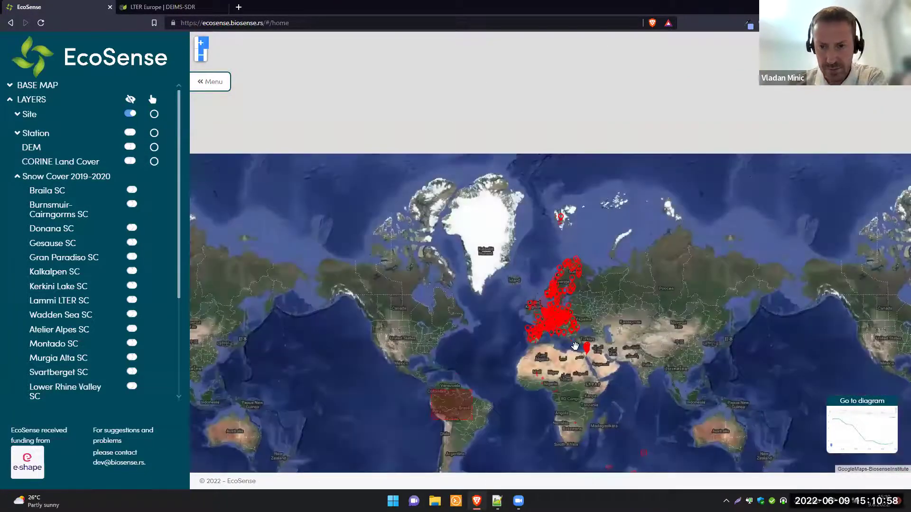
scroll(568, 334, up, 2)
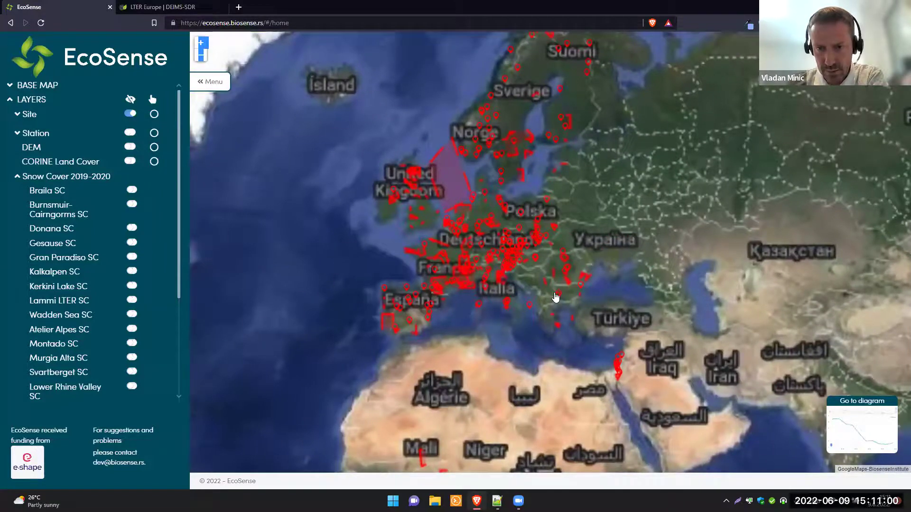
scroll(556, 298, up, 3)
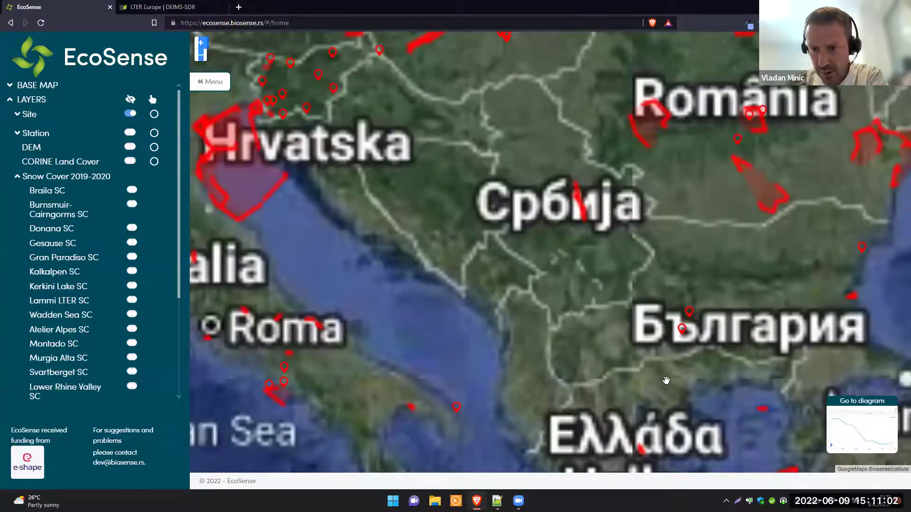
scroll(571, 256, up, 2)
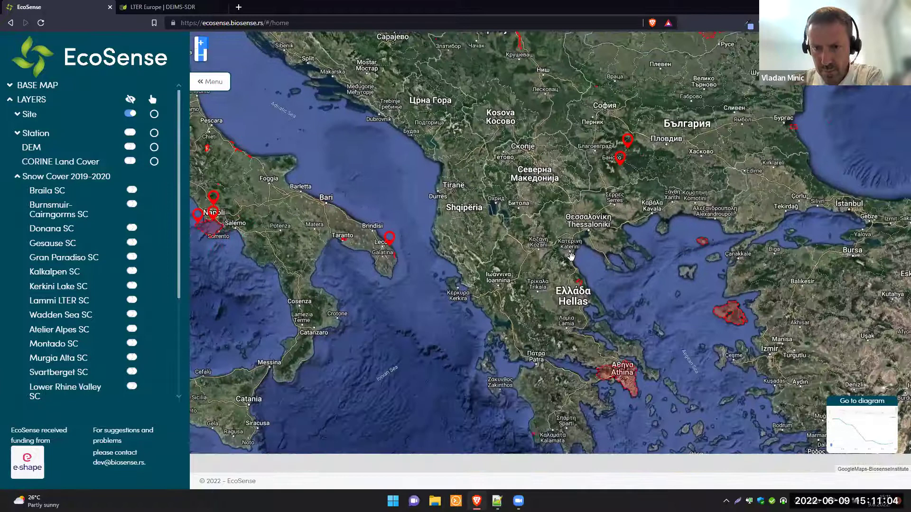
scroll(572, 256, up, 2)
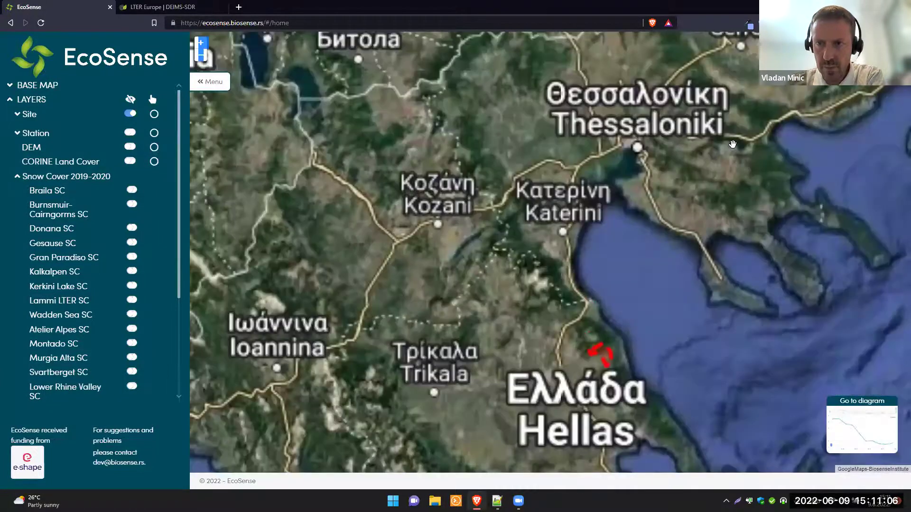
scroll(683, 137, up, 2)
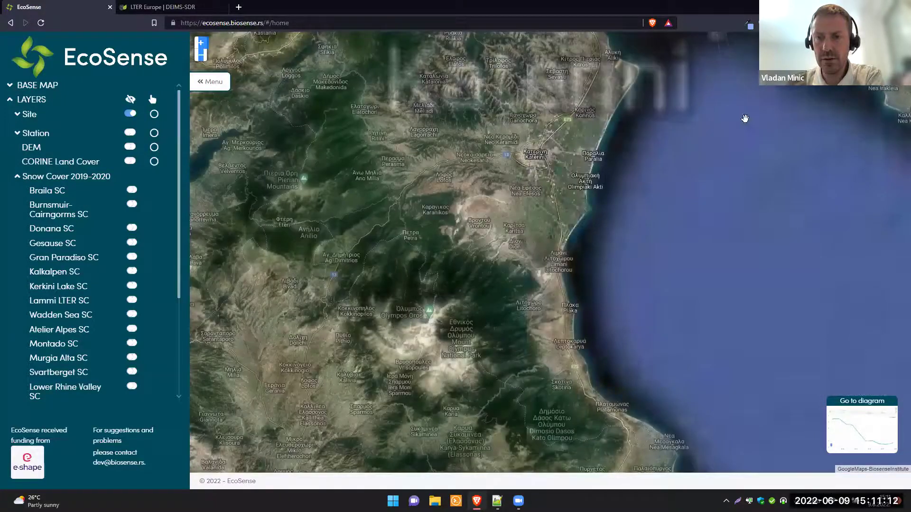
drag(711, 119, 473, 226)
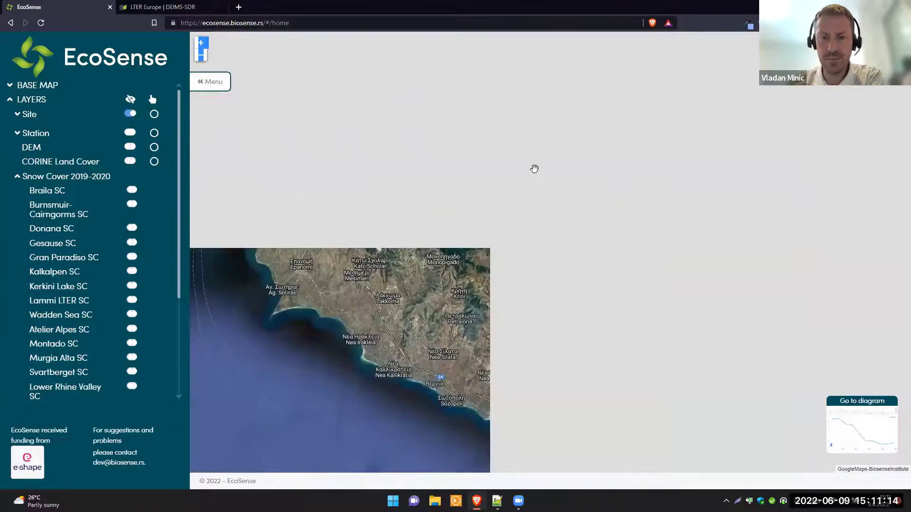
scroll(534, 169, down, 2)
scroll(441, 155, up, 1)
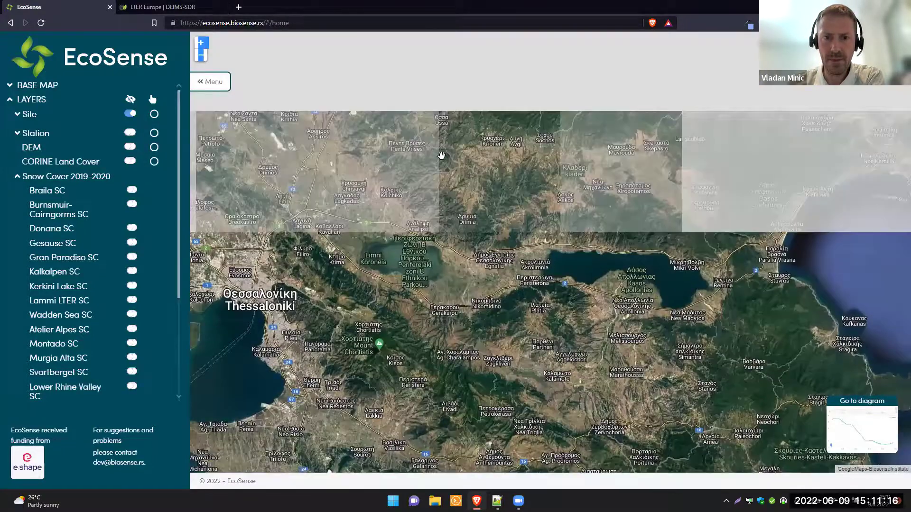
drag(484, 264, 546, 353)
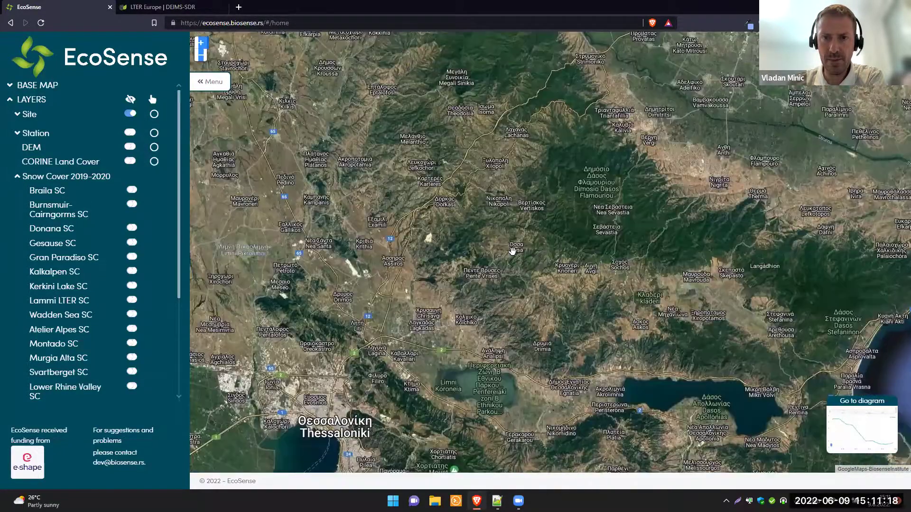
scroll(581, 144, down, 1)
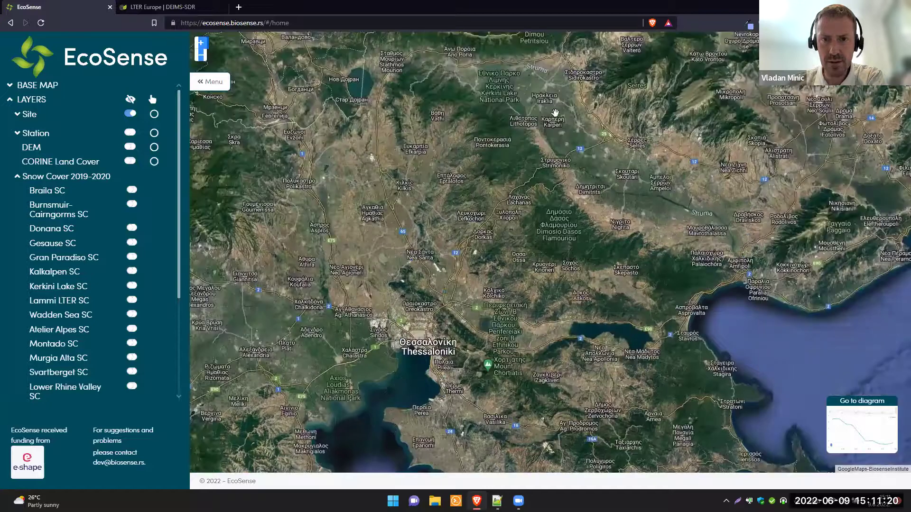
scroll(486, 70, up, 2)
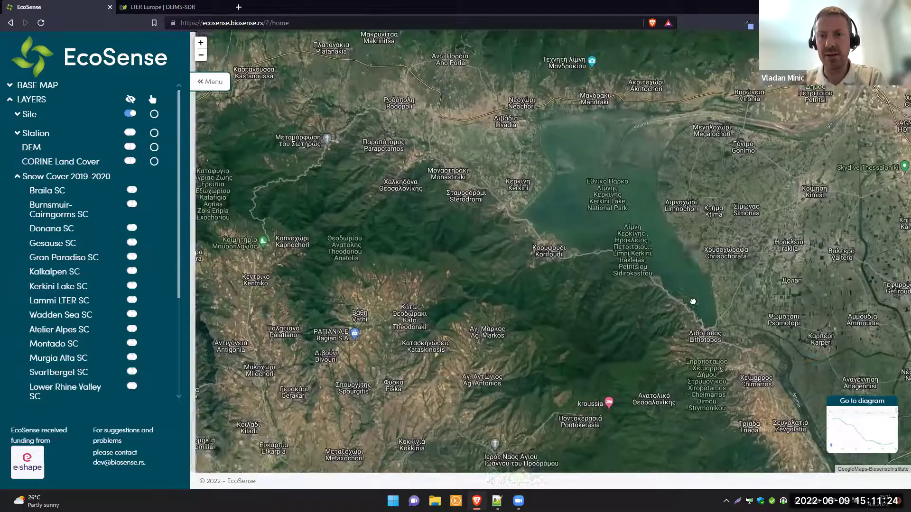
drag(651, 218, 672, 252)
scroll(683, 239, down, 1)
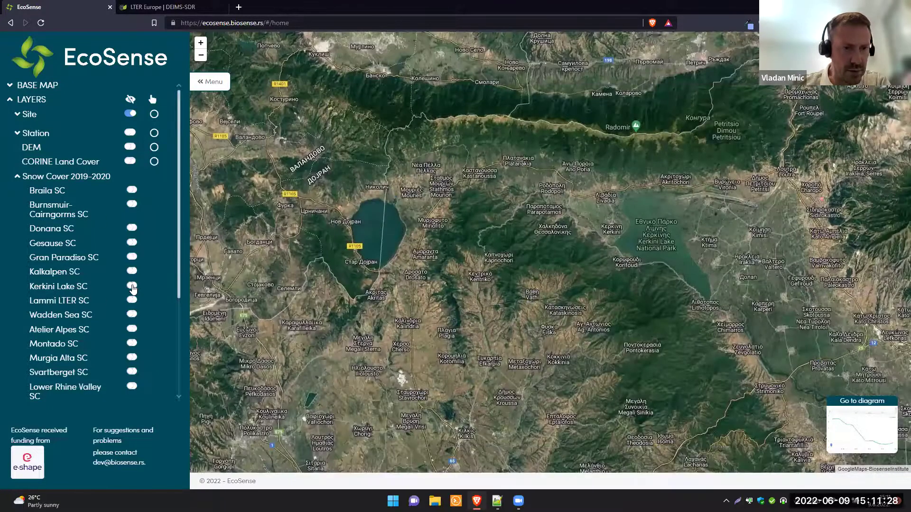
Display the Kerkini Lake SC snow cover layer and stop its date animation on Dec 24, 2020.
click(132, 286)
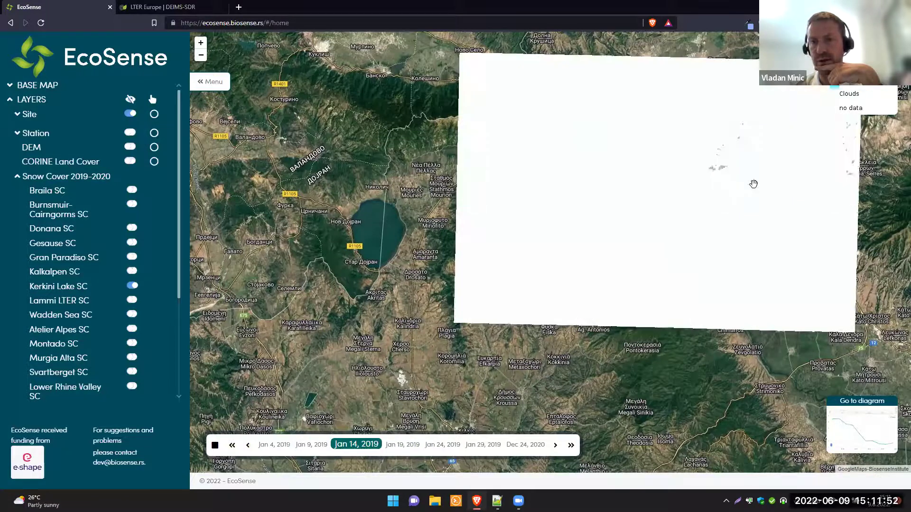
drag(623, 184, 543, 188)
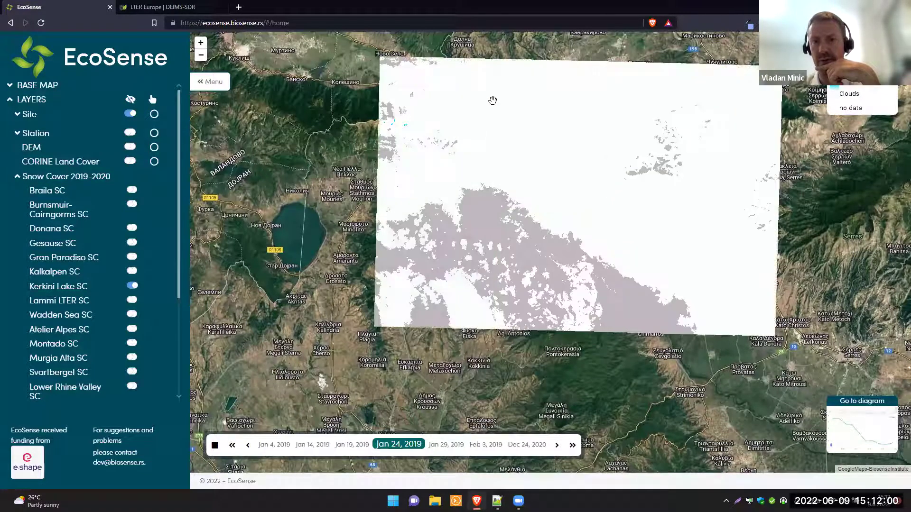
click(215, 446)
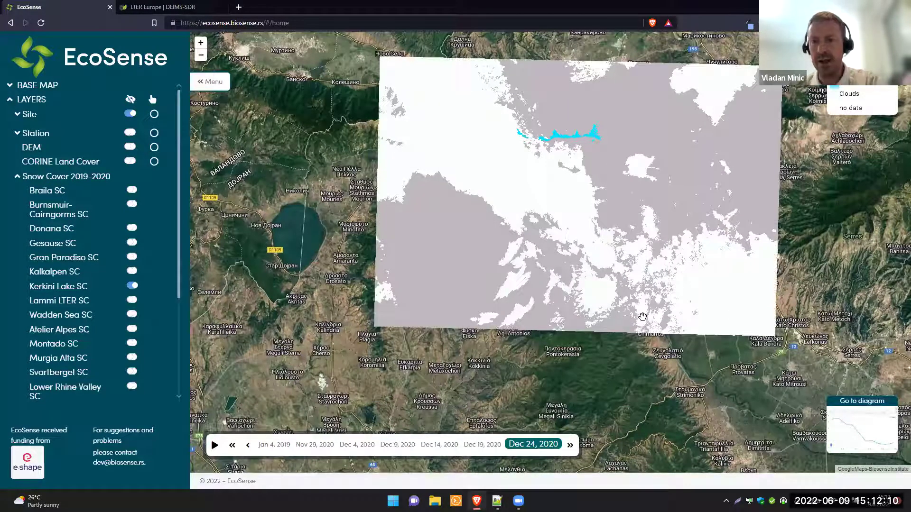
Display the Kerkini 2015-2016 hydroperiod layer and hide the Kerkini Lake SC snow cover layer that covers it.
click(56, 182)
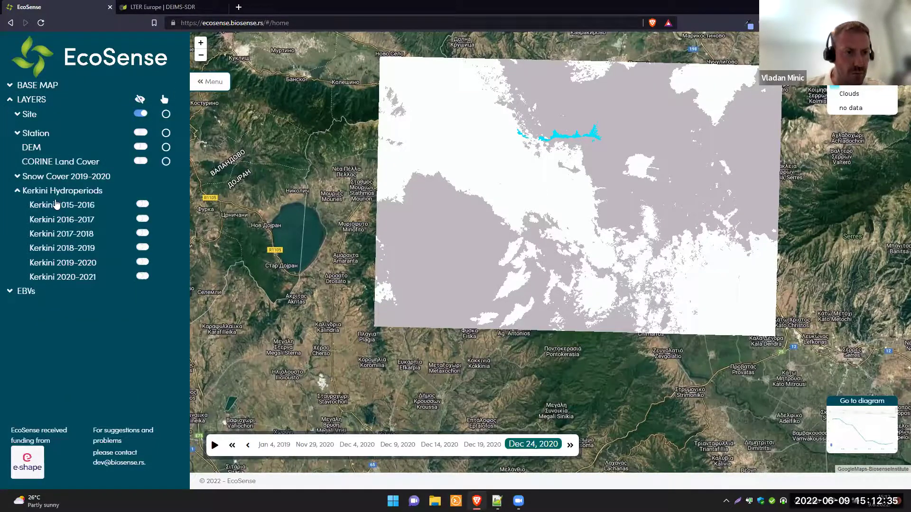
click(143, 205)
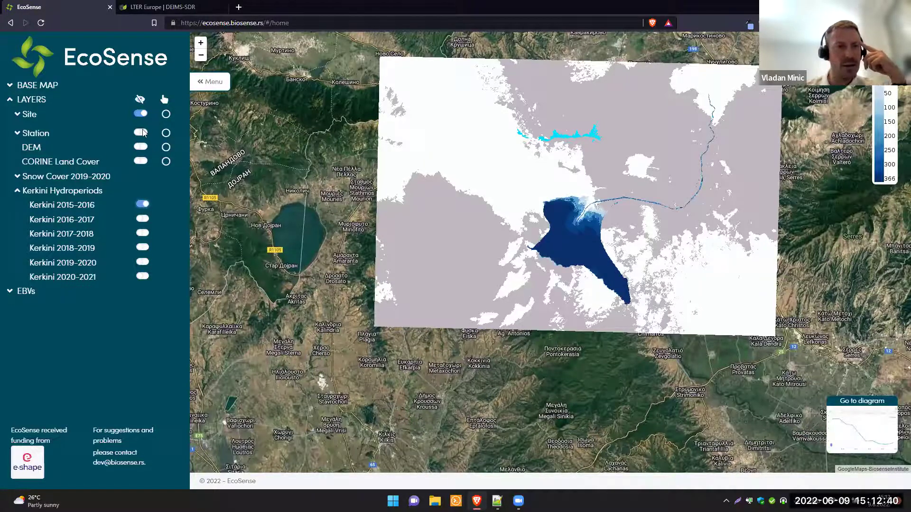
click(71, 176)
click(132, 286)
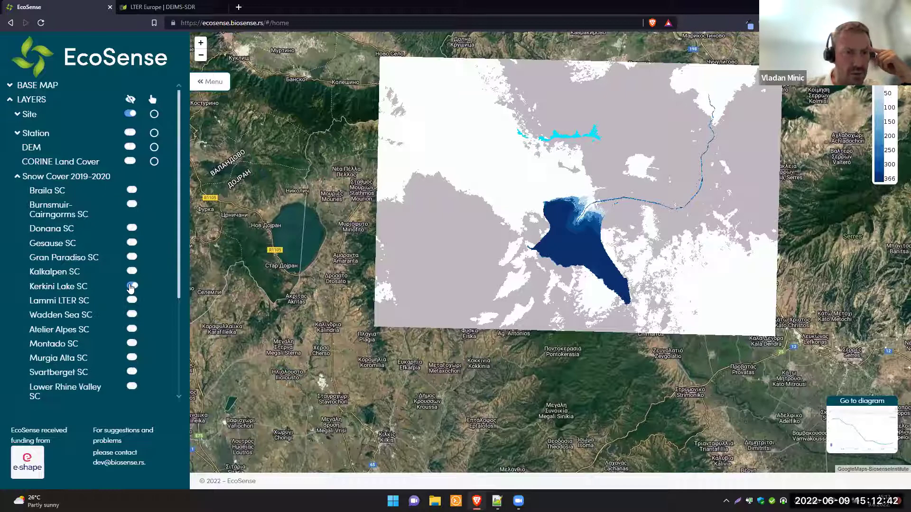
click(45, 181)
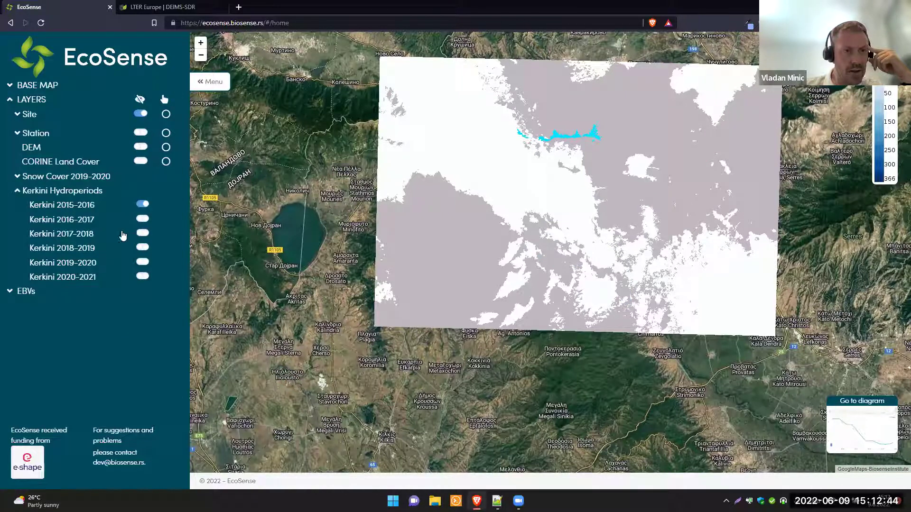
click(143, 204)
click(142, 205)
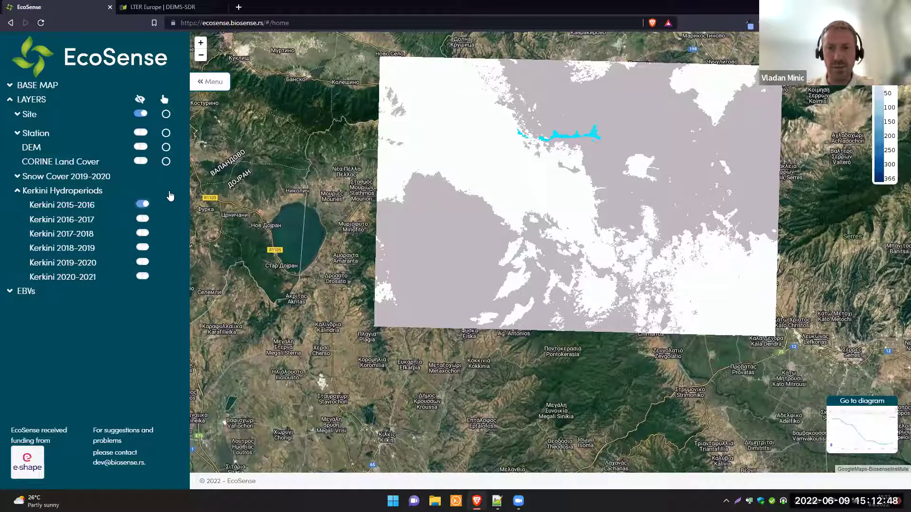
click(56, 178)
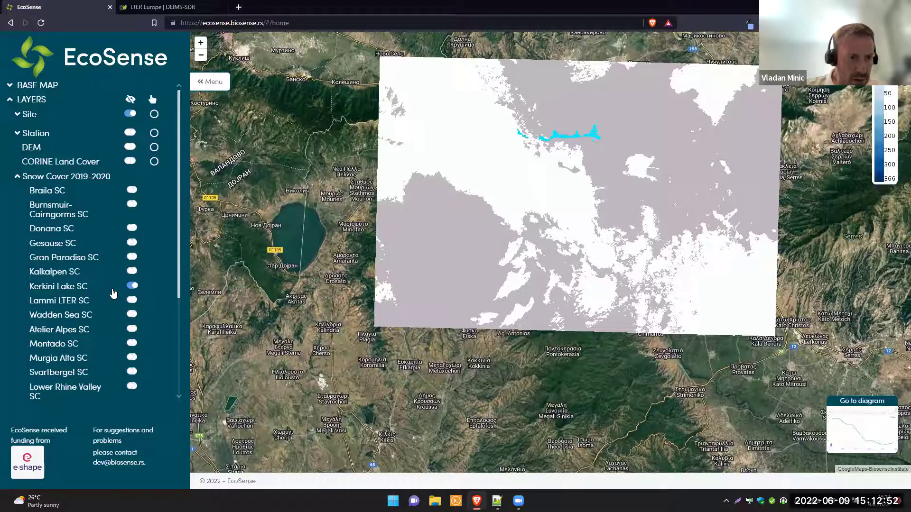
click(132, 286)
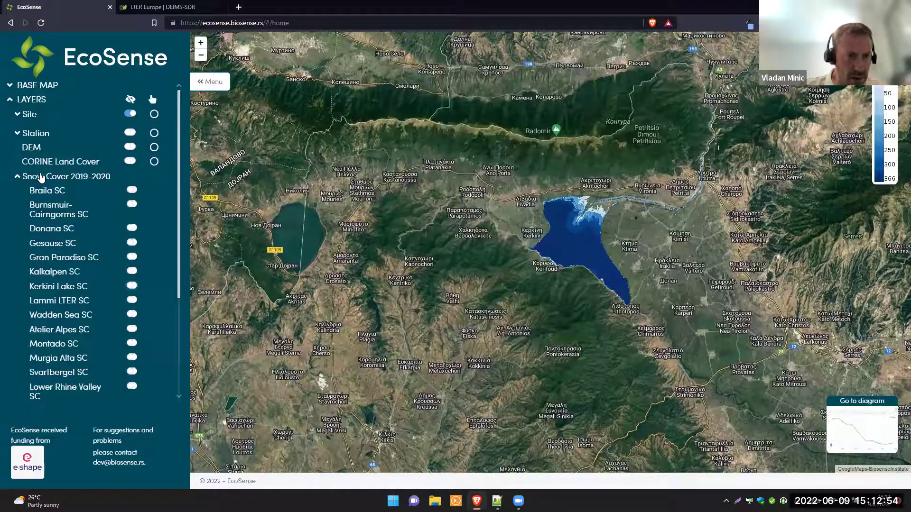
click(40, 179)
Overlay the Kerkini hydroperiod layers from 2016-2017 through 2020-2021 one after another on the lake to compare the years.
scroll(568, 235, up, 2)
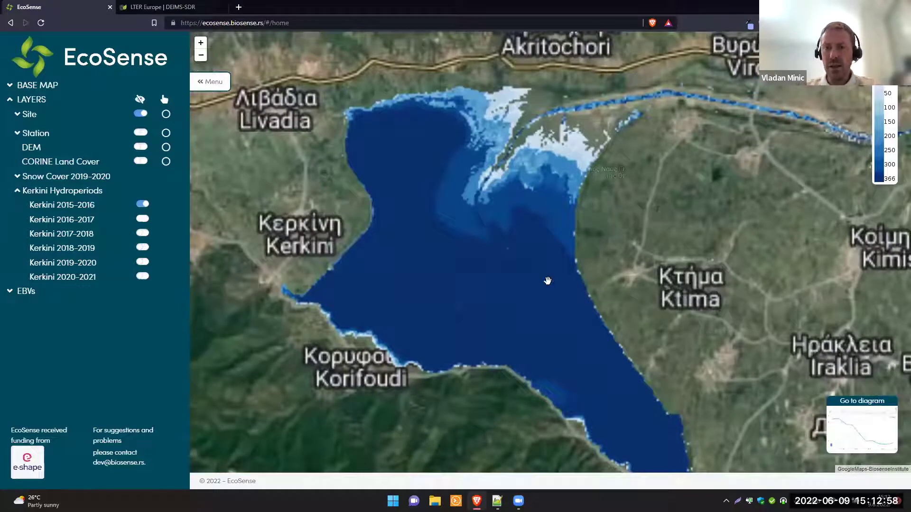
drag(562, 260, 579, 236)
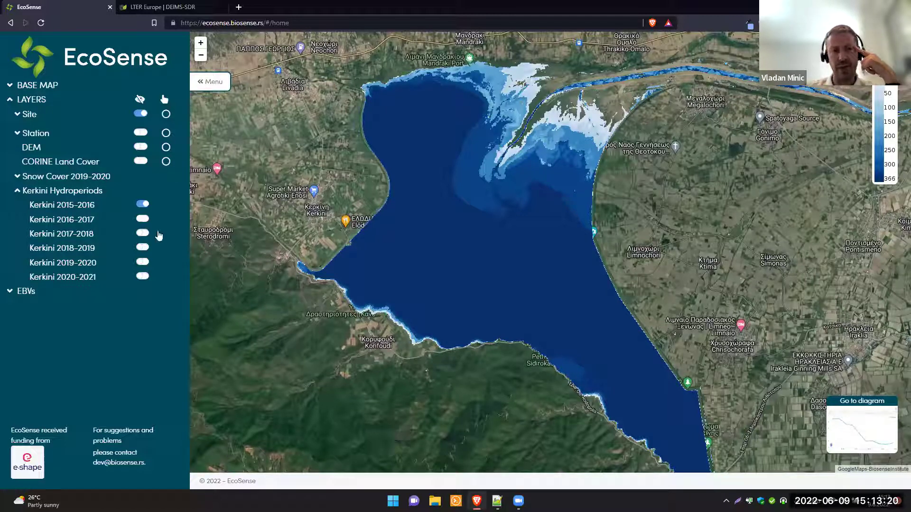
click(143, 219)
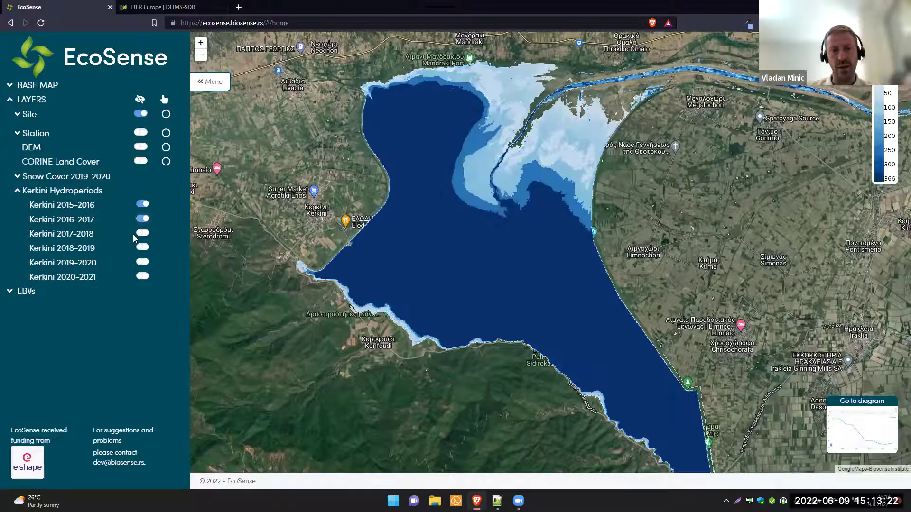
click(142, 234)
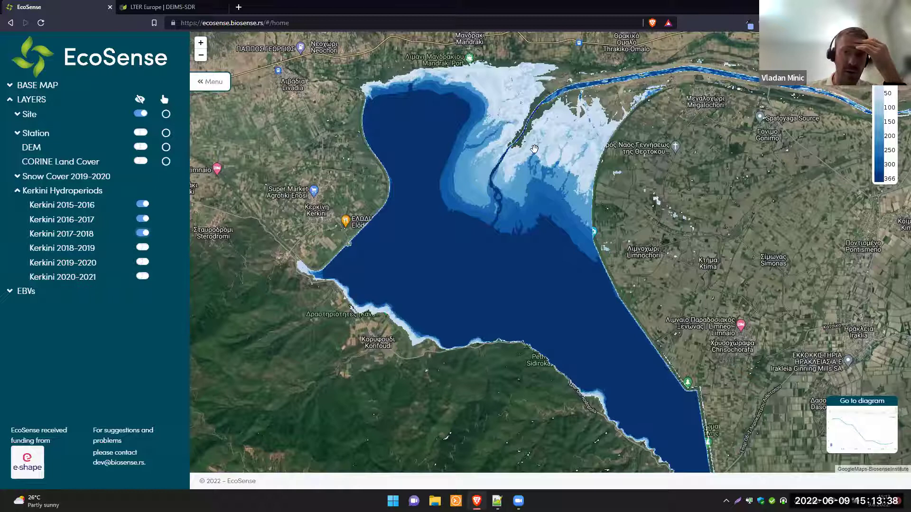
click(142, 247)
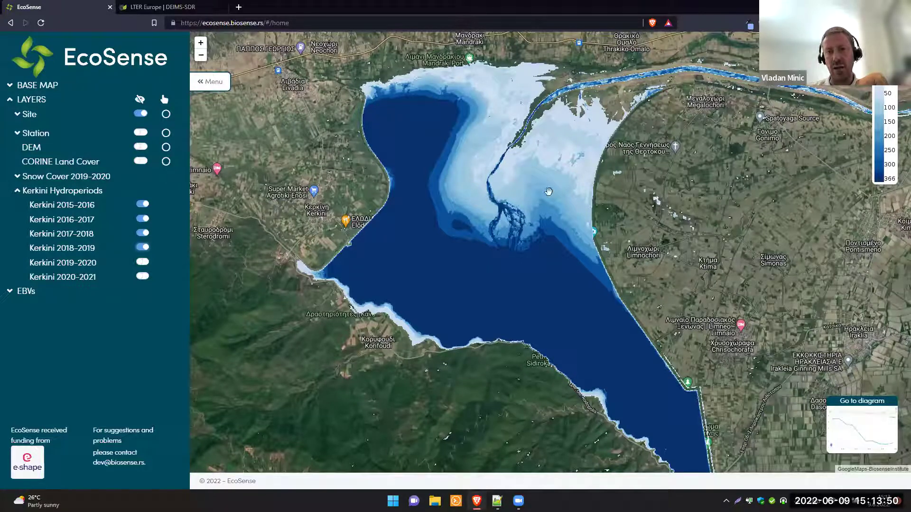
click(142, 262)
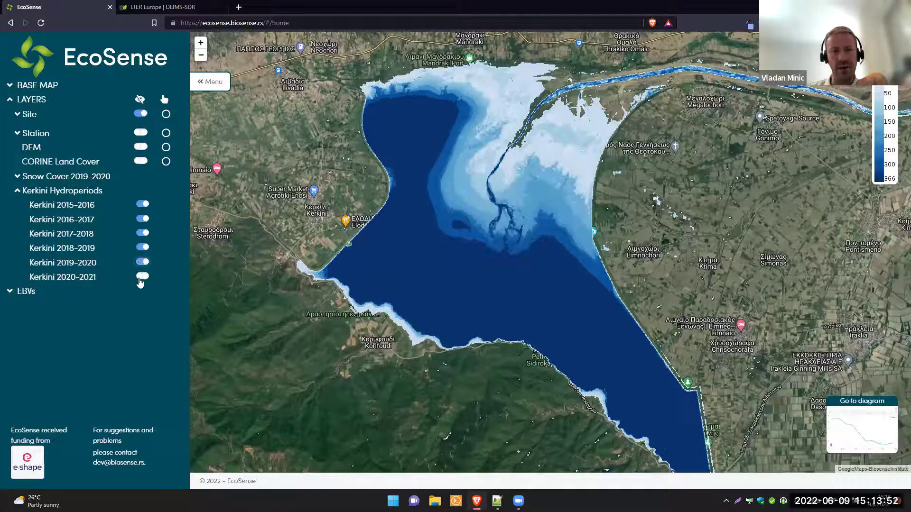
click(142, 277)
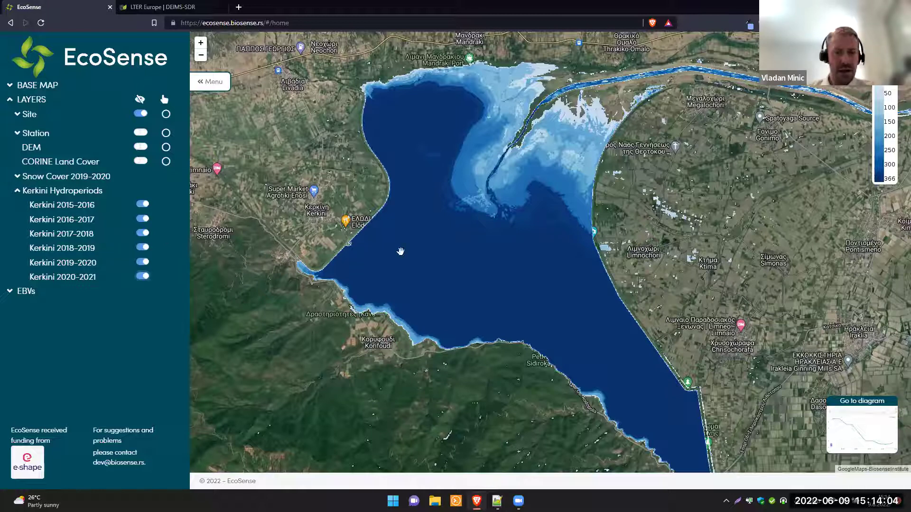
Hide all six Kerkini hydroperiod layers to uncover the satellite view of the lake.
click(143, 205)
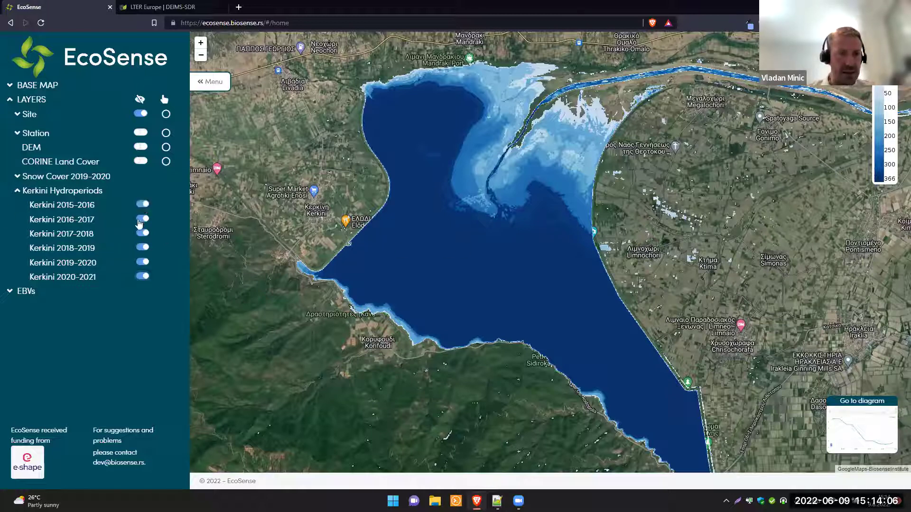
click(142, 220)
click(142, 248)
click(142, 262)
click(142, 277)
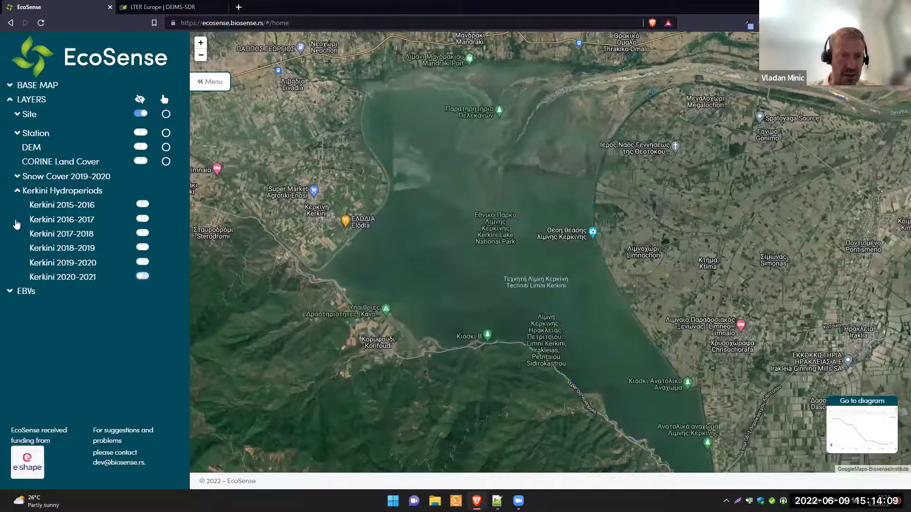
Search the EBV datasets for the Genetic composition class.
click(25, 293)
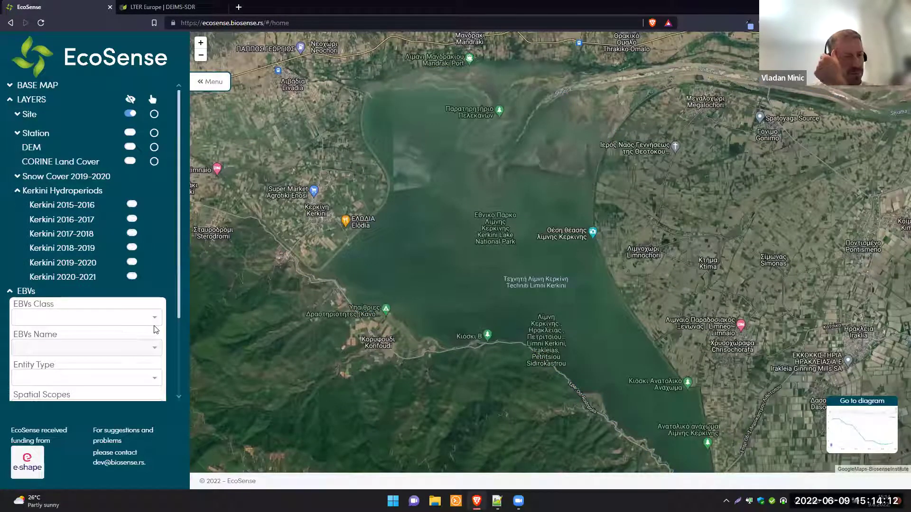
drag(178, 314, 178, 378)
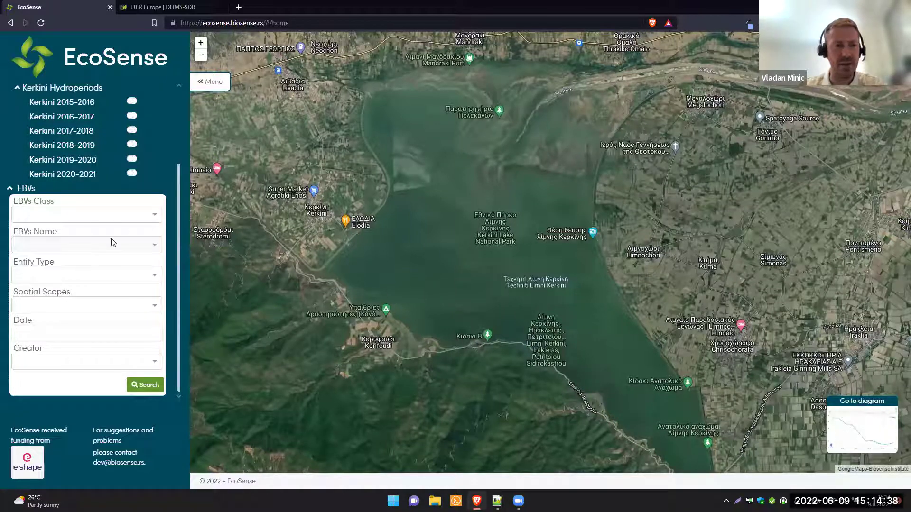
click(122, 220)
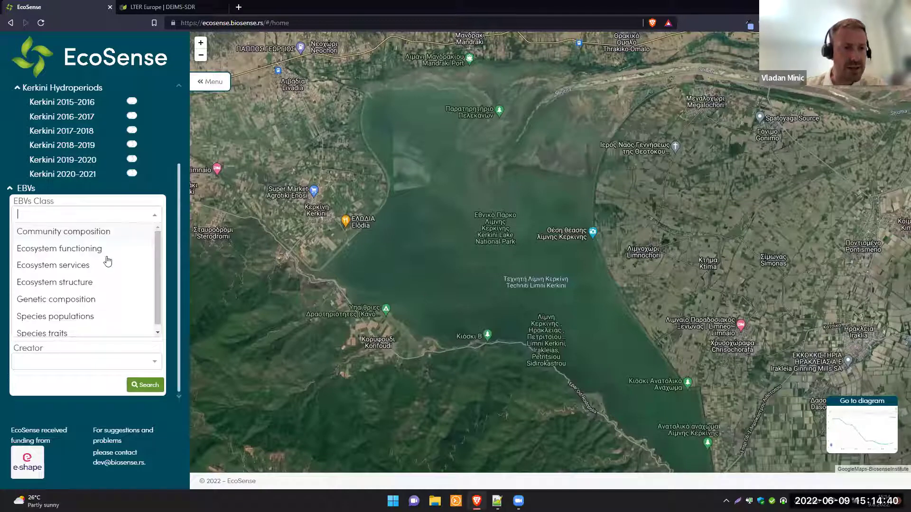
click(96, 305)
click(145, 386)
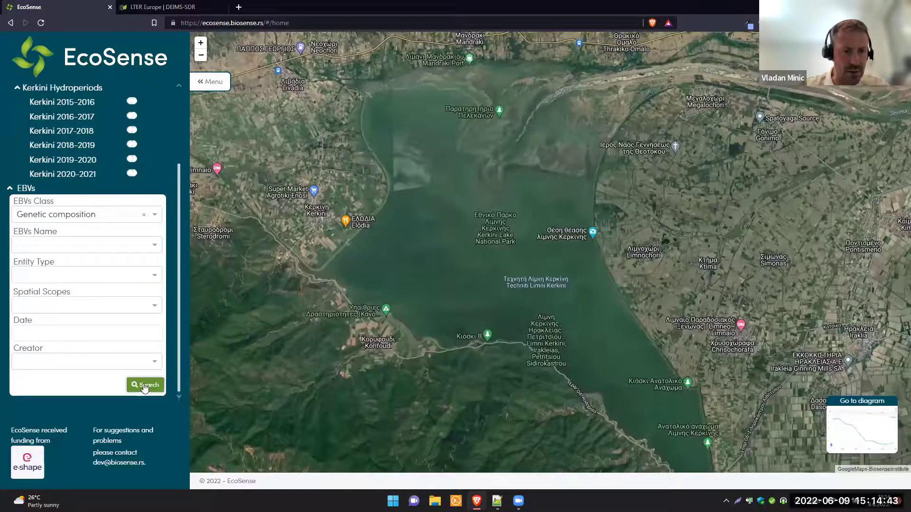
Clear the EBVs class filter and check the available spatial scope and entity type options.
click(131, 220)
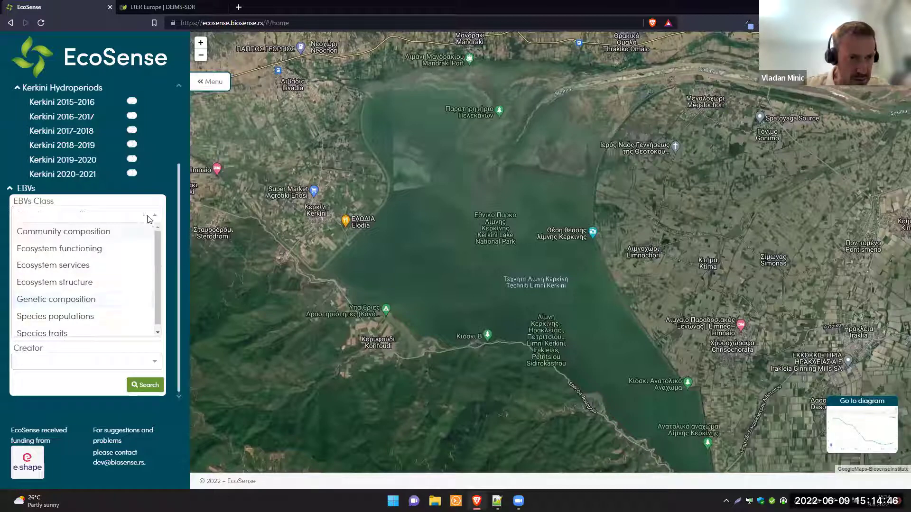
click(172, 188)
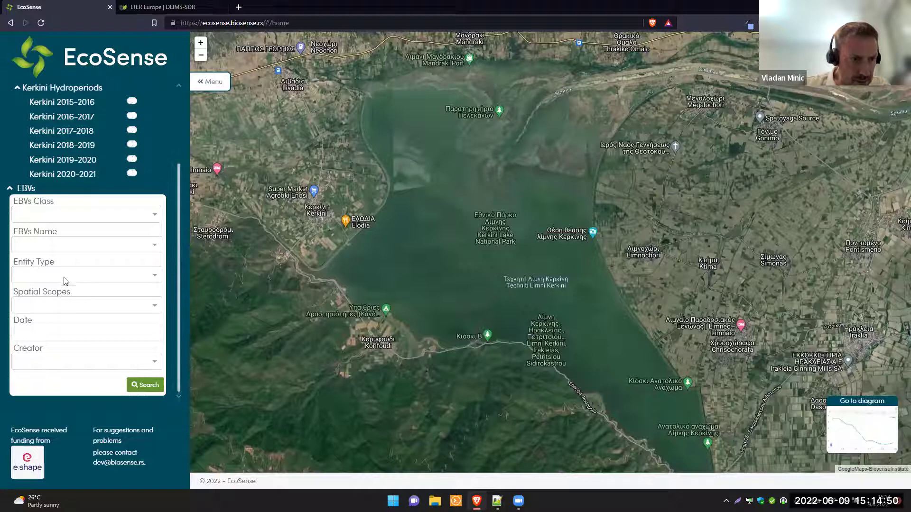
click(67, 313)
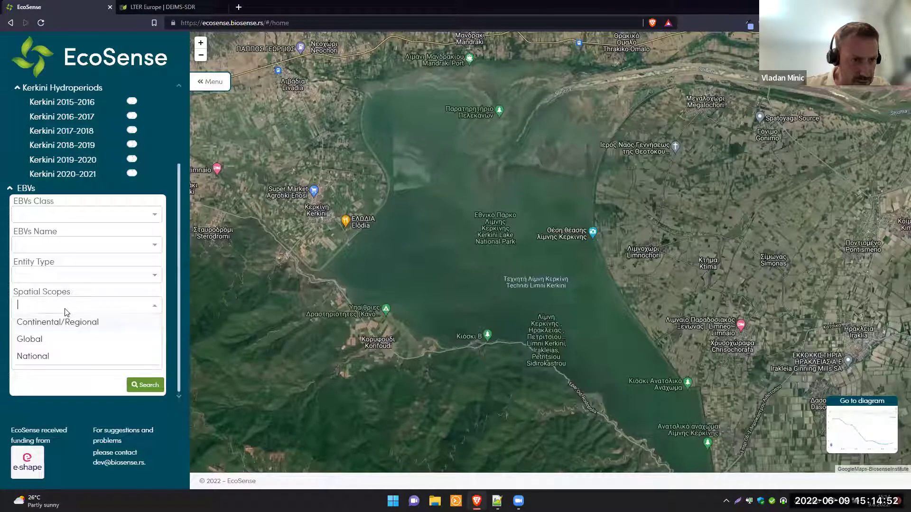
click(76, 277)
click(74, 281)
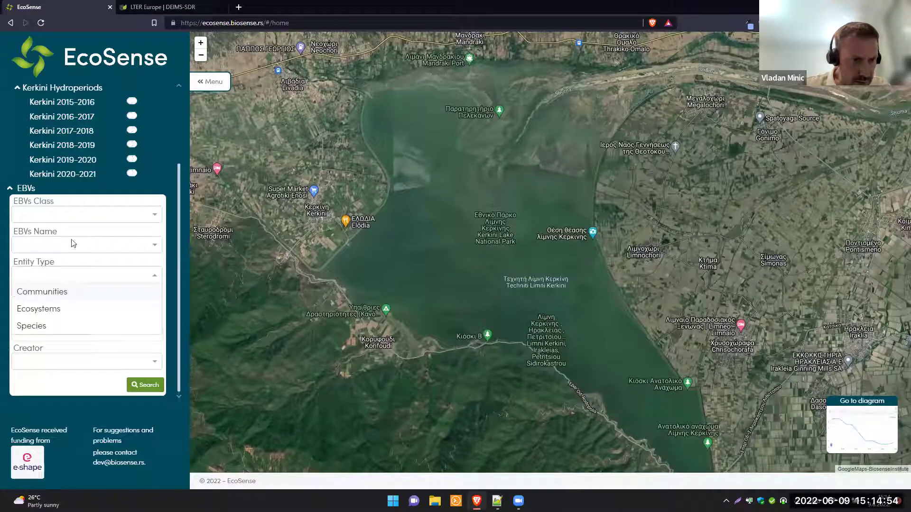
Search the EBV datasets by the name Inbreeding and clear the name filter.
click(72, 244)
click(72, 262)
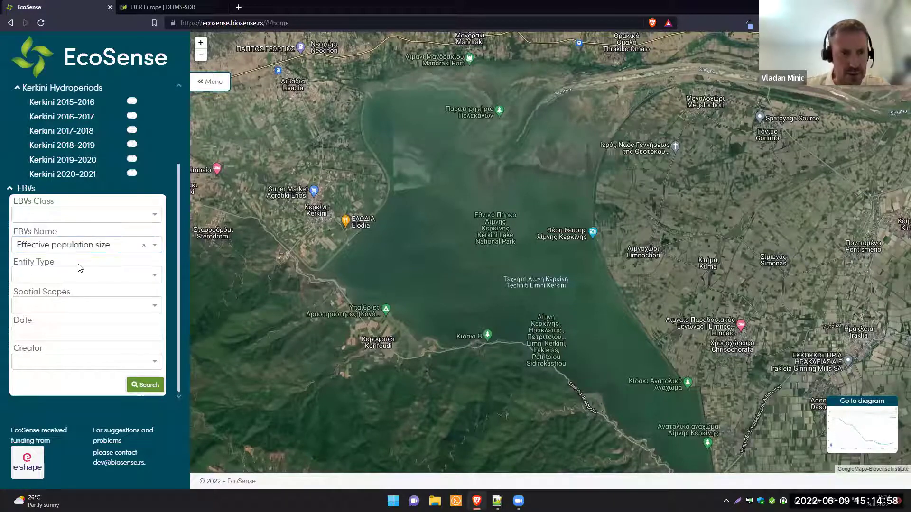
click(86, 250)
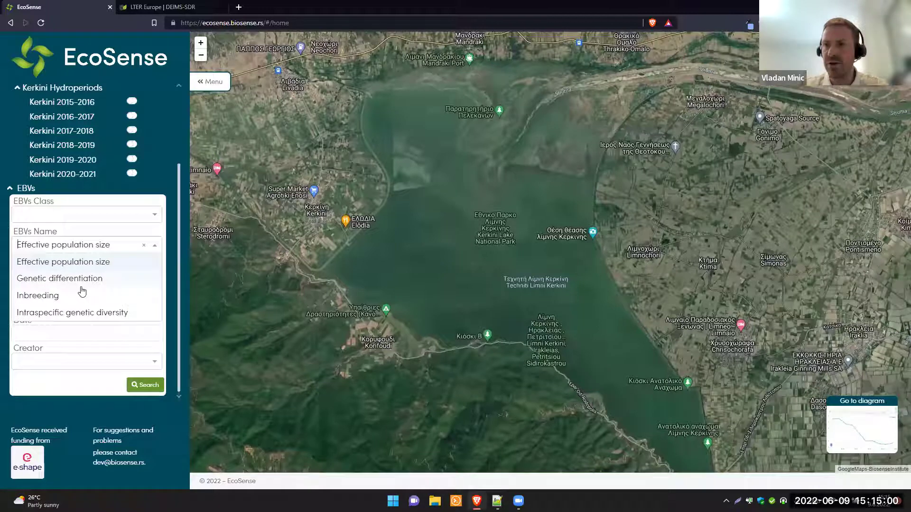
click(55, 296)
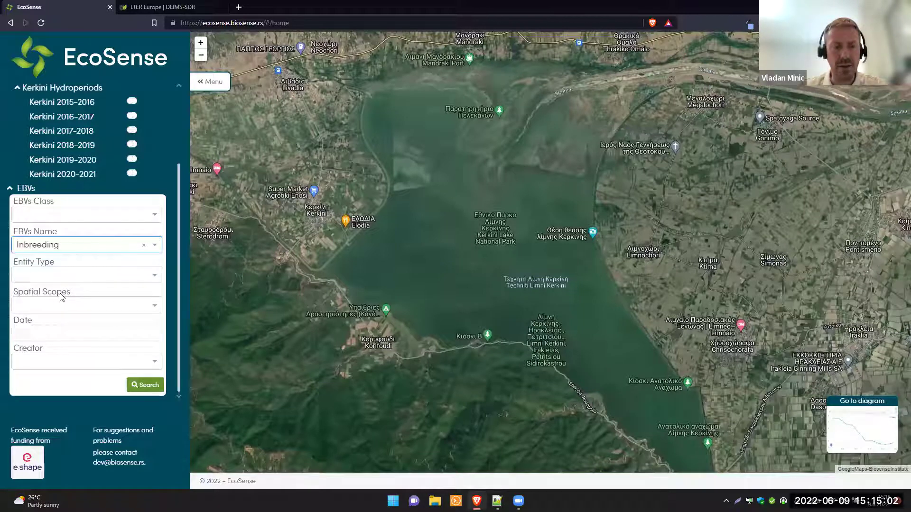
click(147, 386)
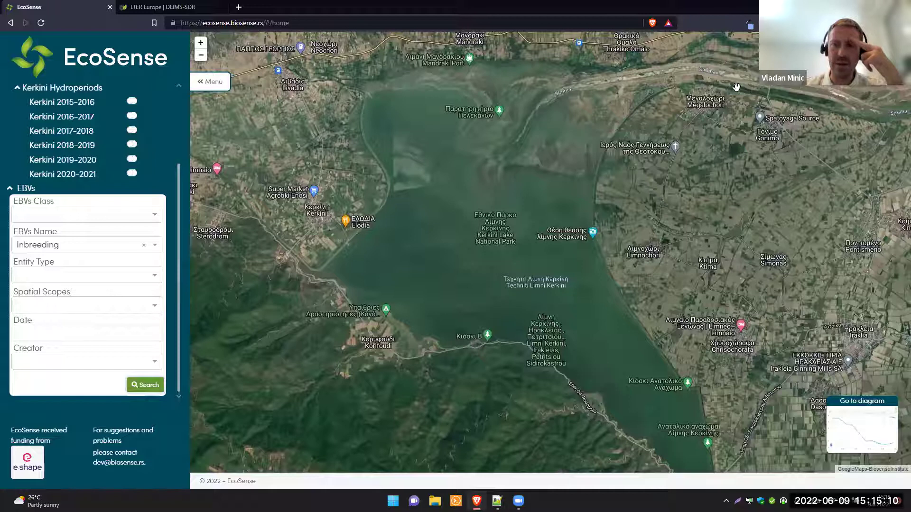
click(144, 246)
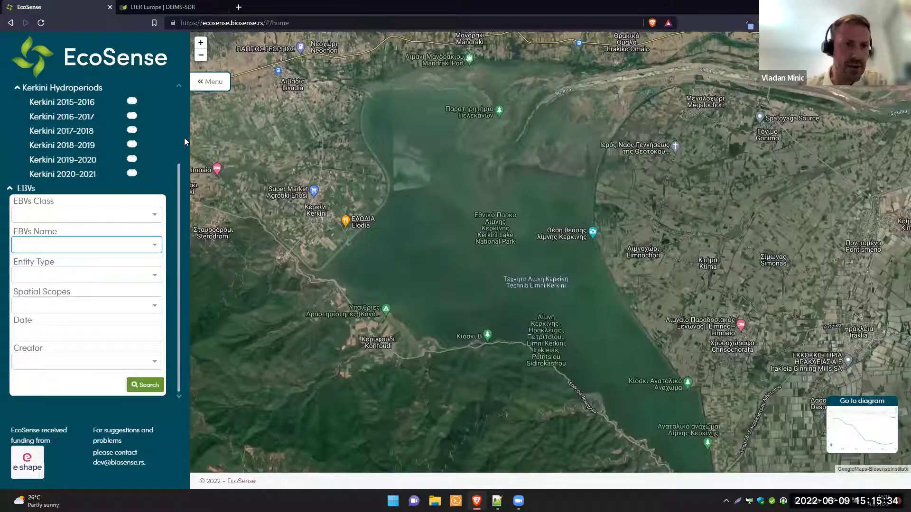
Try the Google Road base map and switch the base map to Open Street Map.
scroll(176, 143, up, 1)
scroll(177, 142, up, 5)
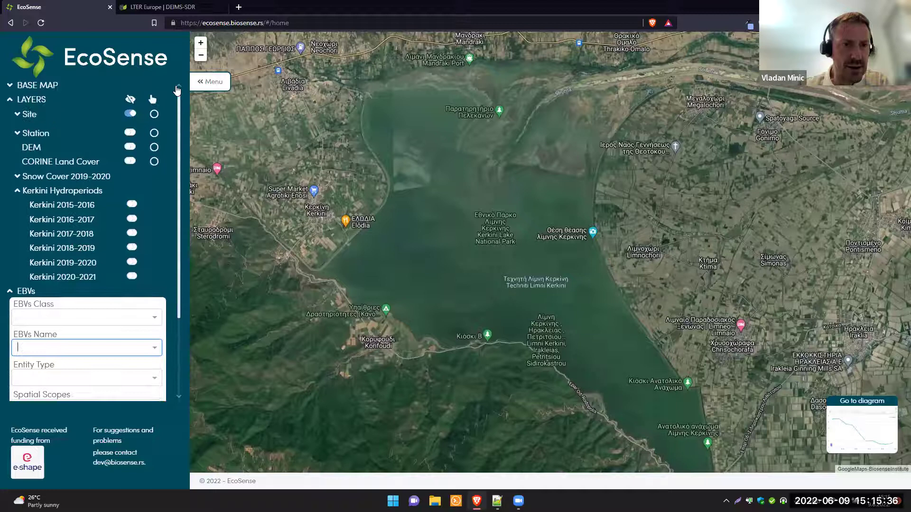
click(11, 86)
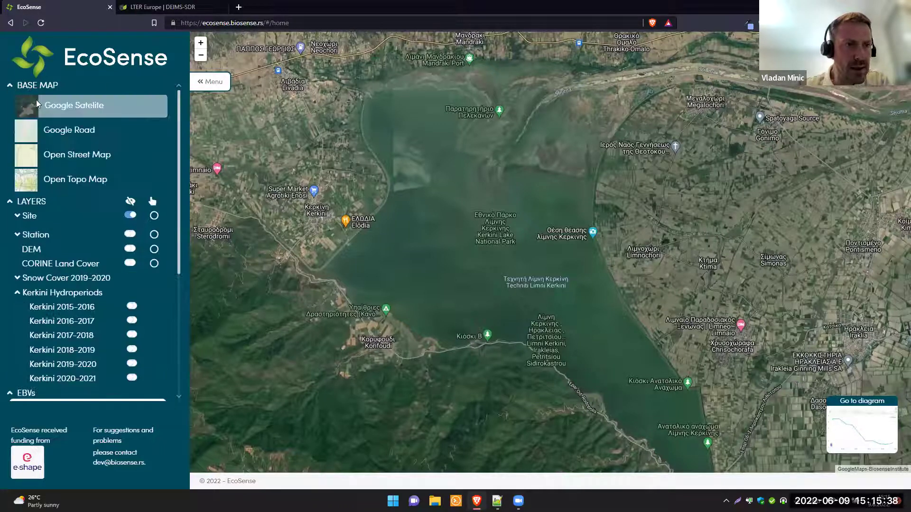
click(78, 137)
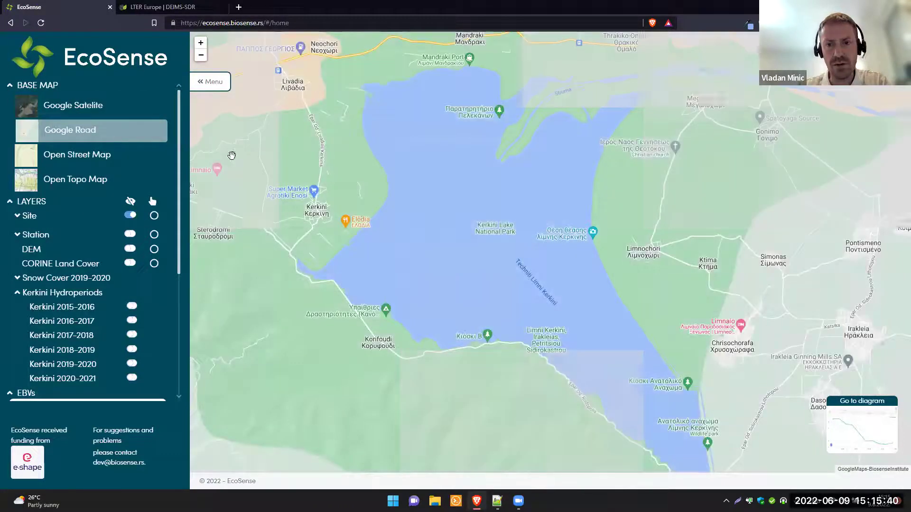
click(104, 155)
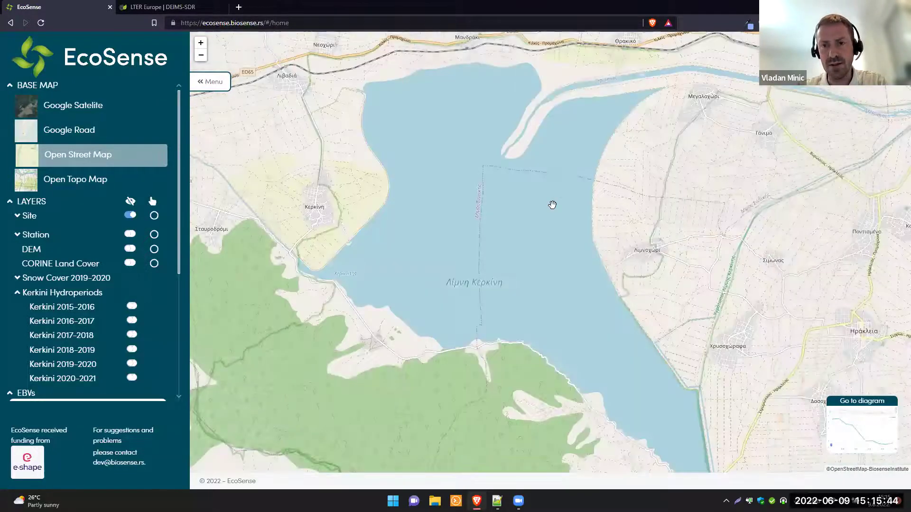
scroll(513, 250, down, 2)
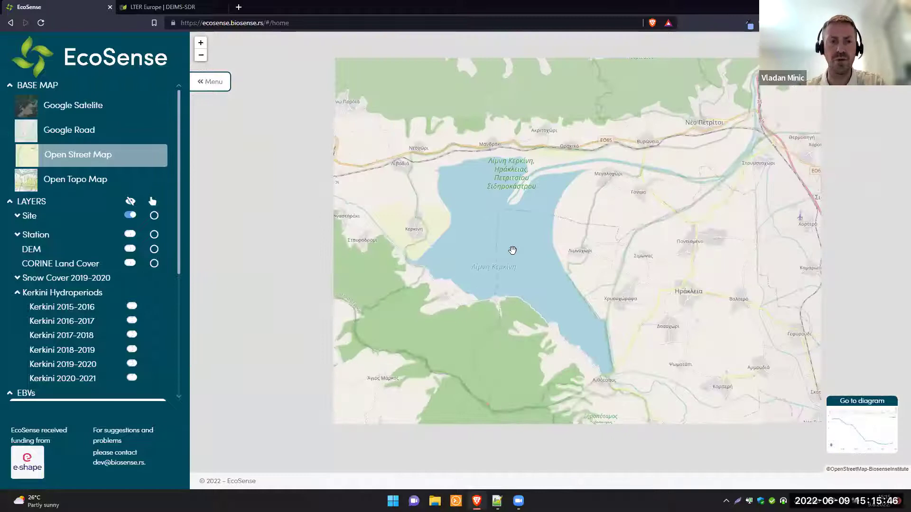
scroll(511, 250, down, 2)
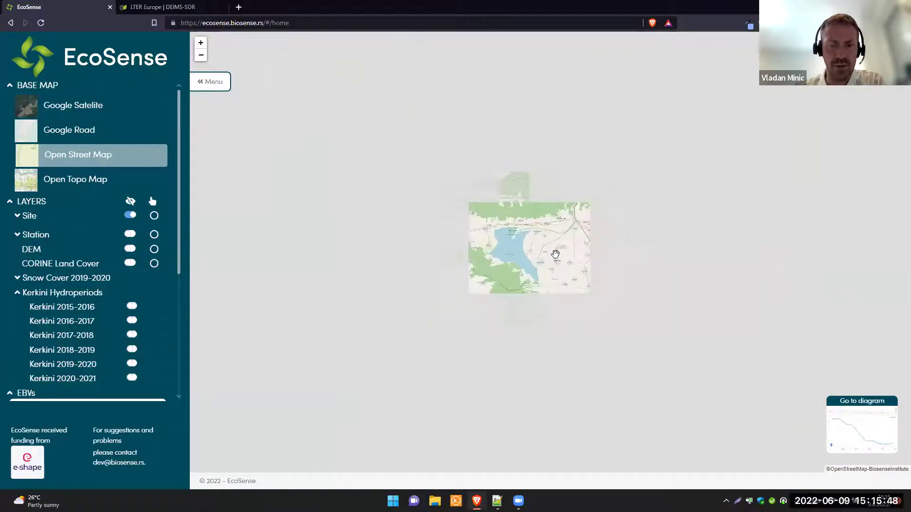